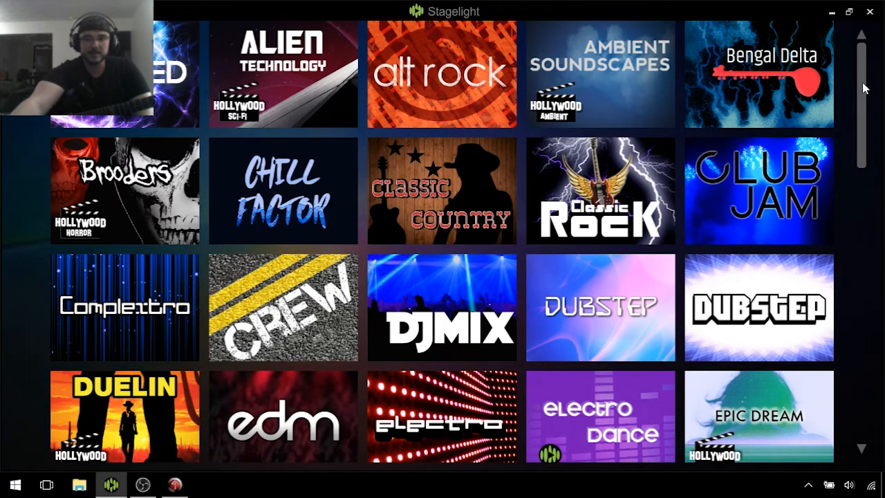
Look through the whole collection of style lessons and return to the lesson categories
left_click_drag(864, 88, 869, 409)
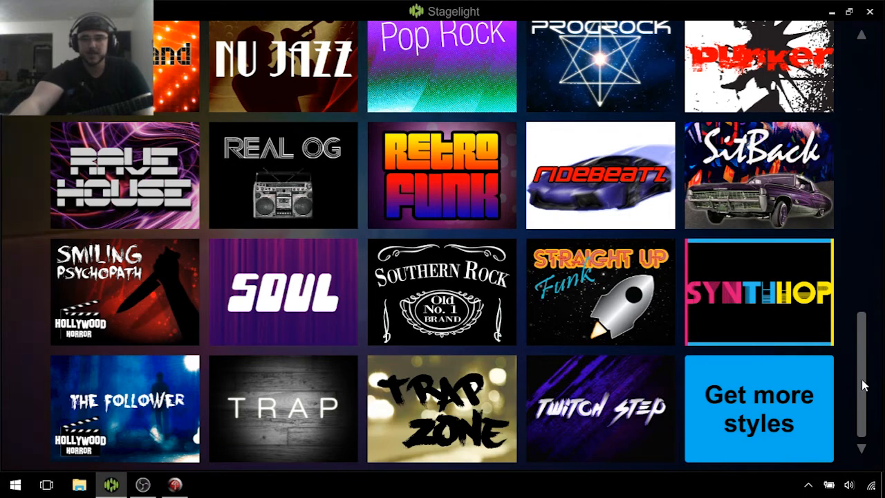
scroll(857, 394, "up", 10)
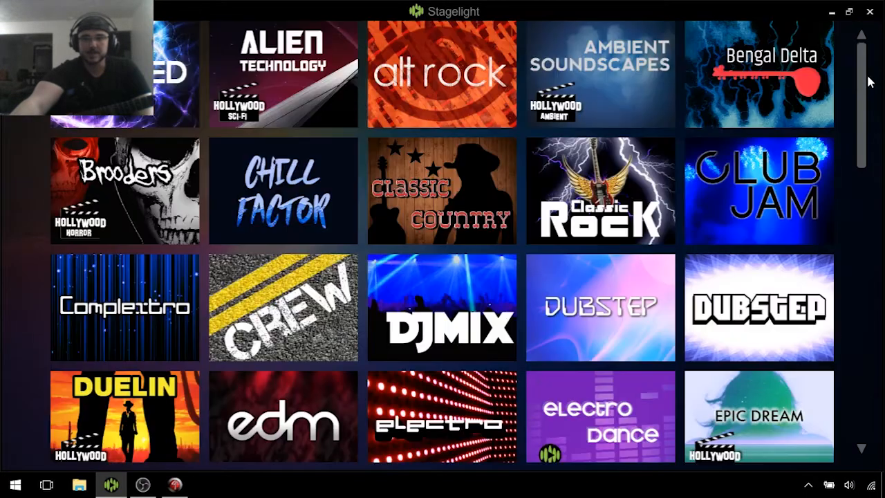
left_click(25, 40)
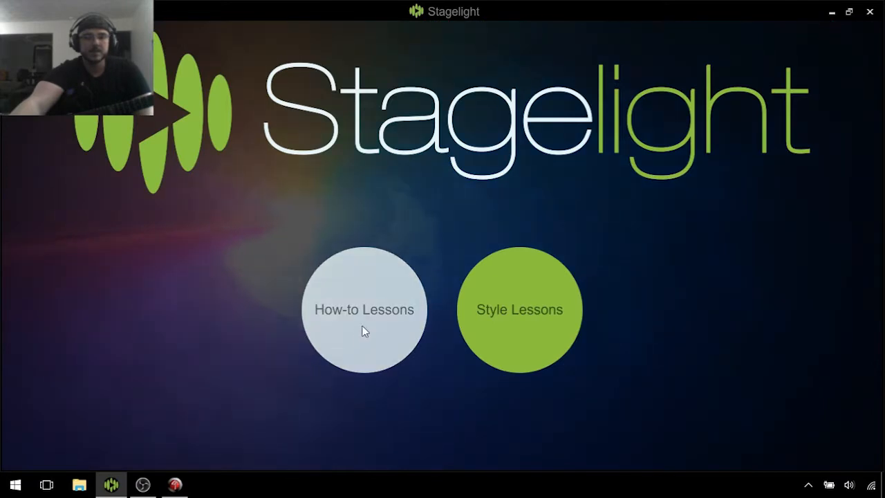
Examine the how-to lessons from the 101 series to the individual tool lessons, and return to the start screen
left_click(380, 313)
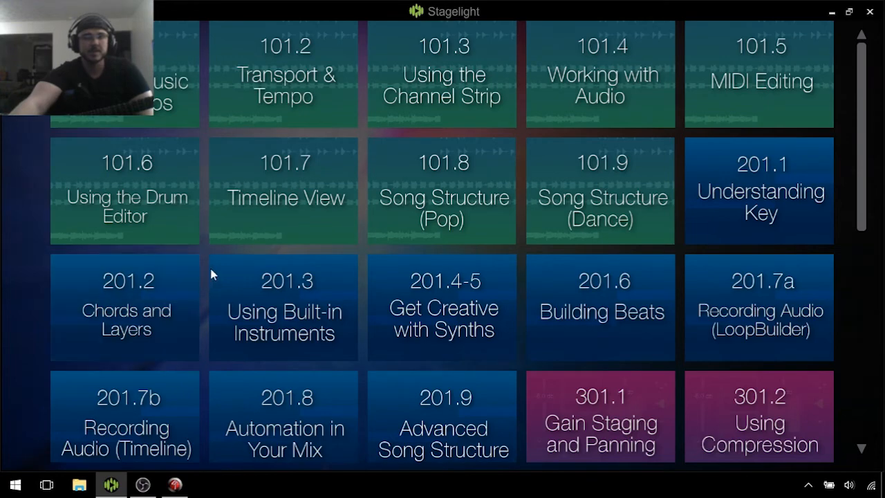
left_click_drag(861, 101, 869, 351)
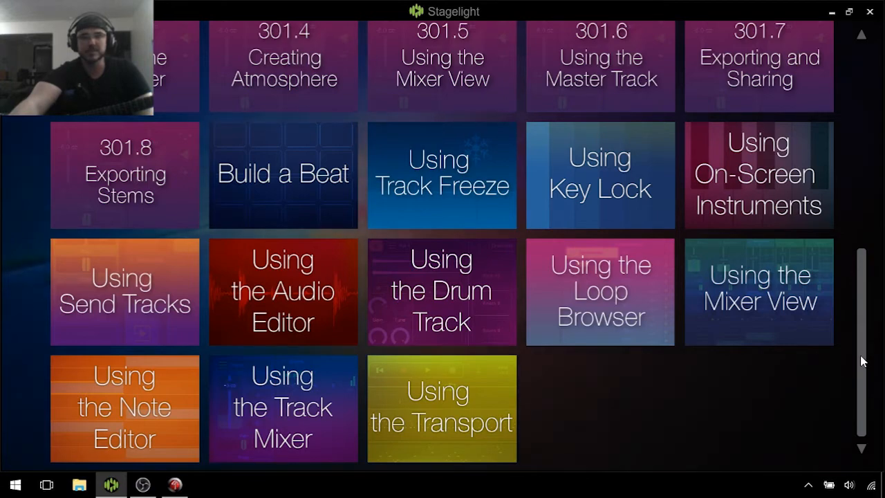
left_click_drag(862, 356, 867, 237)
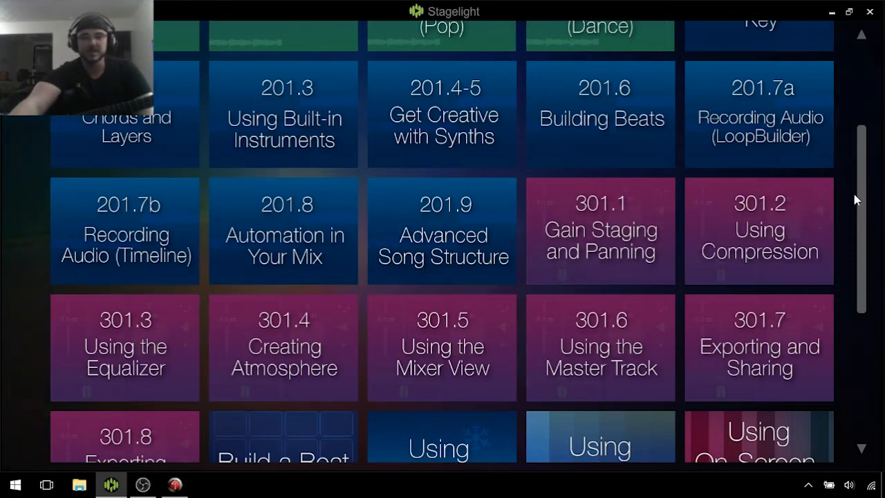
left_click_drag(857, 201, 839, 64)
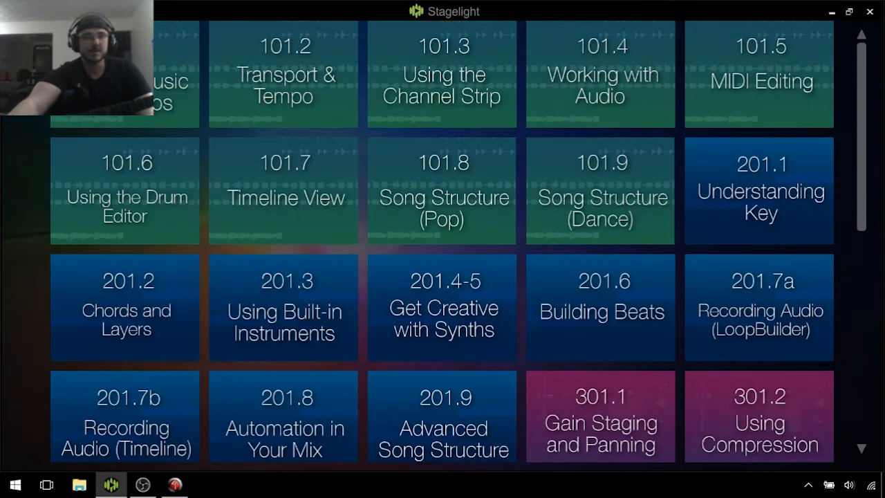
left_click(24, 36)
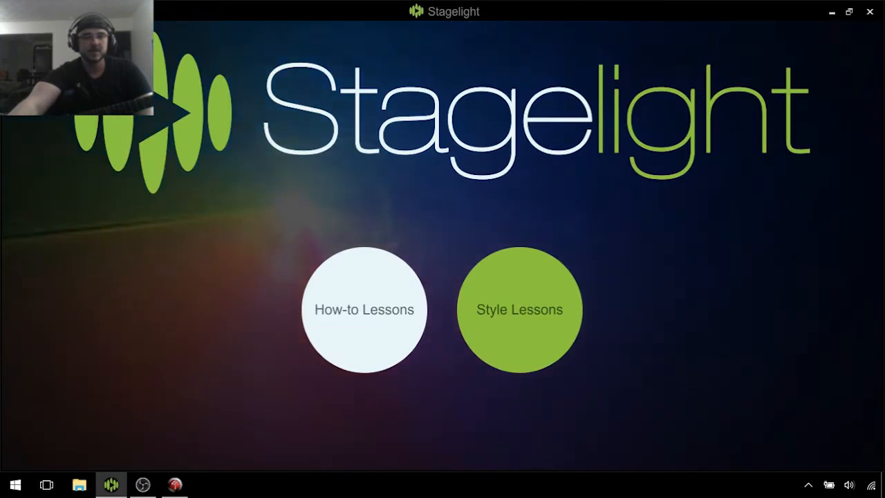
left_click(25, 36)
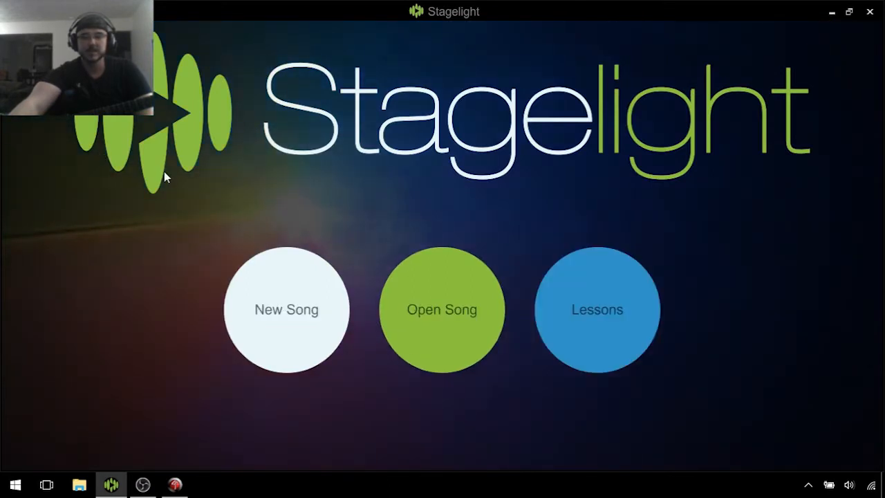
Start a new song and audition the Snare 8, Snare 9, Open Hat 5 and Shaker 3 drum pads
left_click(278, 336)
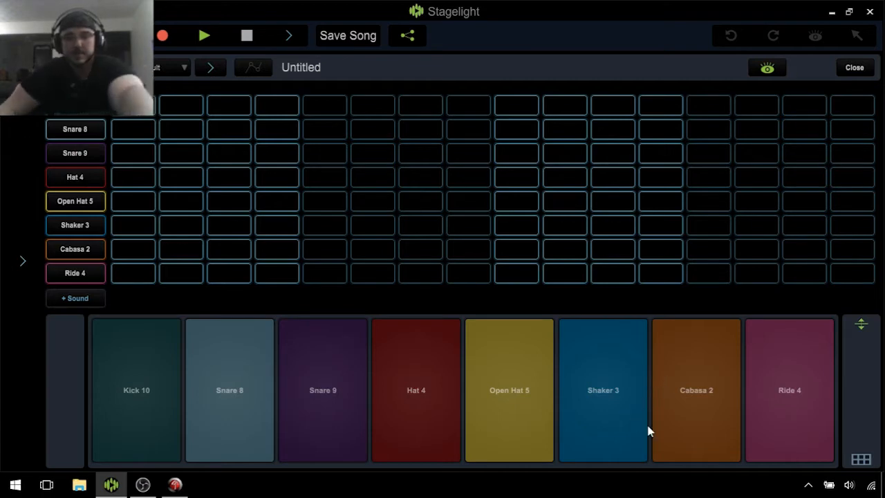
left_click(214, 394)
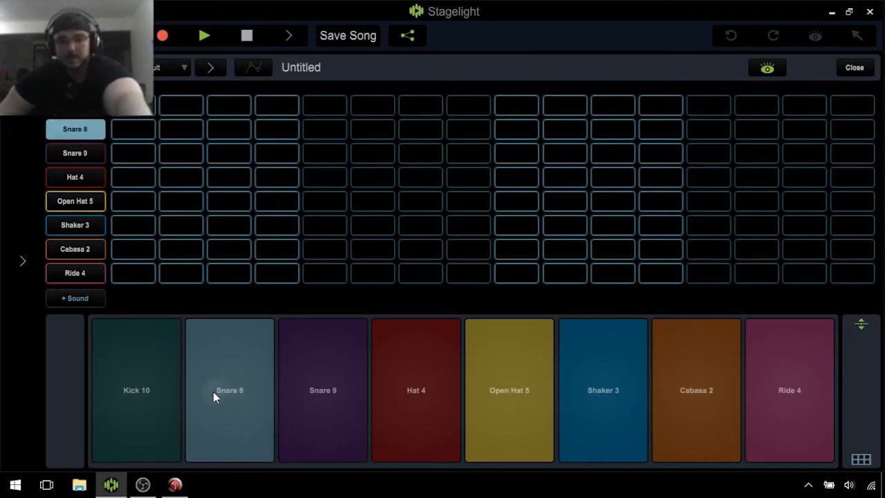
left_click(316, 415)
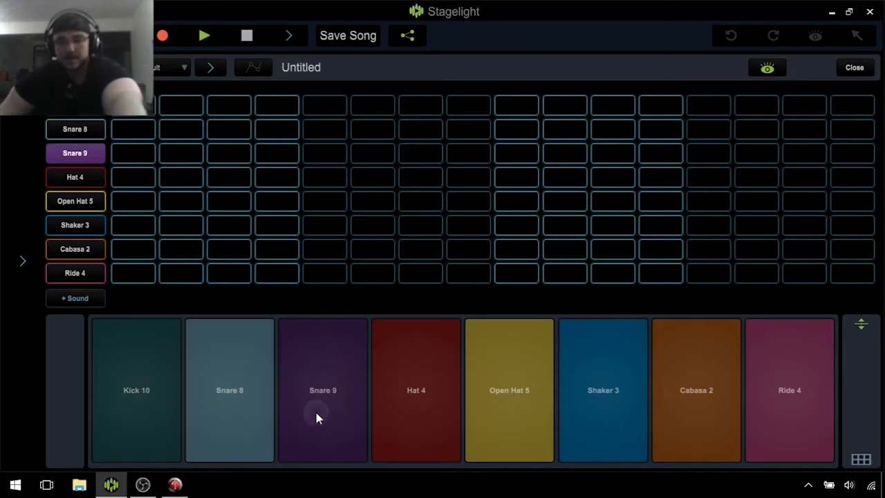
left_click(509, 411)
left_click(598, 411)
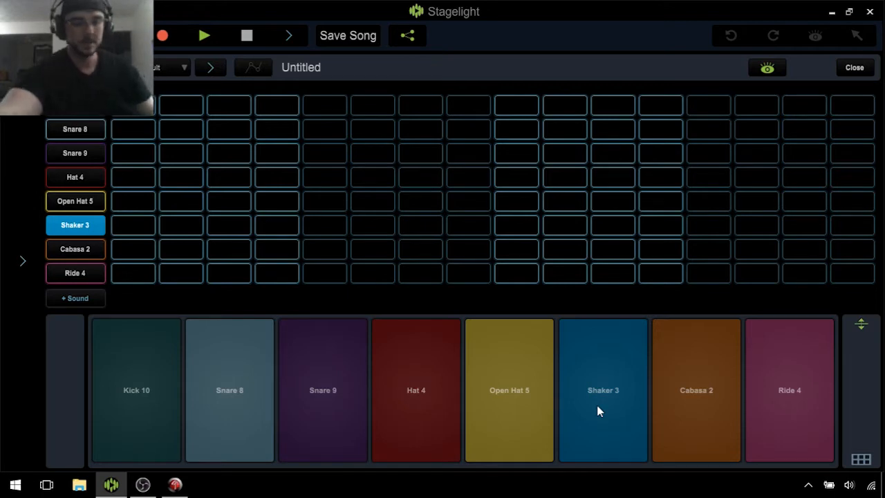
Try out a short beat by playing the Hat 4, Kick 10 and Snare 8 pads without recording
left_click(429, 397)
left_click(138, 401)
left_click(239, 394)
left_click(432, 414)
left_click(144, 405)
left_click(429, 409)
left_click(236, 392)
left_click(142, 408)
left_click(428, 413)
left_click(242, 409)
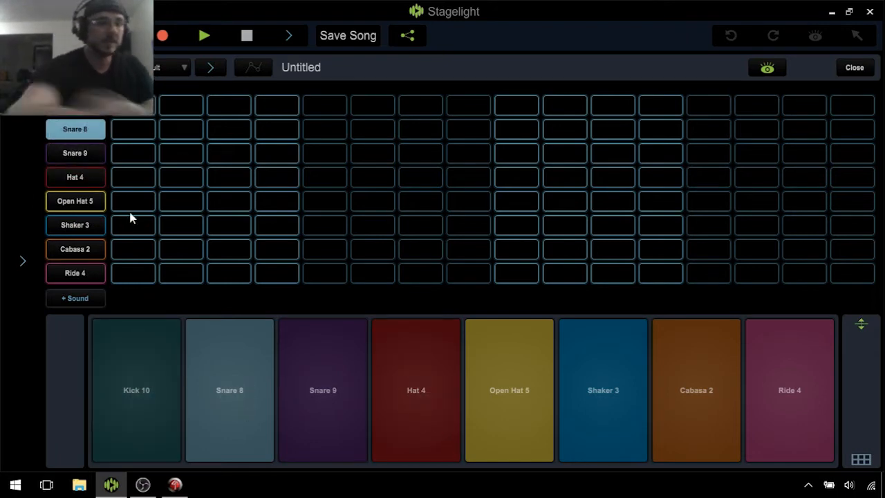
Select the Kick 10 sound, show its sound settings and slightly adjust its gain
left_click(75, 105)
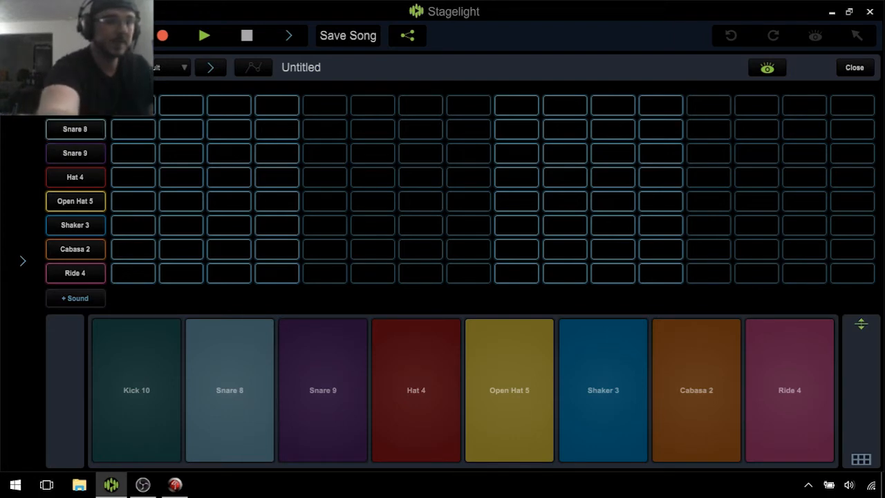
left_click(23, 262)
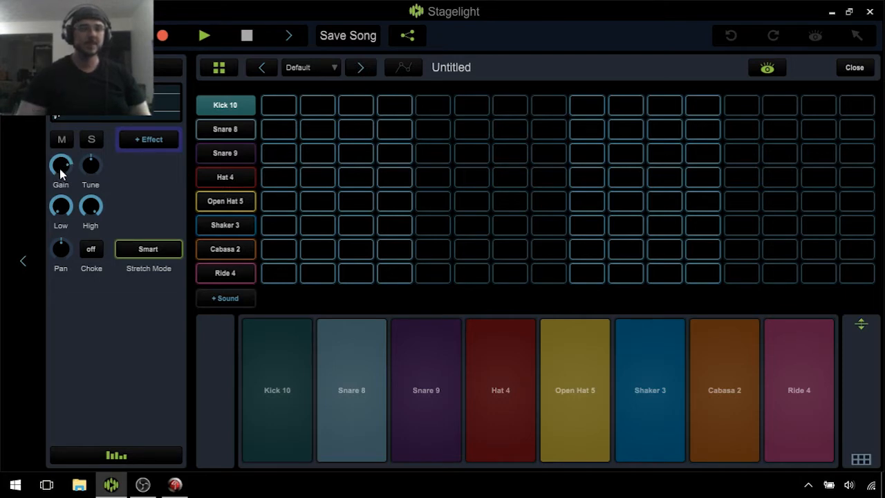
mouse_move(60, 174)
left_mouse_down()
mouse_move(60, 162)
mouse_move(63, 173)
left_mouse_up()
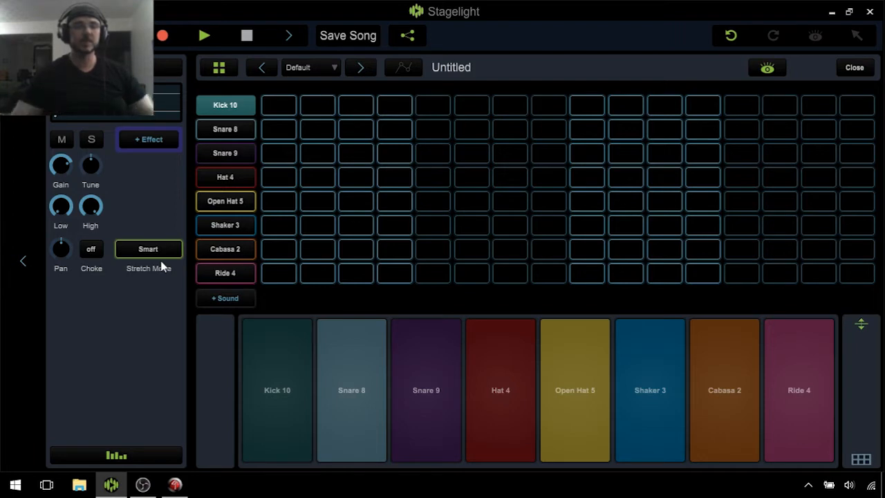
Examine the Stagelight effects available for the Kick 10 sound and close the effect browser without adding one
left_click(159, 145)
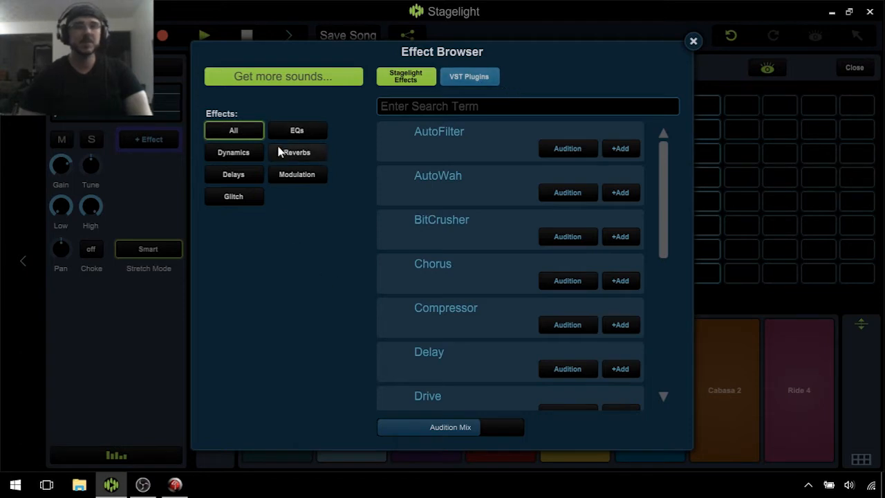
left_click_drag(665, 183, 668, 332)
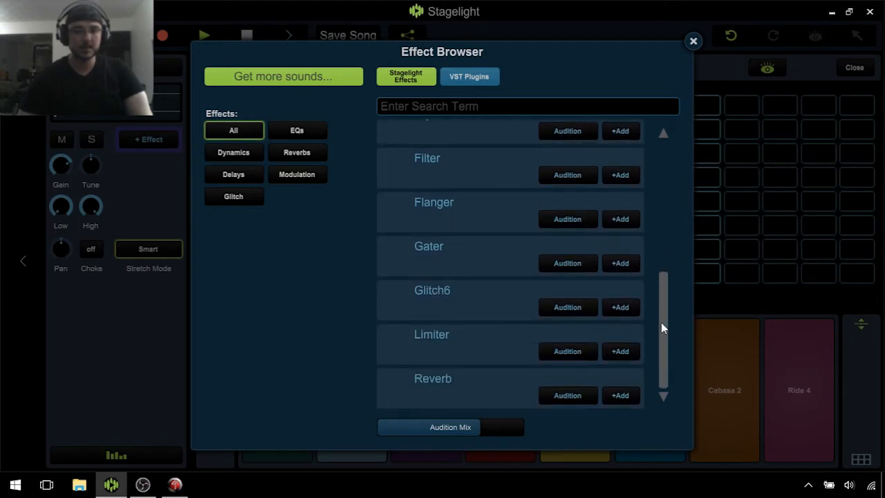
left_click_drag(666, 336, 667, 281)
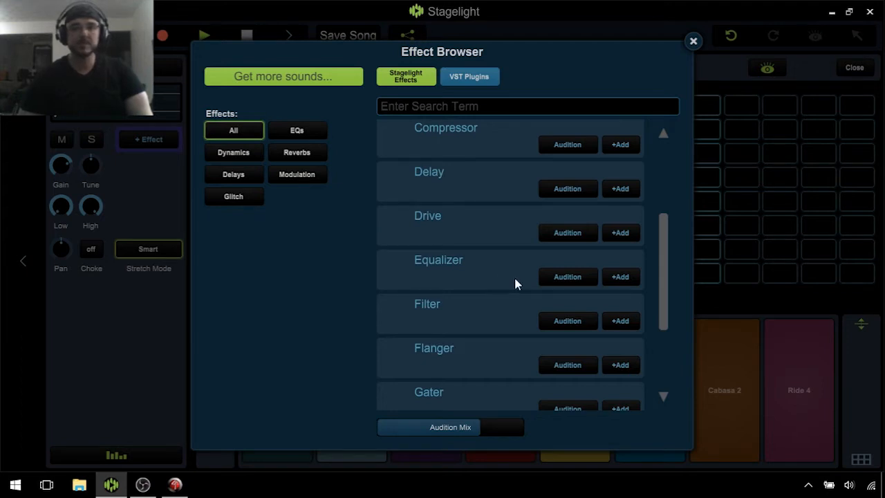
left_click_drag(668, 276, 670, 256)
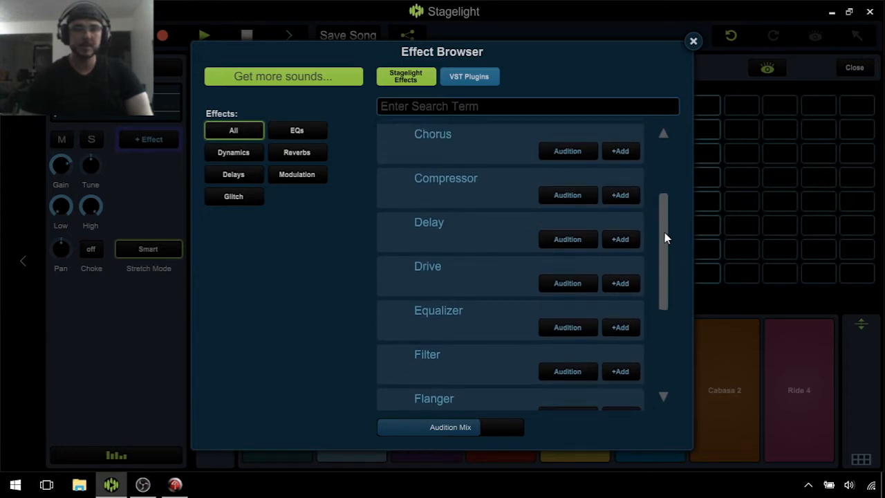
left_click_drag(666, 234, 666, 173)
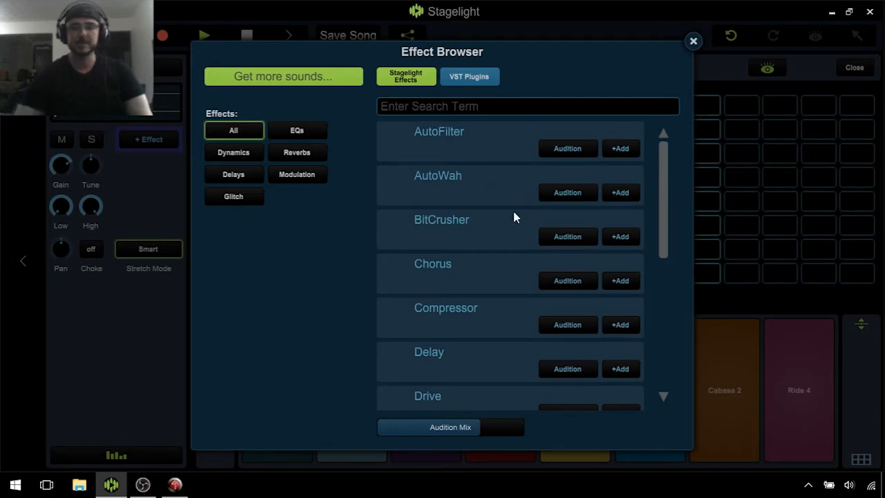
left_click(694, 41)
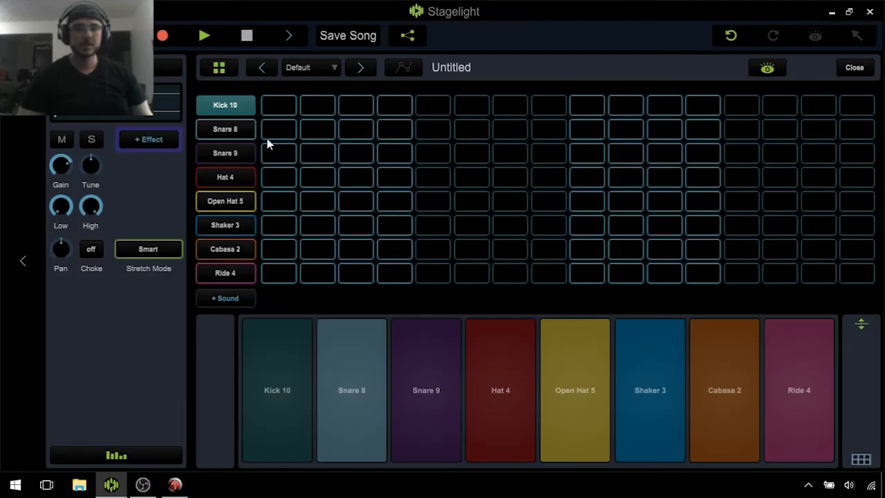
Set the drum pattern size to 8 bars
left_click(219, 72)
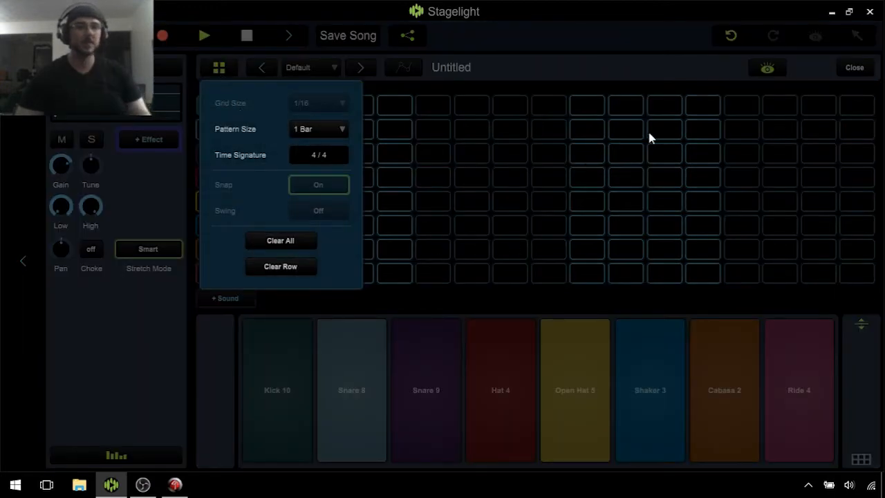
left_click(340, 134)
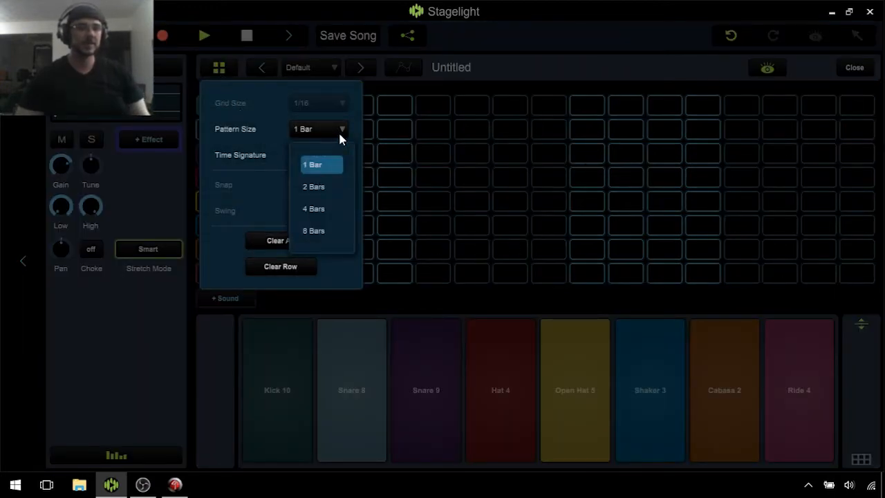
left_click(326, 232)
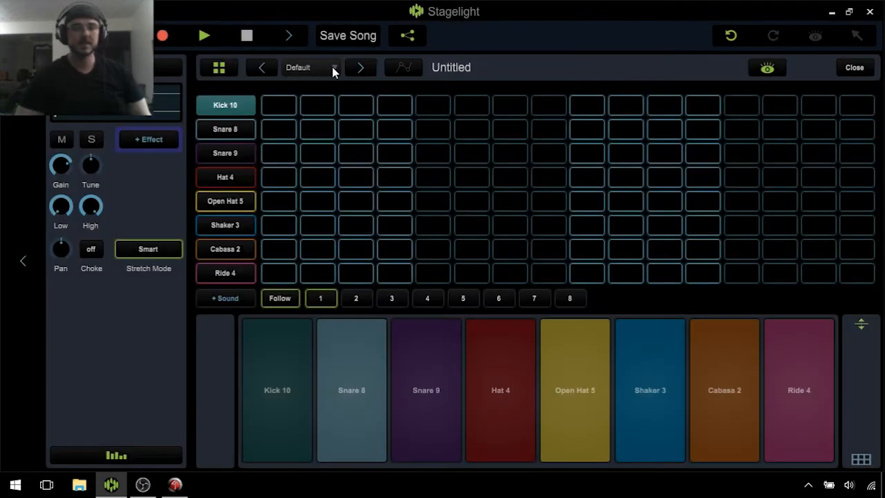
Load the LP Big Kit 1 preset in place of the default drum kit
left_click(334, 69)
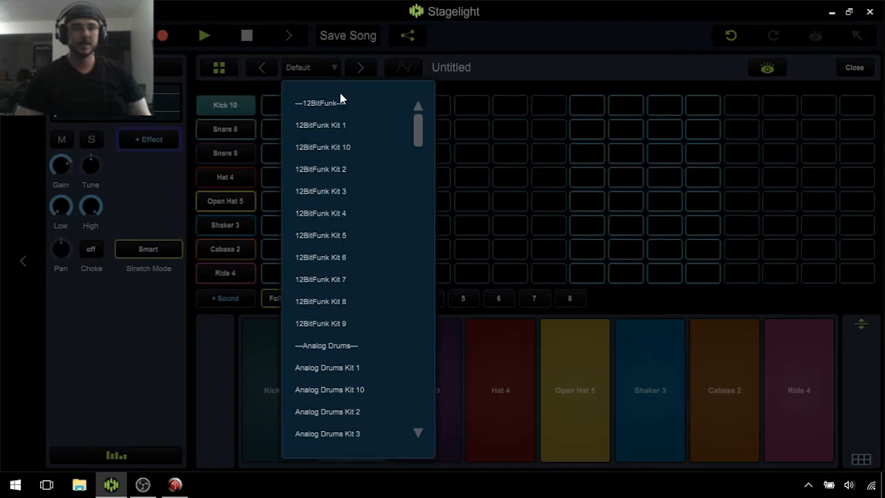
left_click_drag(423, 131, 427, 327)
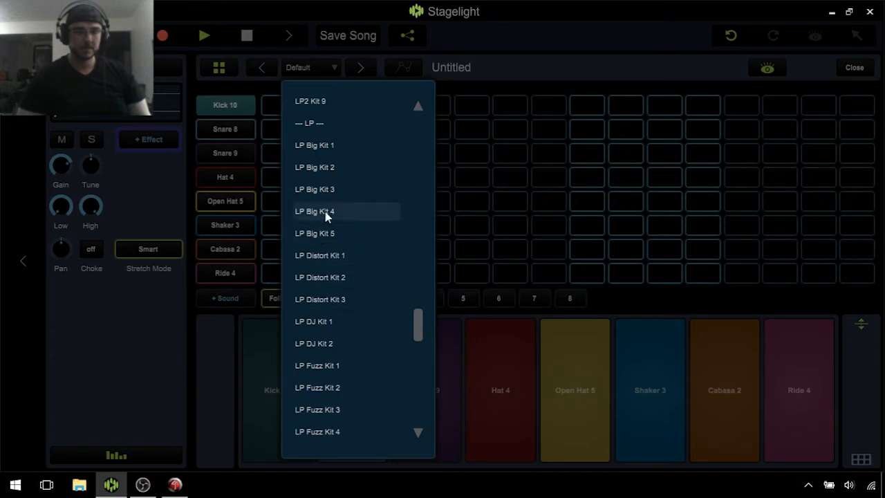
left_click(322, 147)
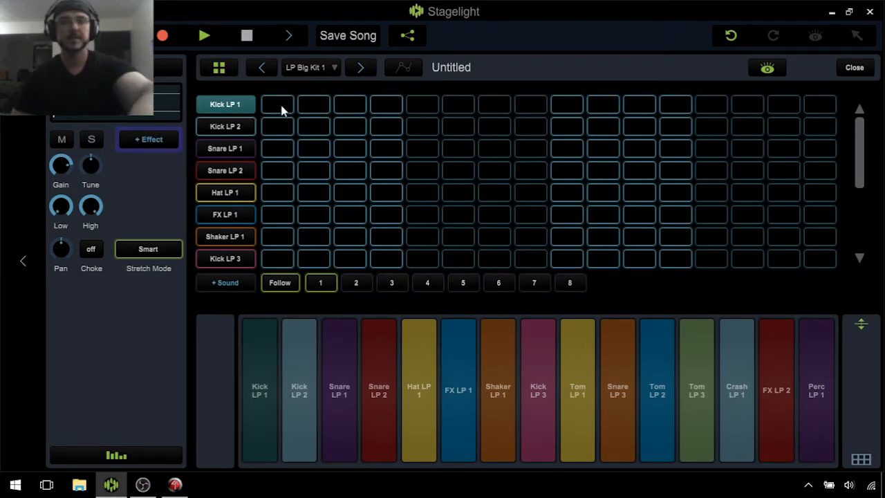
Program Kick LP 1 hits on steps 1, 5, 9 and 13 of the pattern
left_click_drag(282, 106, 607, 113)
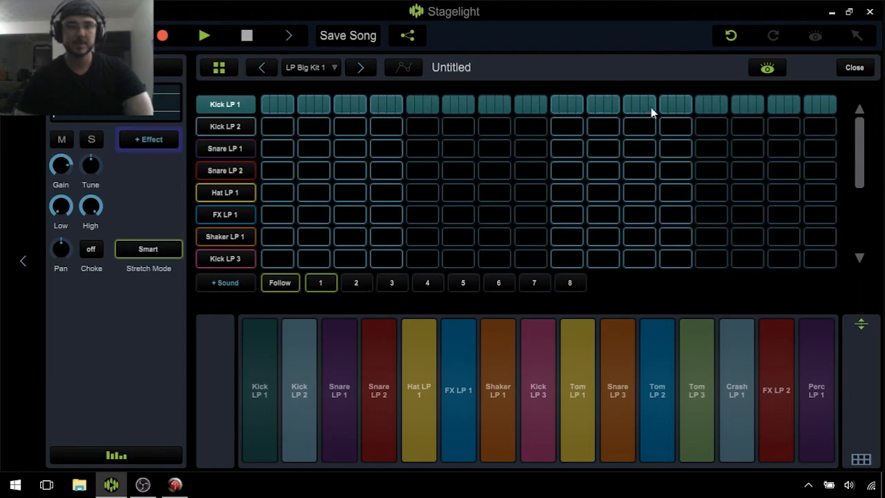
left_click_drag(684, 107, 700, 107)
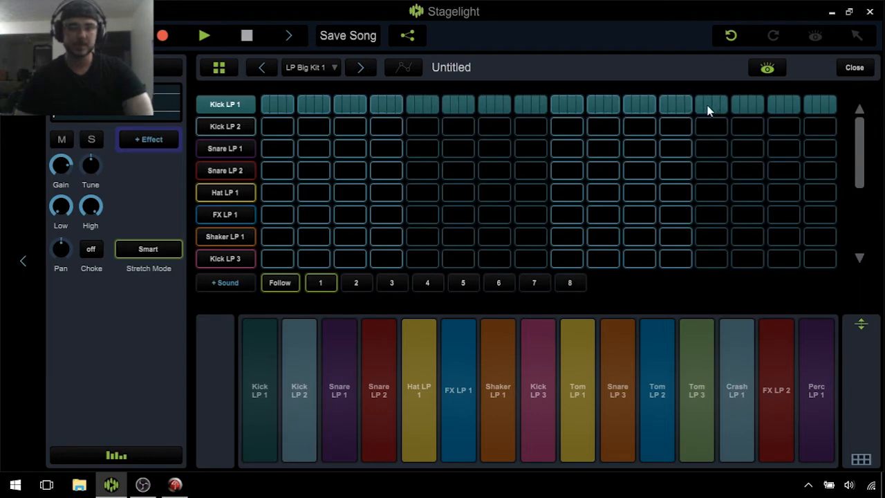
left_click_drag(634, 111, 398, 112)
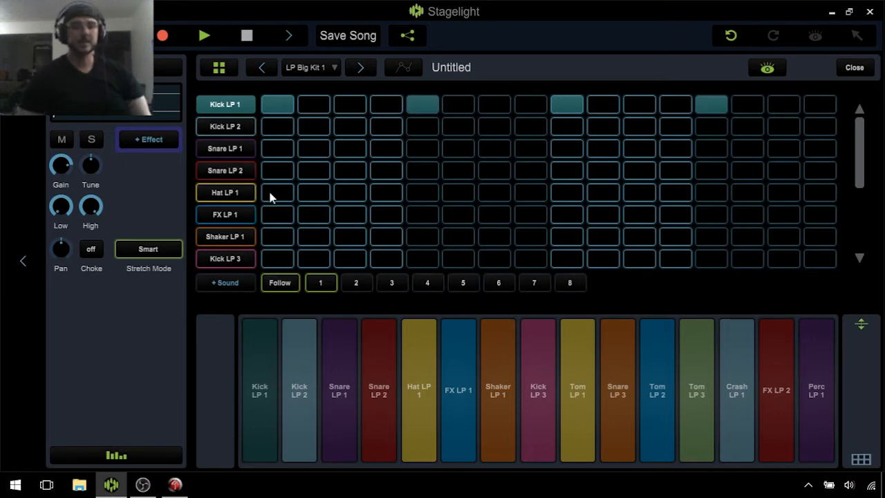
Fill the Hat LP 1 row on every step except 3, 7, 11 and 15, and play the pattern back to hear it
left_click_drag(279, 195, 470, 215)
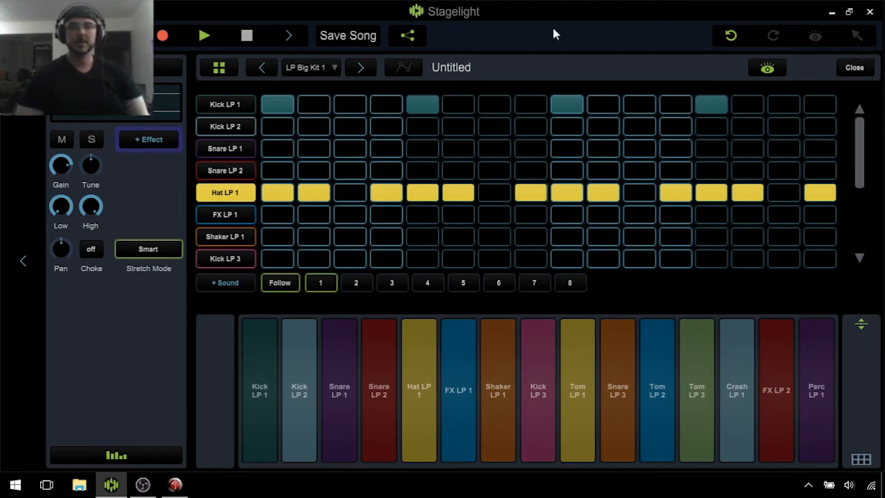
left_click(204, 36)
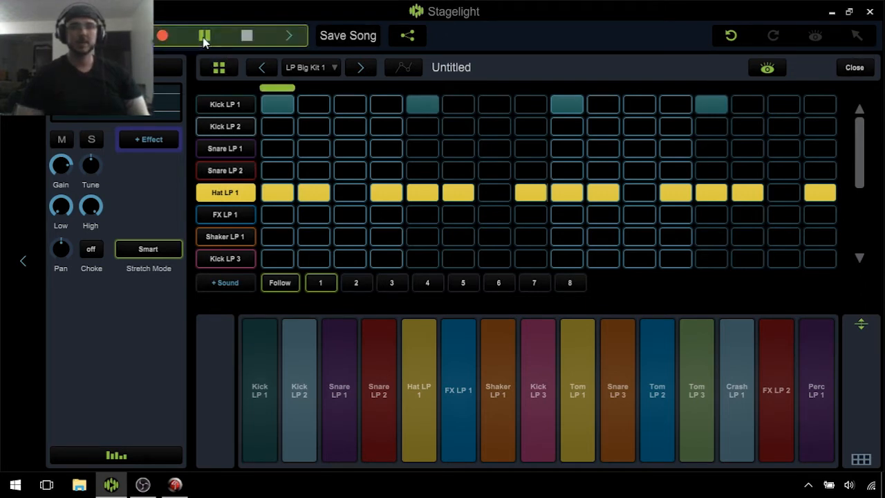
left_click(248, 36)
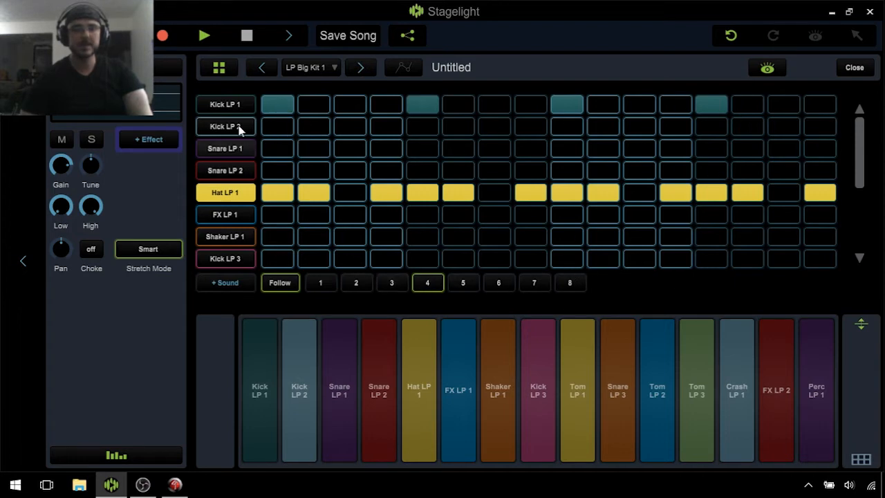
Play the pattern and swap the Kick LP 1 sound for MBF Acoustic Boom 1, auditioning kicks from the MBF pack first
left_click(221, 39)
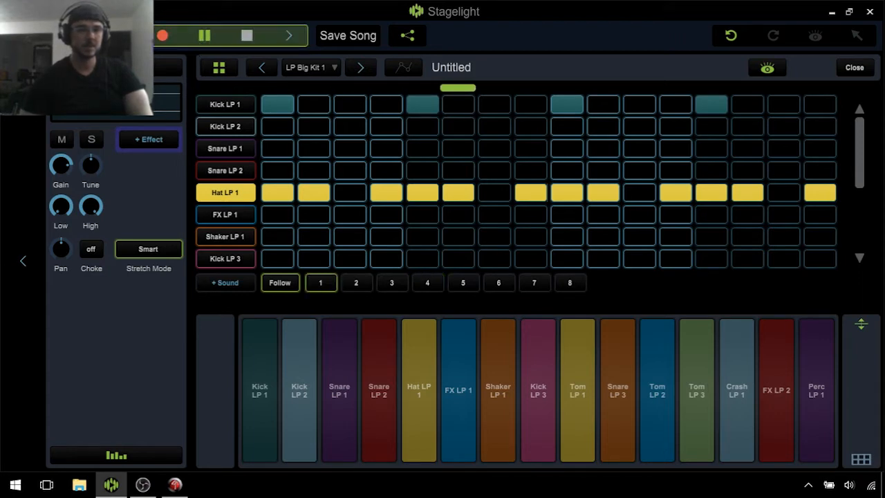
left_click(114, 67)
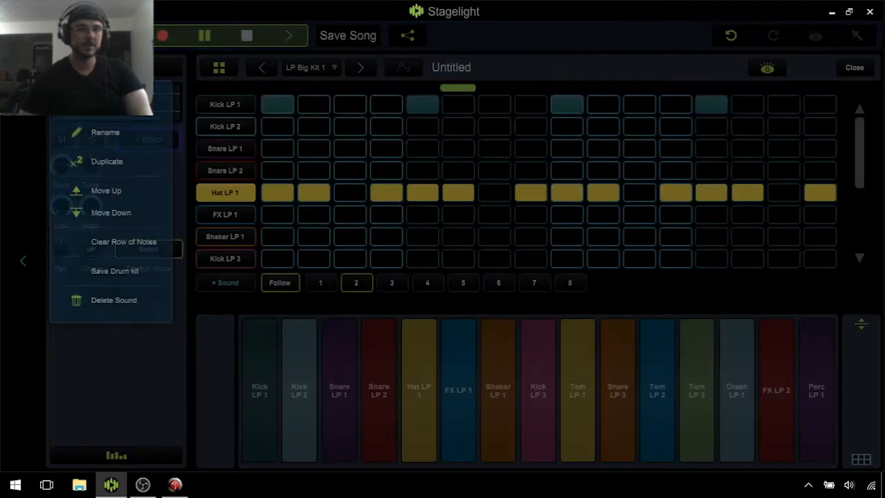
left_click(105, 103)
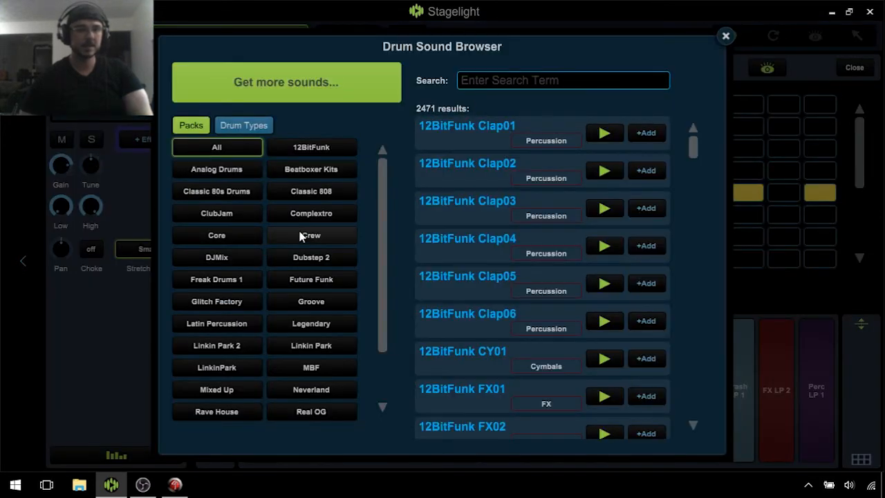
left_click(311, 279)
scroll(616, 121, "down", 2)
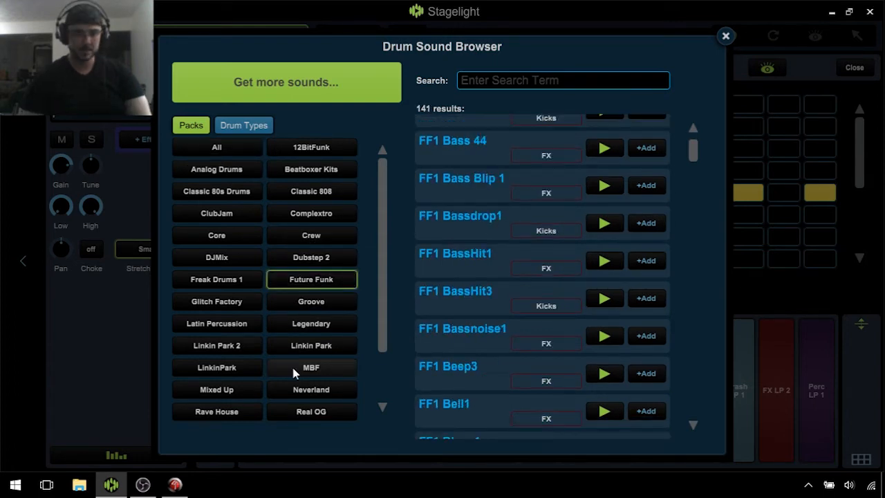
left_click(293, 370)
left_click(604, 134)
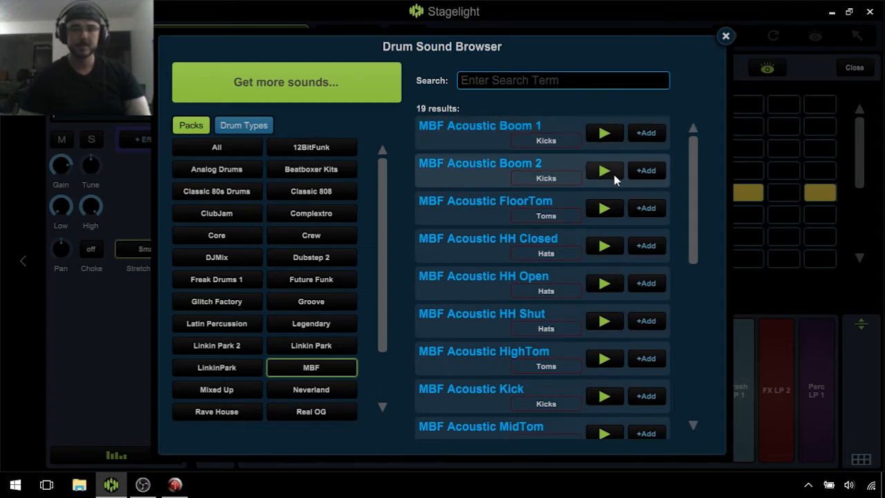
left_click(609, 175)
left_click(608, 141)
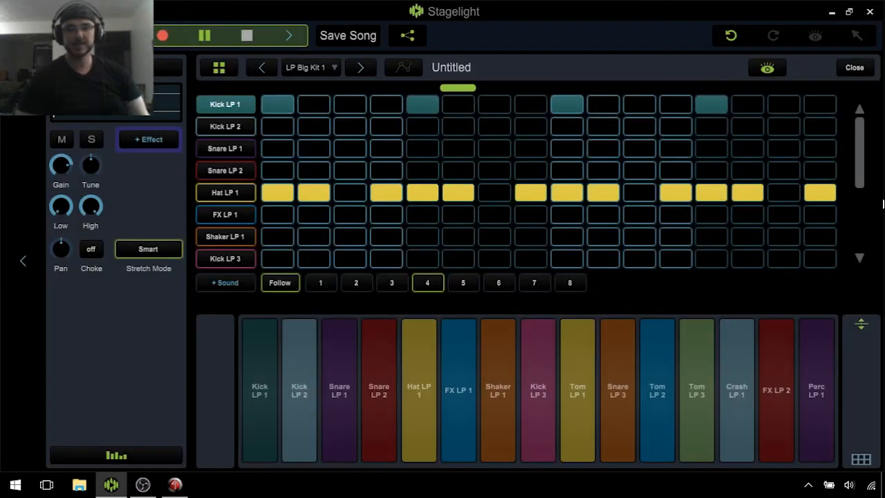
left_click(655, 134)
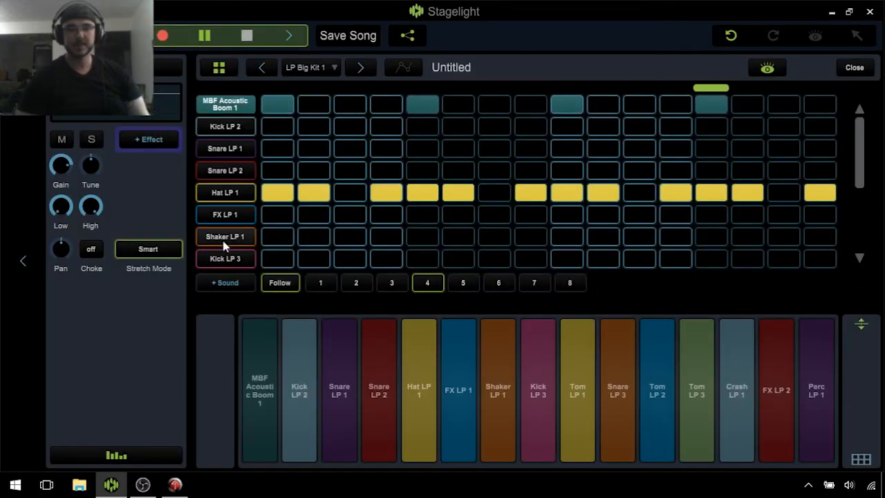
Clear all notes from the Hat LP 1 row and stop playback
left_click(221, 193)
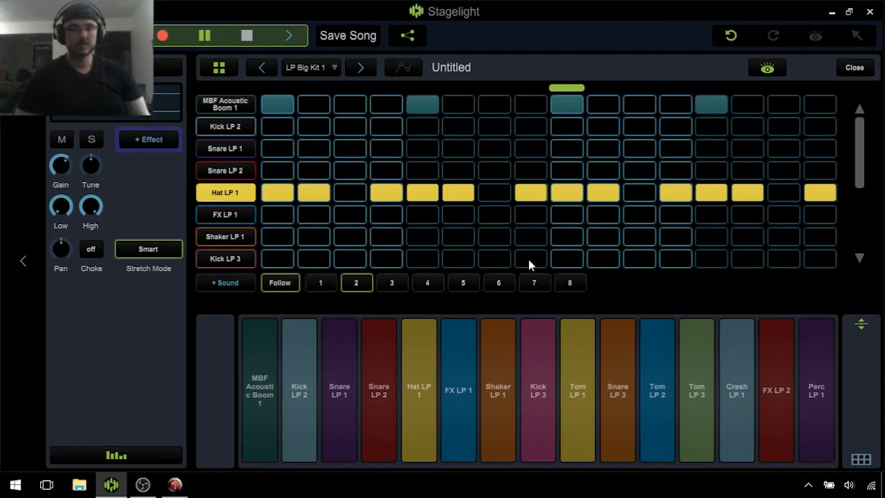
left_click_drag(860, 165, 855, 104)
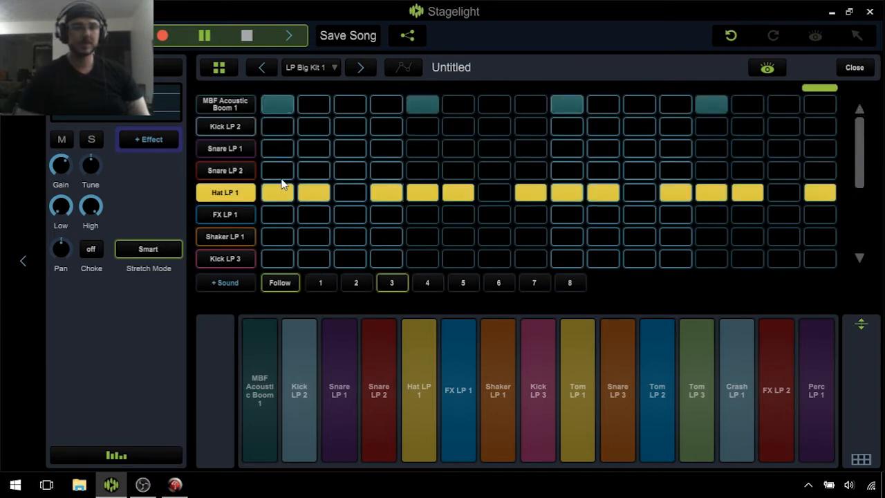
right_click(232, 193)
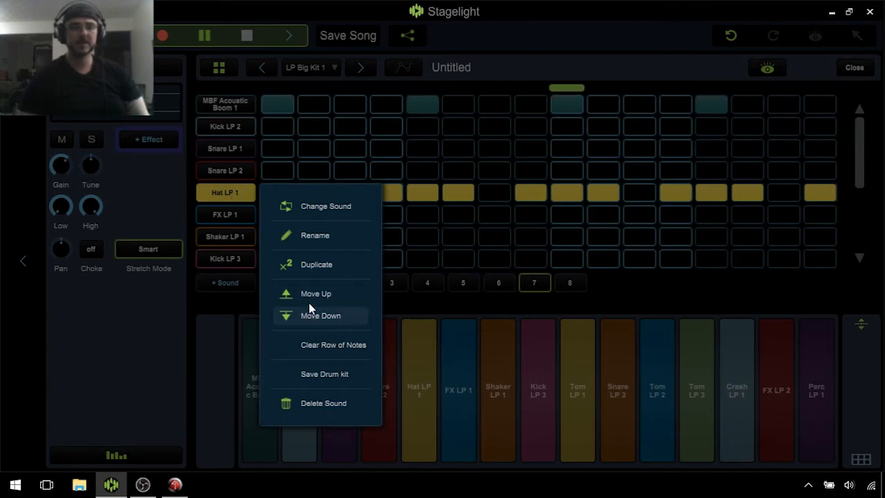
left_click(332, 345)
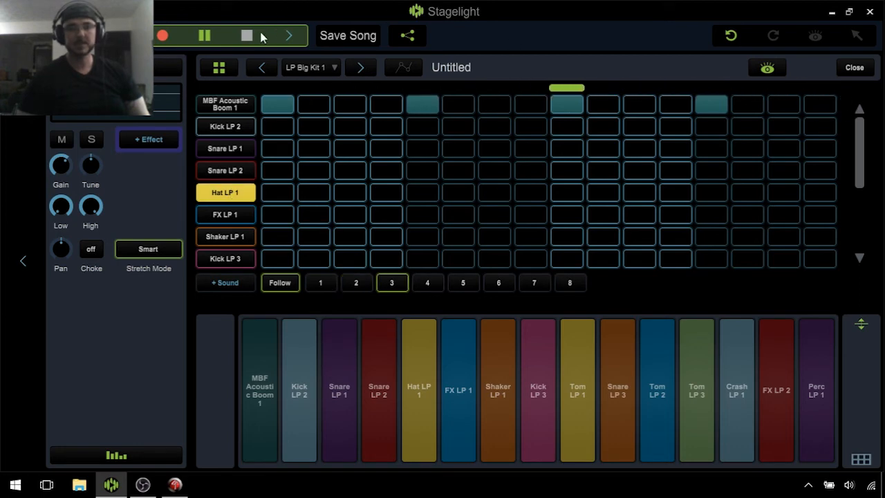
key("space")
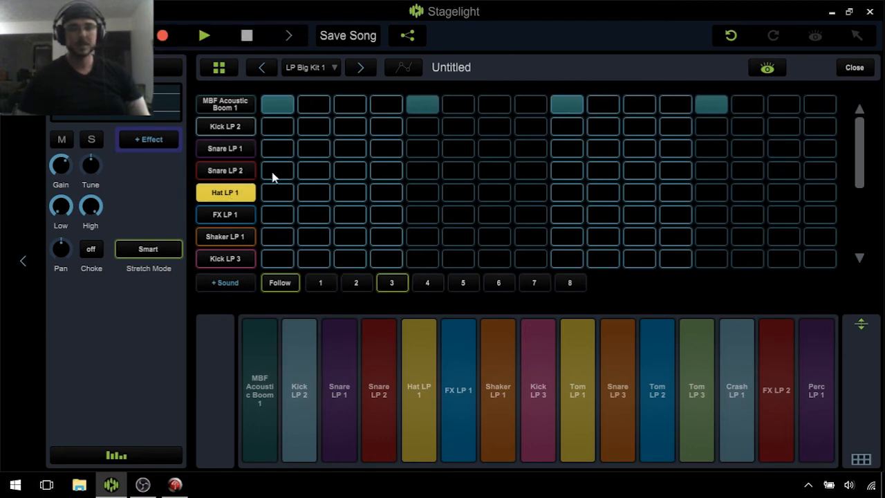
Restore the Hat LP 1 hits on every step except 3, 7, 11 and 15, and clear the row again
left_click_drag(300, 194, 473, 199)
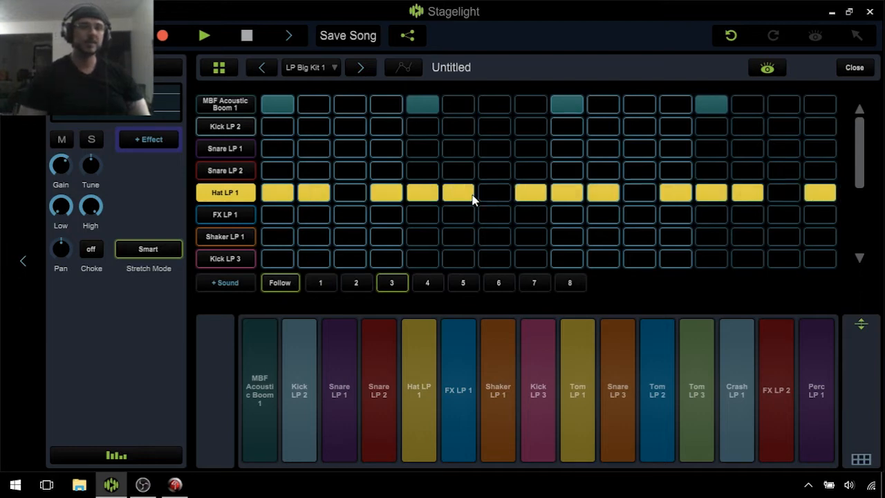
right_click(234, 201)
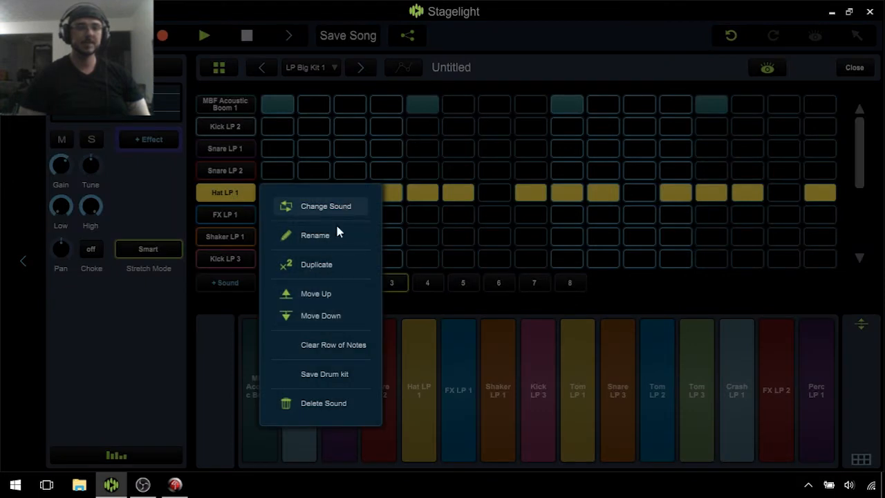
left_click(335, 347)
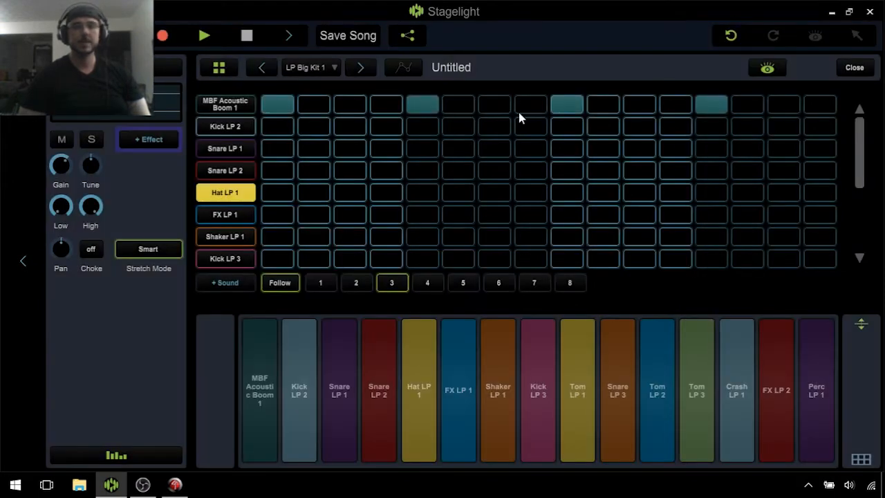
Close the drum editor and switch the song from LoopBuilder to the Timeline view
left_click(855, 68)
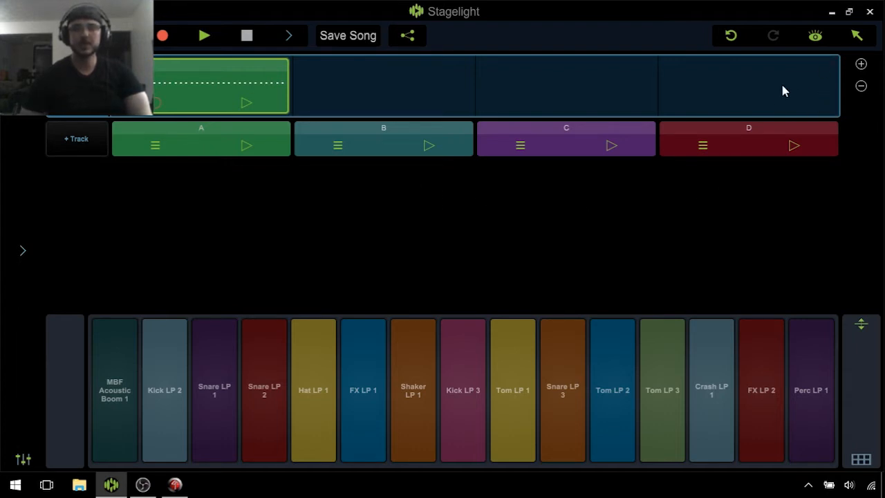
left_click(815, 37)
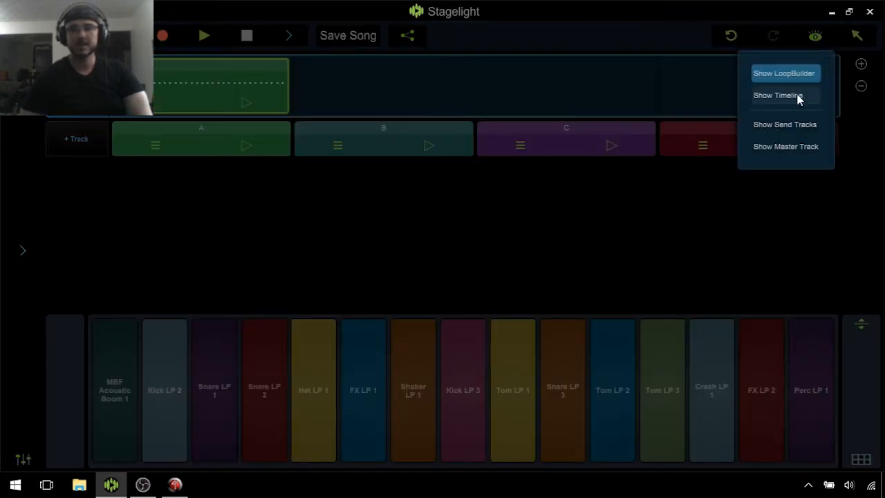
left_click(788, 96)
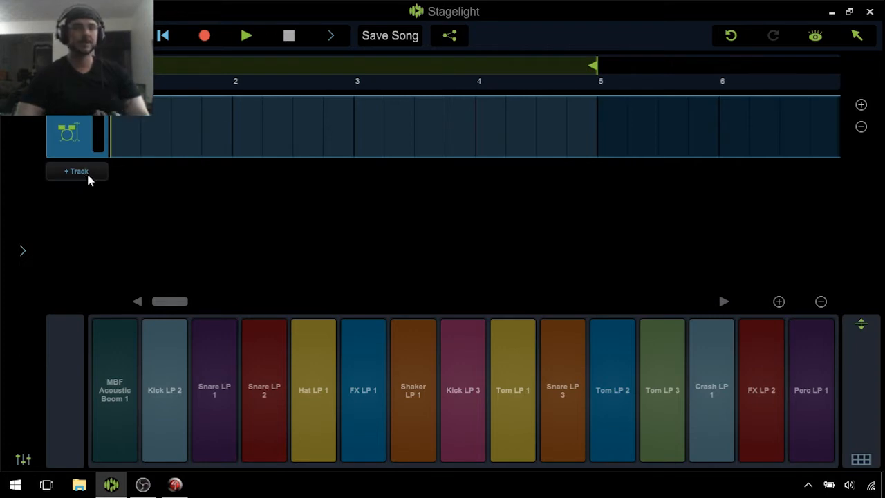
Add an instrument track and load ElectroSynth on it from the Stagelight instruments
left_click(87, 179)
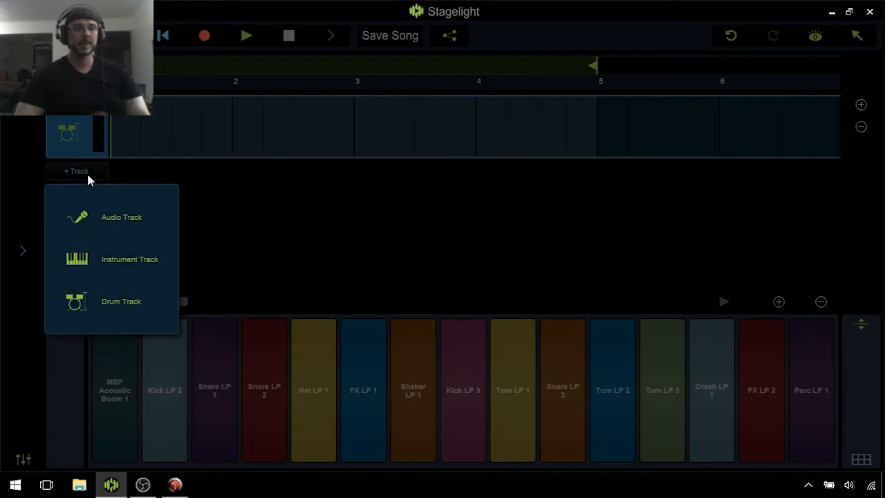
left_click(111, 264)
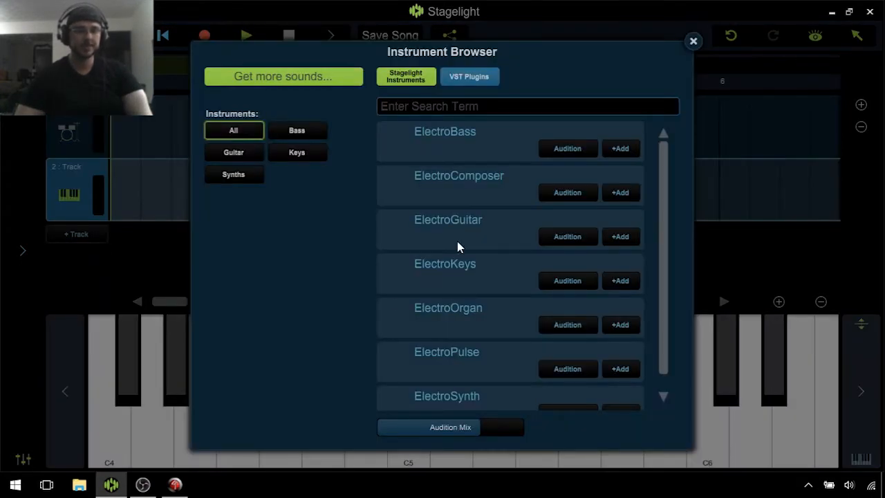
scroll(661, 235, "down", 1)
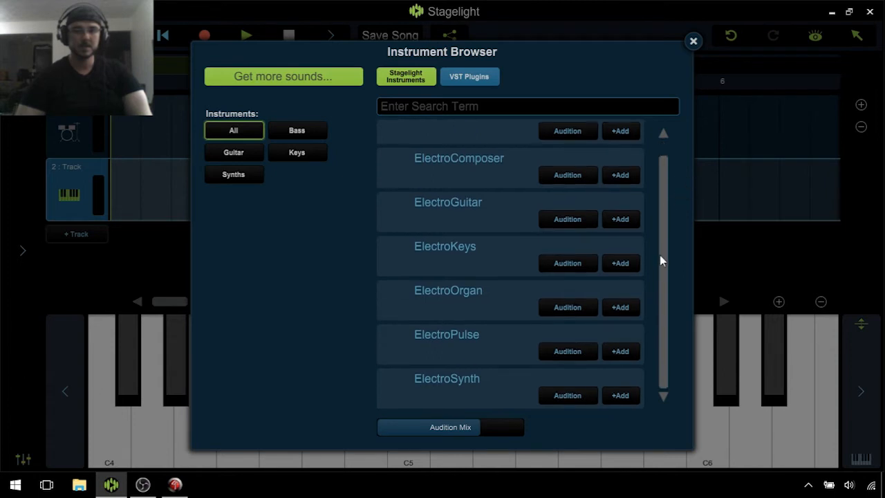
scroll(661, 180, "up", 1)
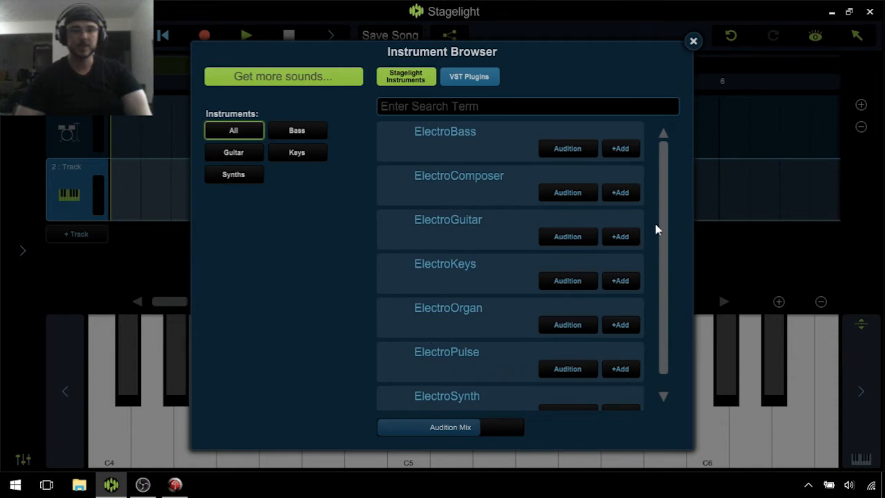
scroll(662, 235, "down", 1)
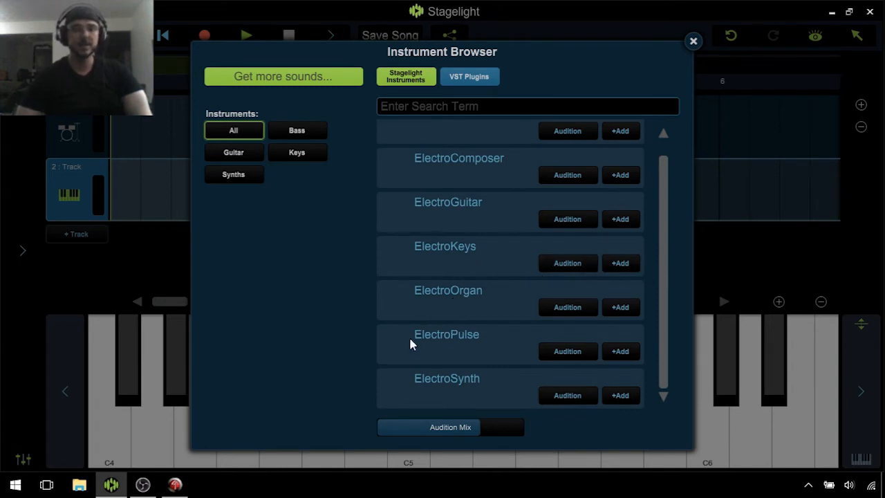
left_click(620, 396)
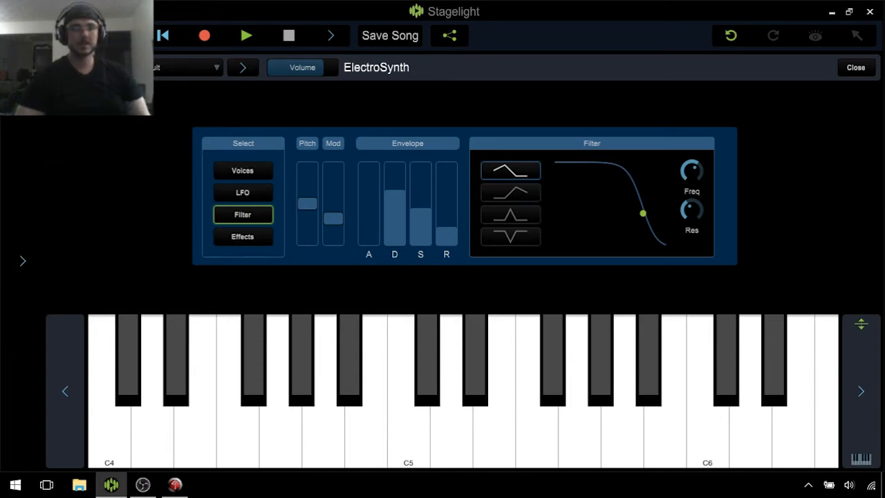
Switch ElectroSynth from its graphical panel to the full list of parameter sliders
left_click(66, 67)
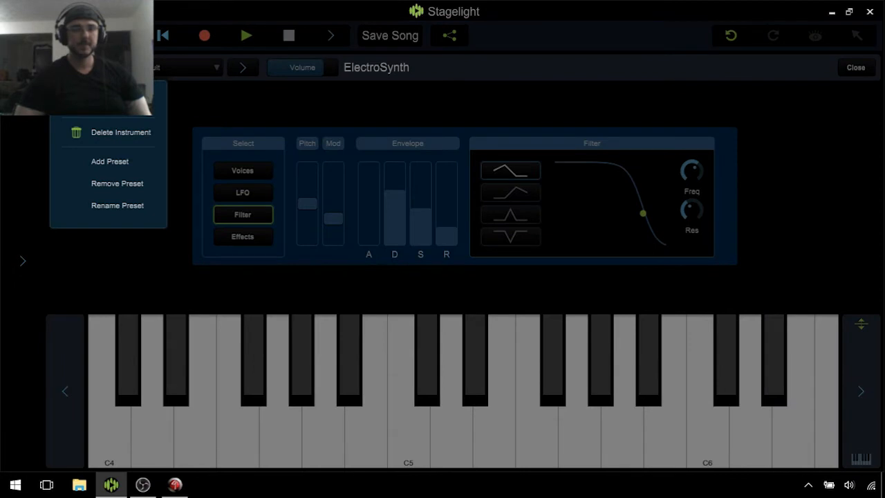
left_click(141, 275)
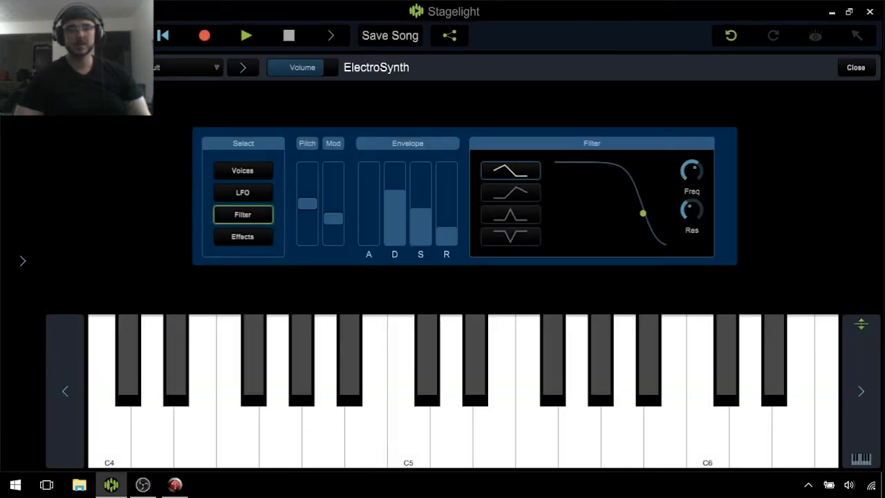
left_click(66, 67)
left_click(101, 105)
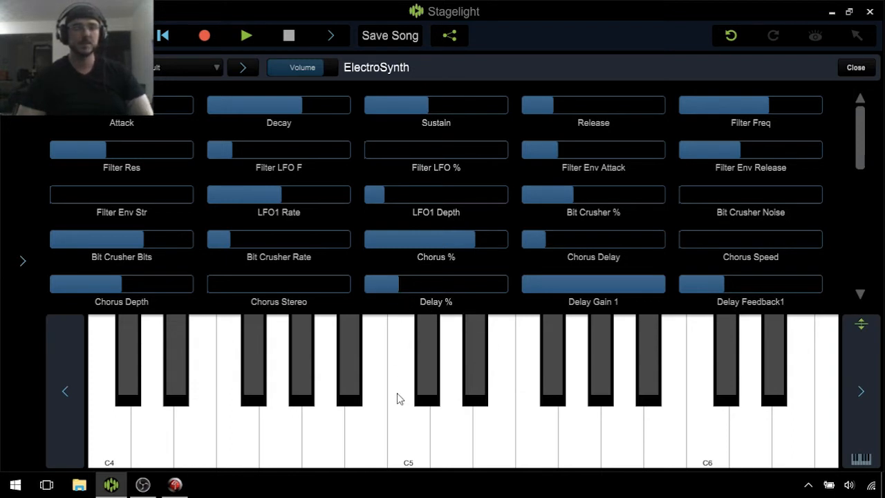
Play C4, E4, G4 and B4 on the on-screen keyboard to hear the ElectroSynth sound
left_click(108, 454)
left_click(179, 448)
left_click(276, 450)
left_click(356, 434)
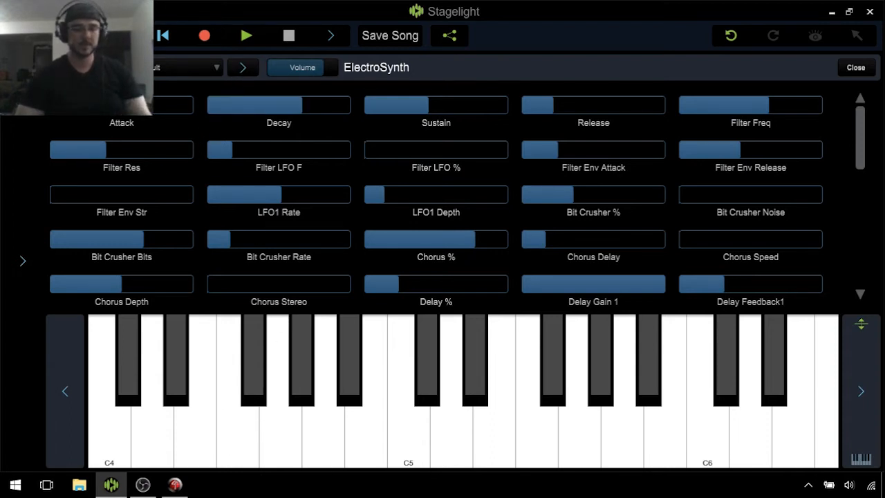
left_click(116, 446)
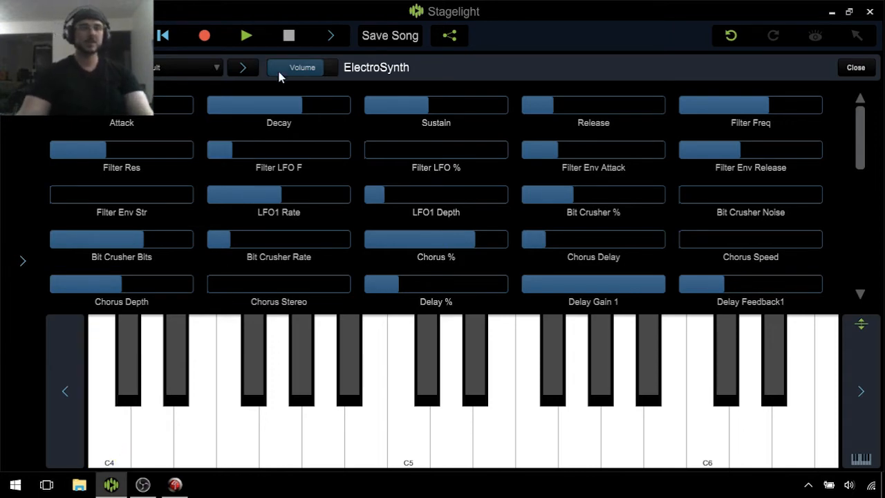
left_click(112, 433)
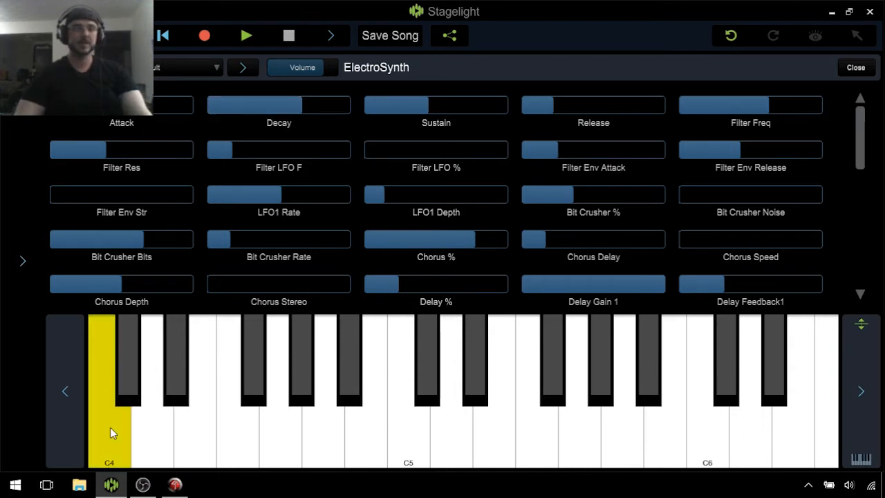
Raise ElectroSynth's Decay to its maximum and its Release to about halfway
left_click(297, 115)
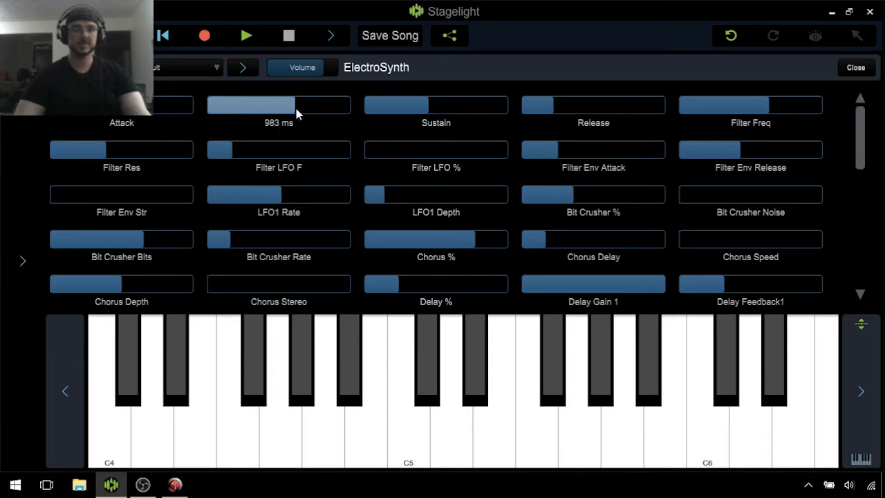
left_click_drag(297, 115, 214, 130)
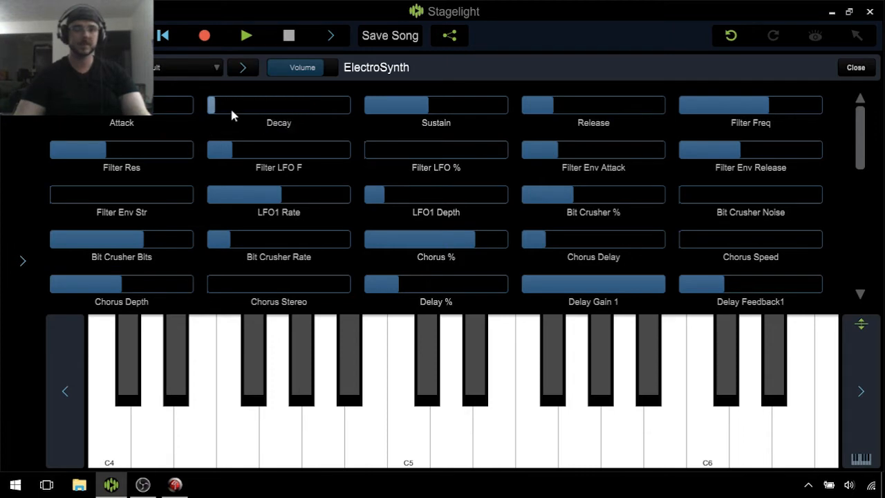
left_click(214, 109)
left_click_drag(215, 109, 424, 81)
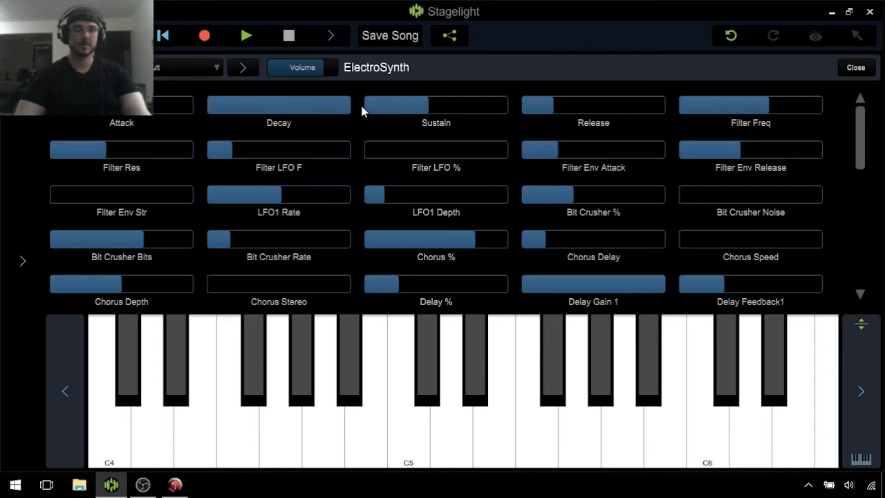
left_click_drag(609, 107, 602, 126)
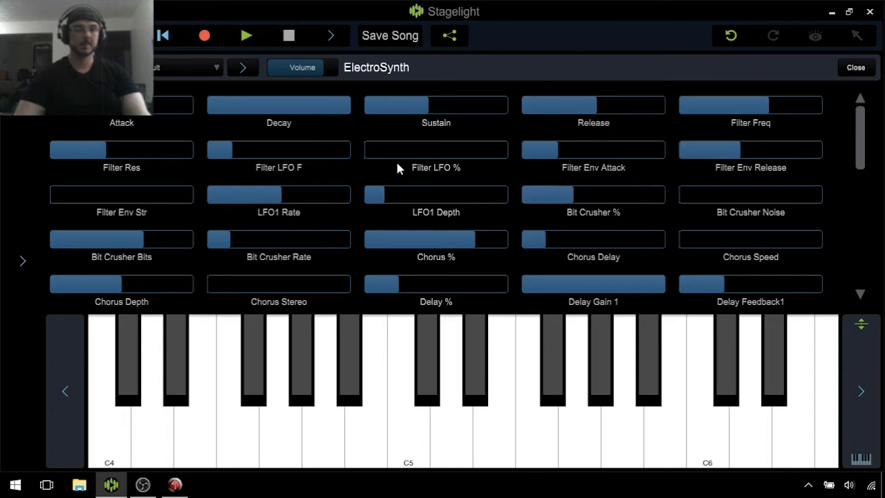
scroll(318, 234, "down", 1)
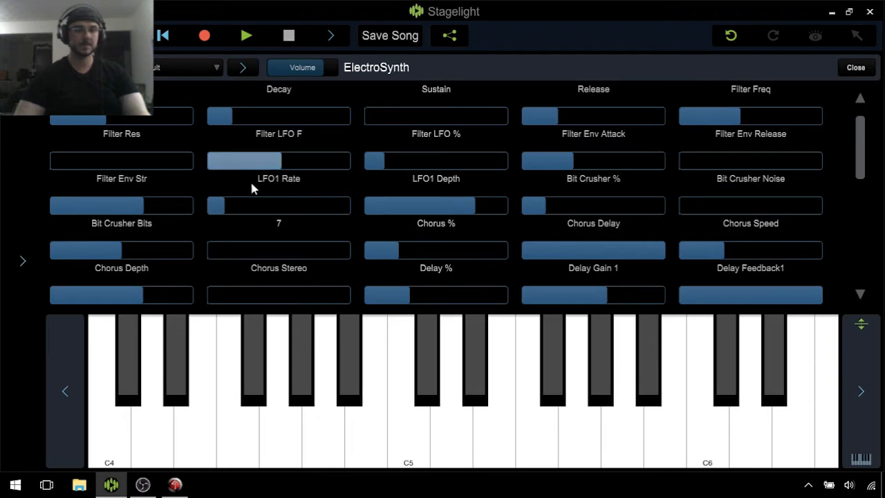
Raise ElectroSynth's Bit Crusher Rate to nearly its maximum and Bit Crusher Noise to about 60%, playing notes from C4 to F#4 to hear them
left_click_drag(230, 216, 345, 213)
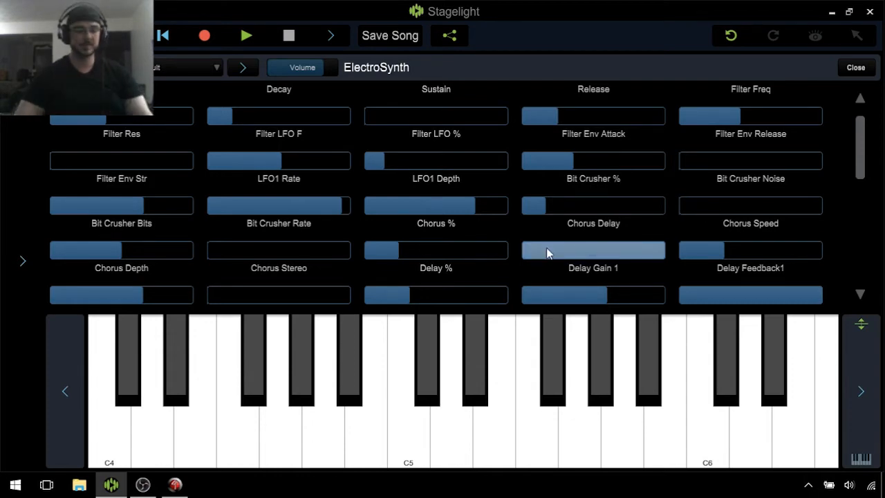
left_click_drag(729, 163, 764, 176)
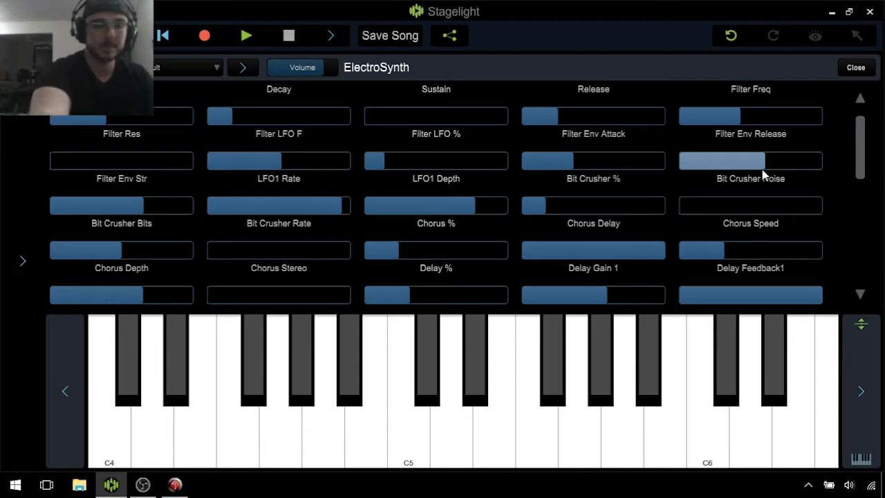
left_click(119, 437)
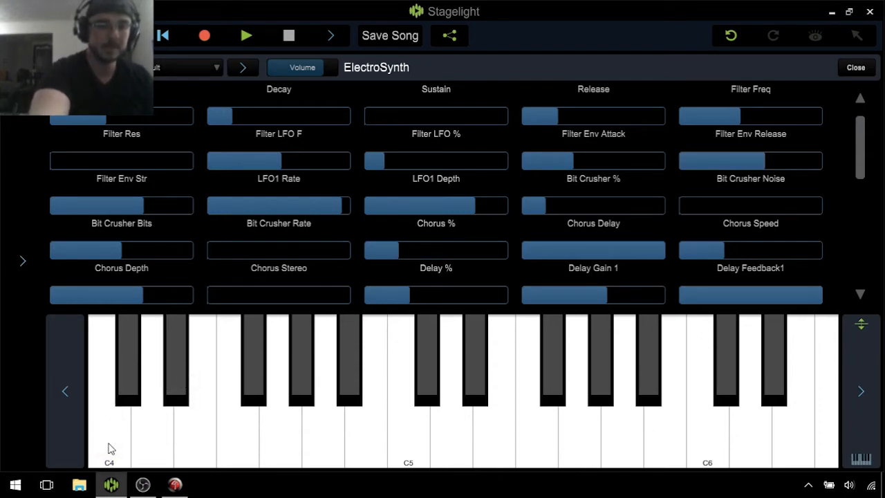
left_click(182, 385)
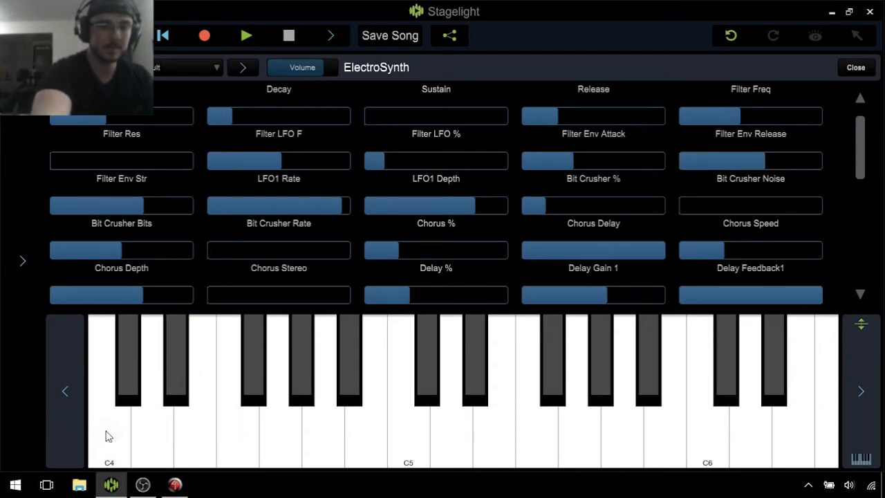
left_click(176, 377)
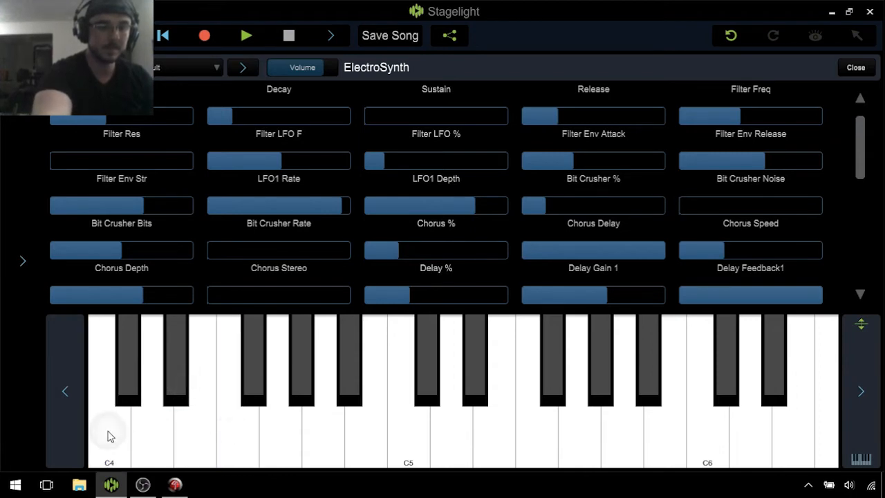
left_click(259, 385)
left_click(242, 434)
left_click(194, 448)
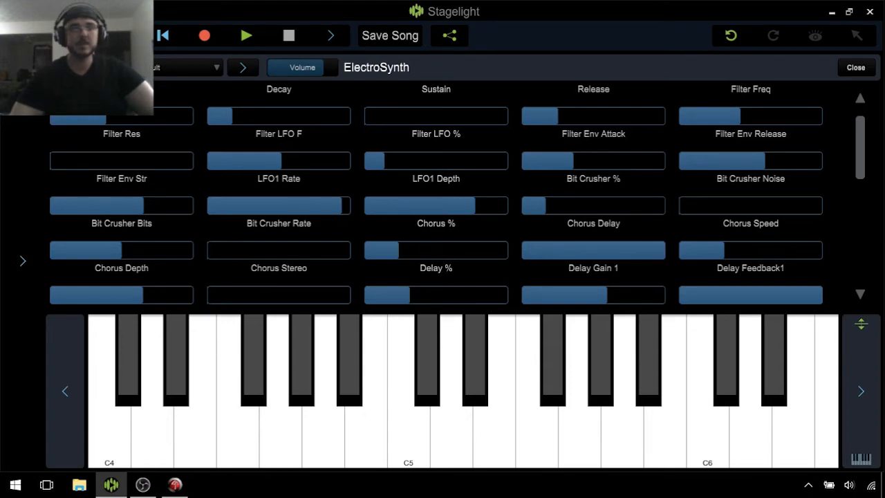
Raise ElectroSynth's V1 Octave to its maximum and set its Mod Wheel to about one fifth
left_click(65, 68)
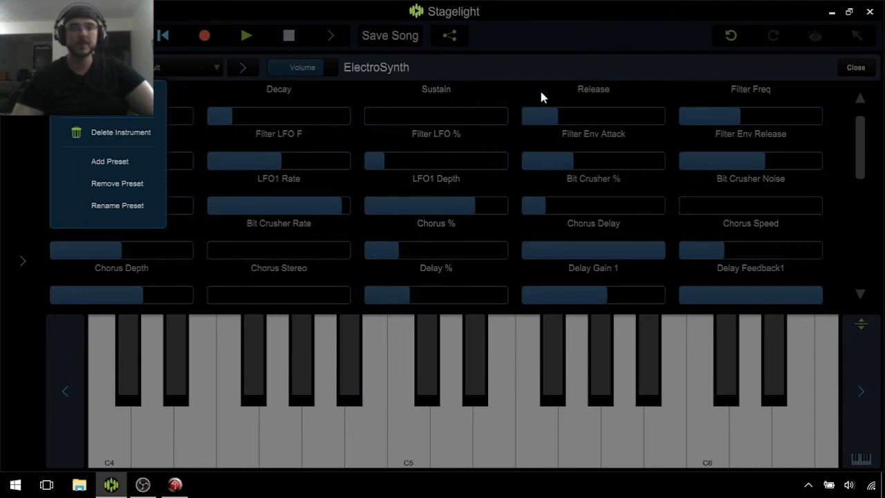
left_click(560, 74)
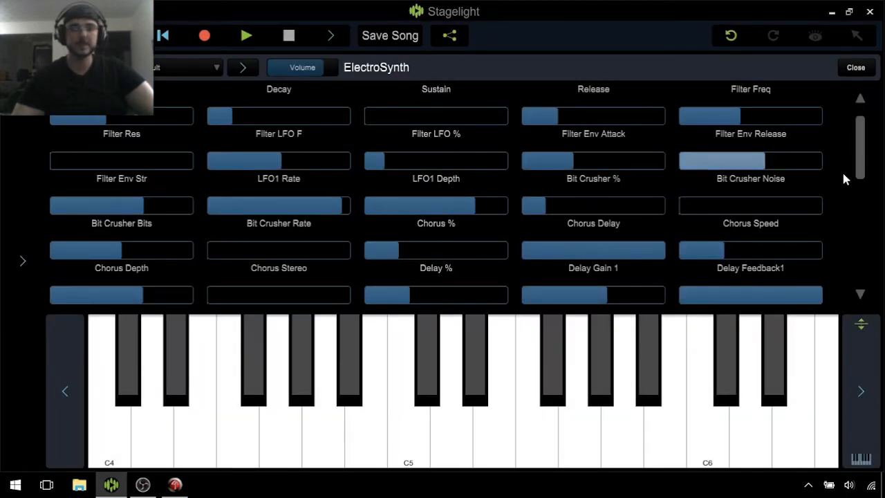
left_click_drag(864, 168, 876, 247)
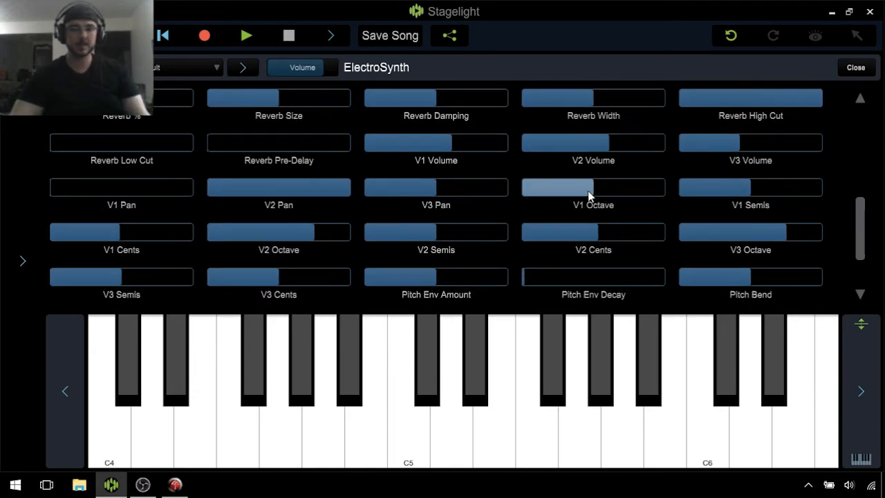
left_click_drag(589, 195, 671, 200)
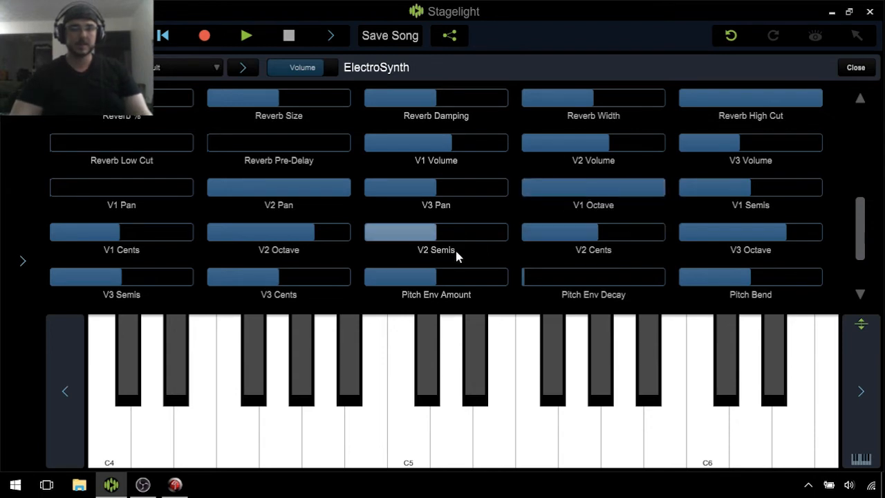
scroll(291, 215, "down", 2)
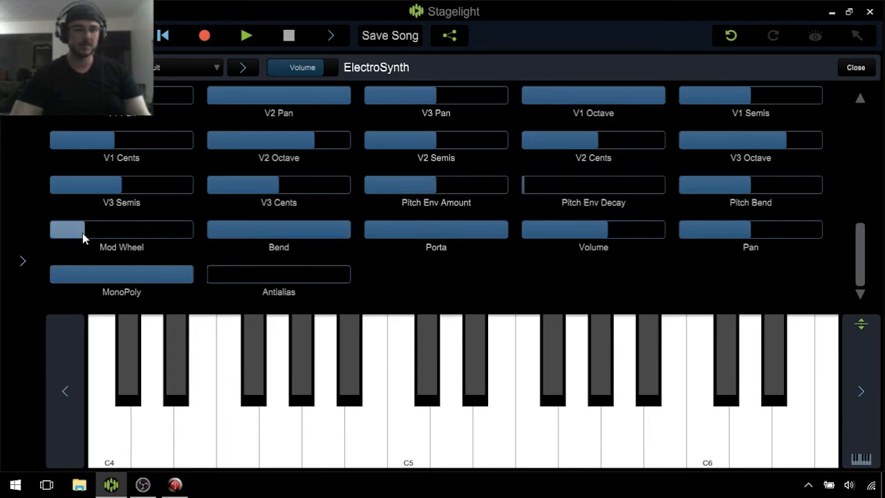
left_click_drag(84, 236, 80, 283)
left_click_drag(145, 278, 332, 311)
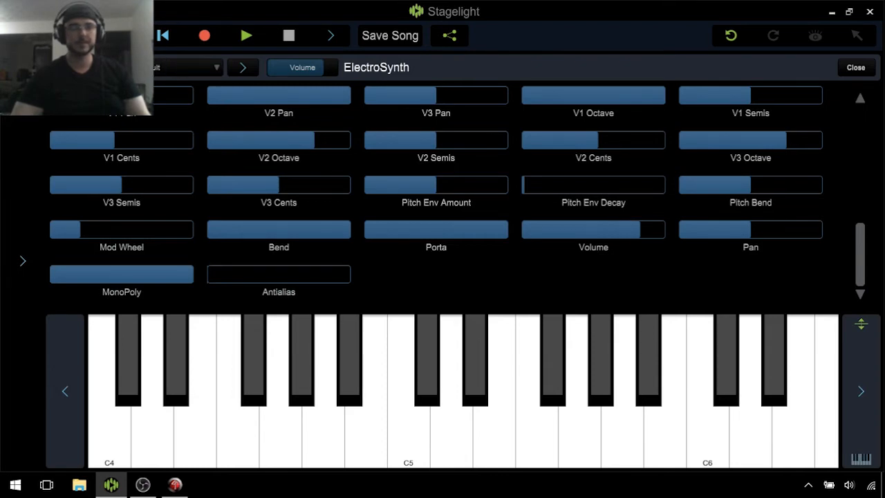
Load the BitPad preset from ElectroSynth's preset list and return to the timeline
left_click(68, 67)
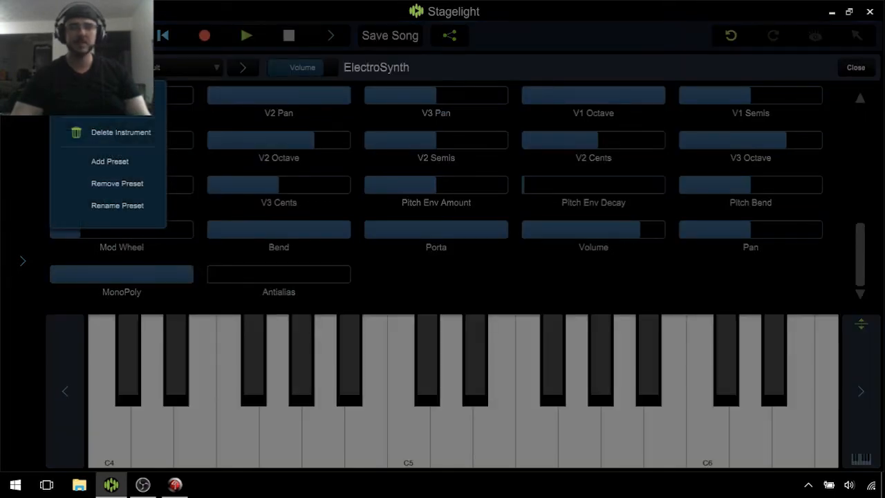
left_click(506, 60)
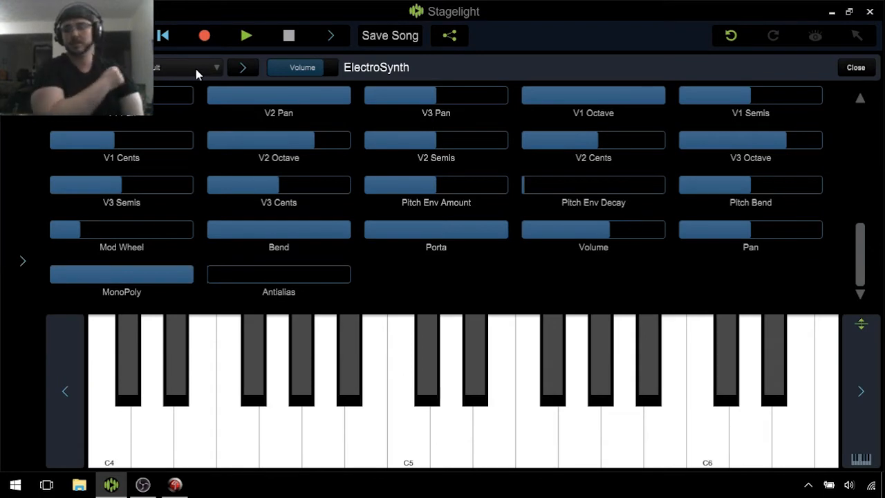
left_click(196, 71)
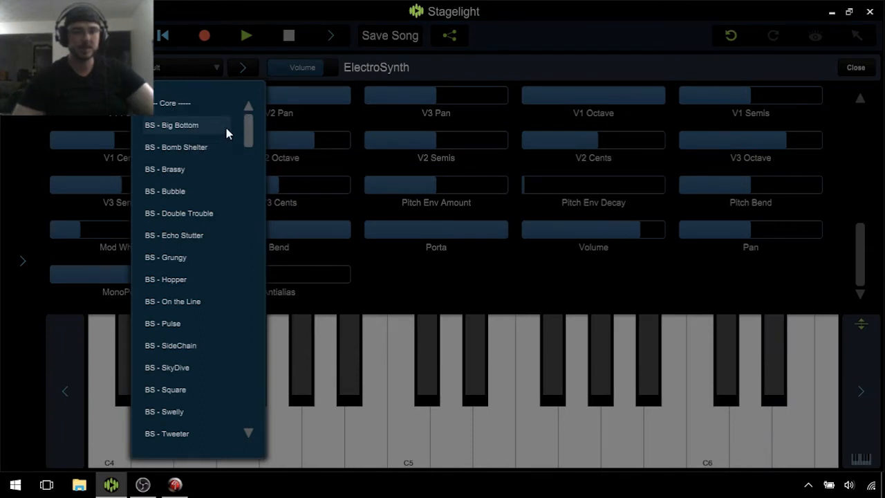
left_click_drag(251, 131, 255, 161)
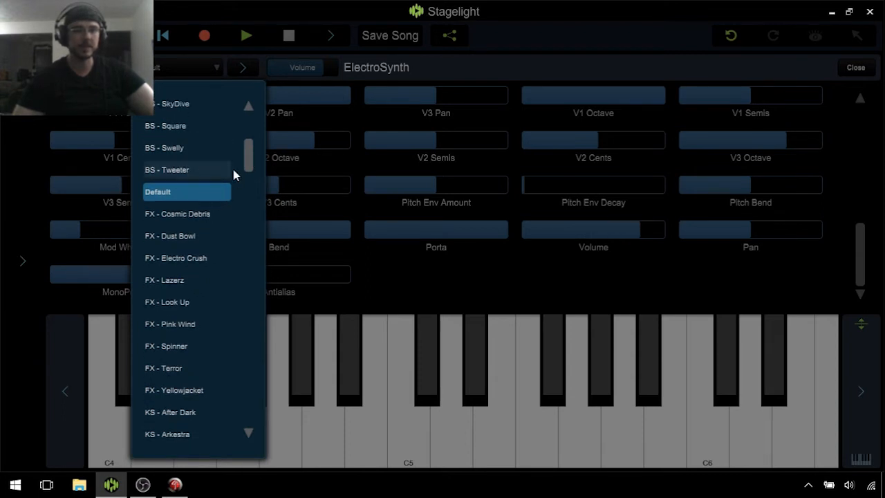
left_click_drag(247, 155, 275, 363)
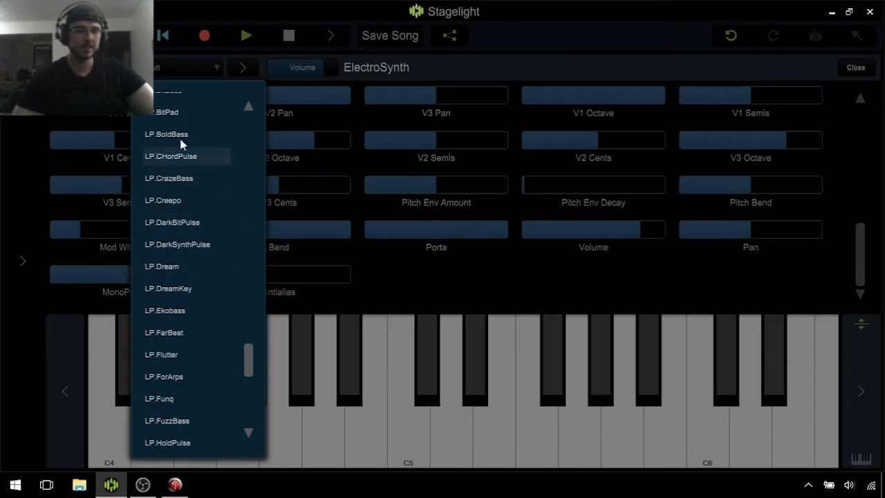
left_click(174, 113)
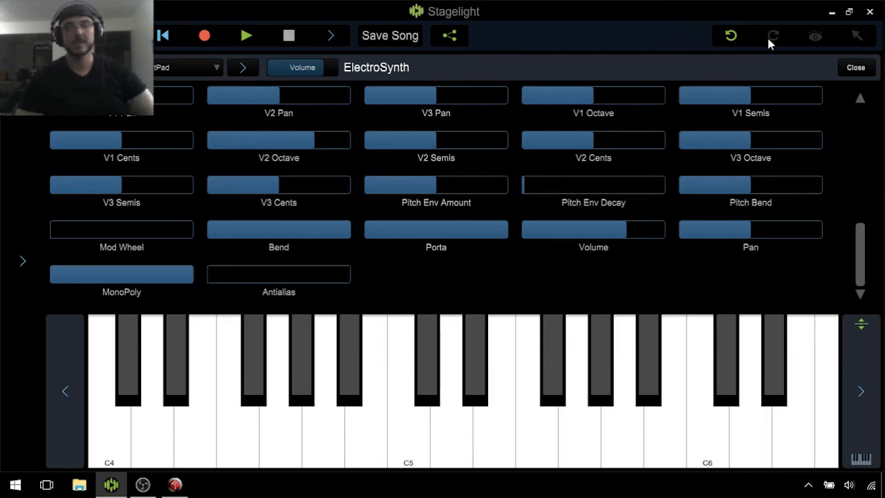
left_click(856, 68)
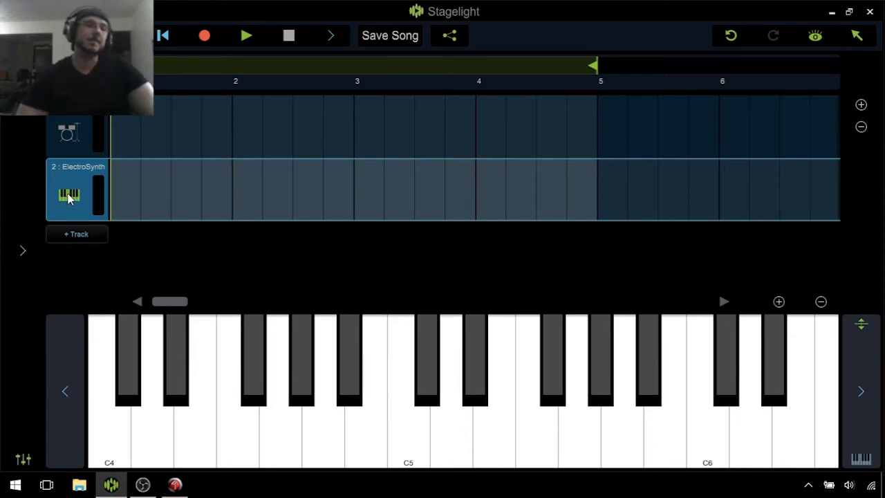
Delete the ElectroSynth and Drums tracks from the song
left_click(23, 252)
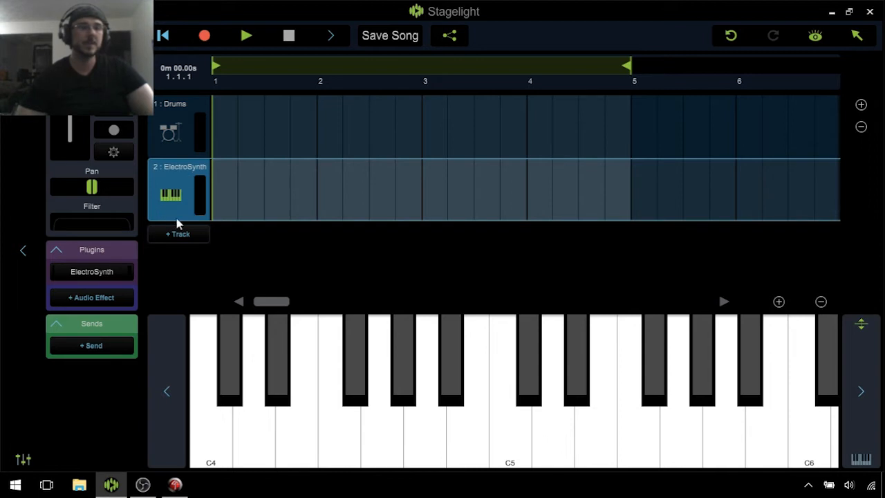
left_click(115, 153)
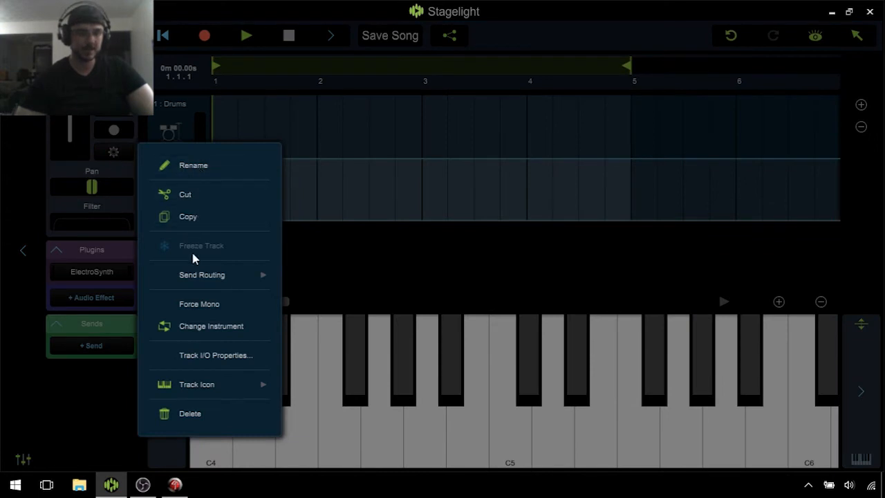
left_click(184, 415)
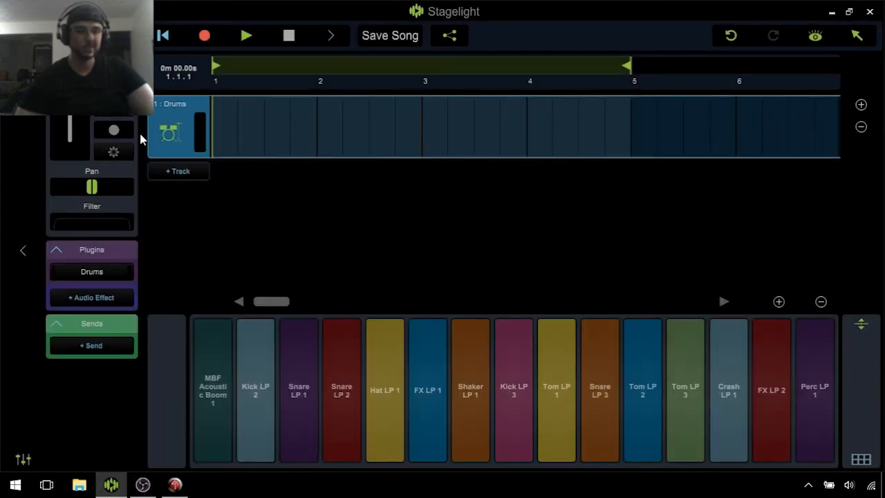
right_click(175, 137)
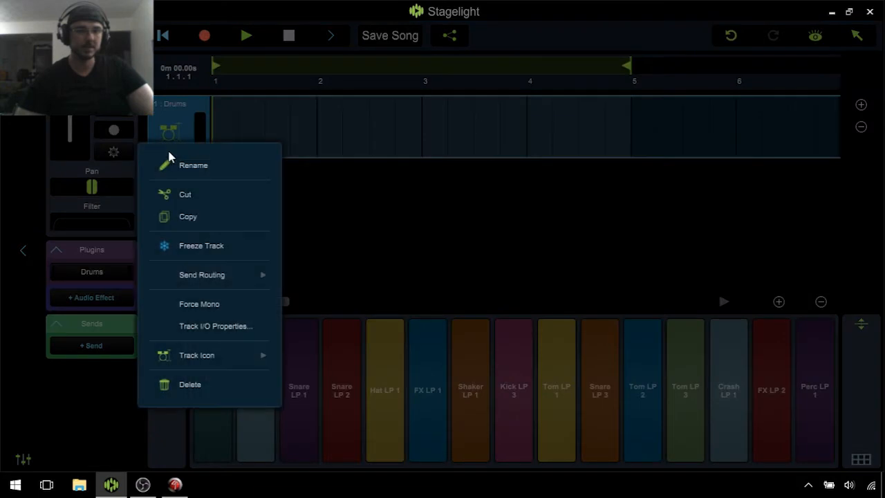
left_click(229, 394)
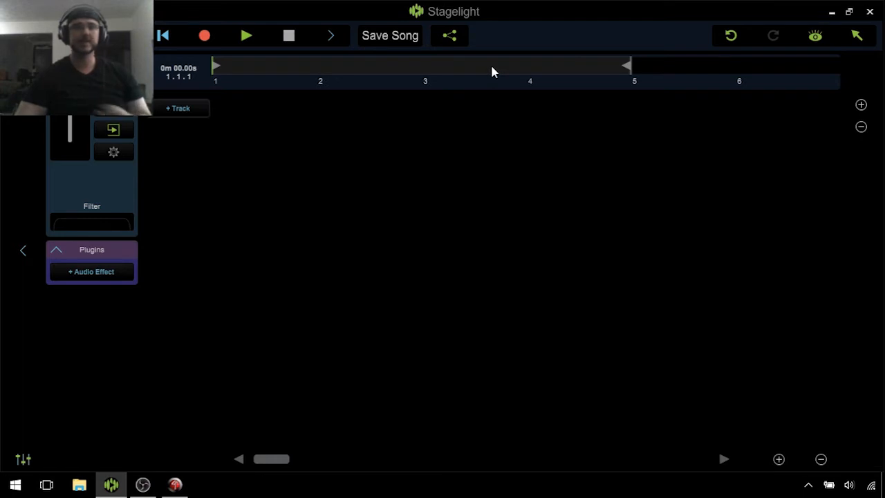
Look over the available editing tools and the additional transport controls
left_click(857, 36)
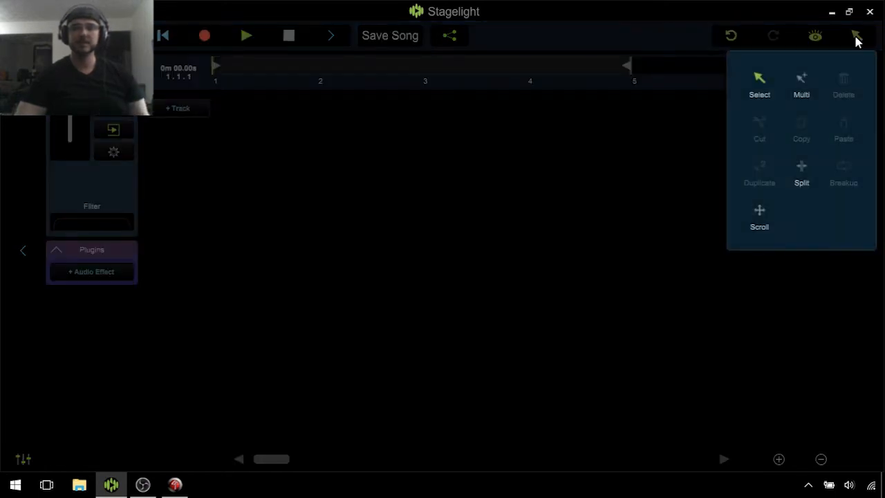
left_click(504, 251)
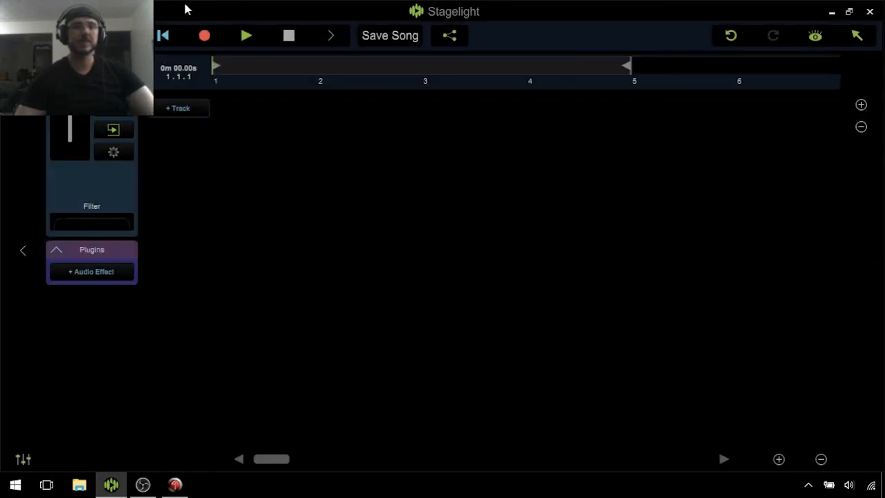
left_click(331, 36)
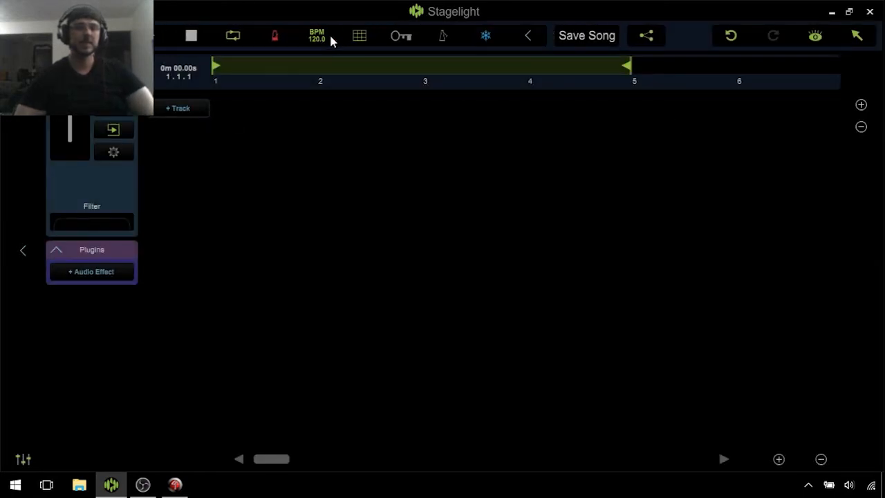
left_click(527, 35)
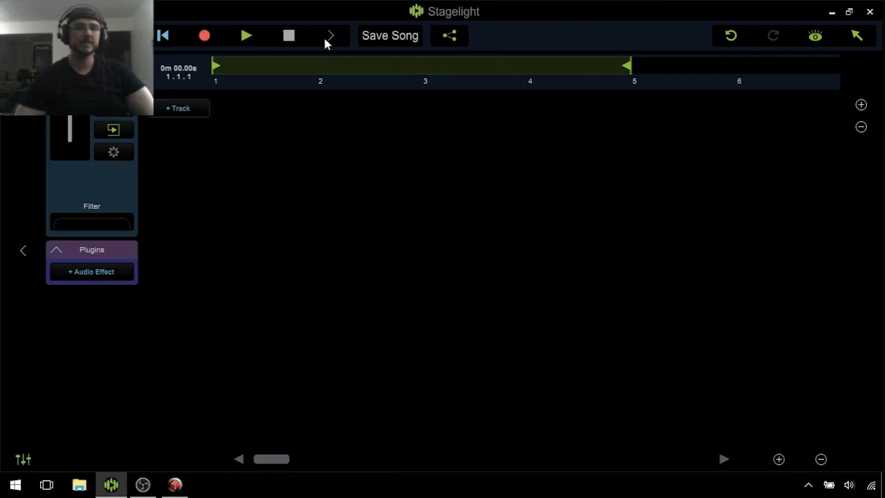
Turn on Key Lock for the song with the key A# and the mode Minor (Natural)
left_click(332, 36)
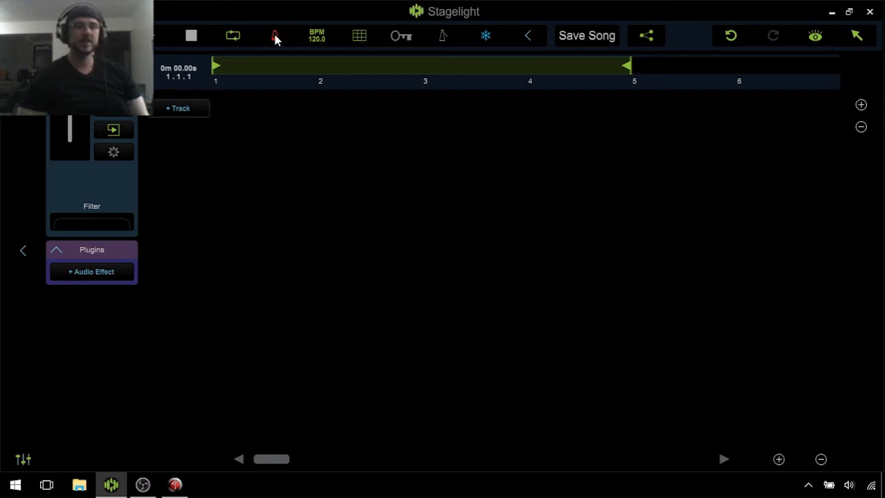
left_click(233, 39)
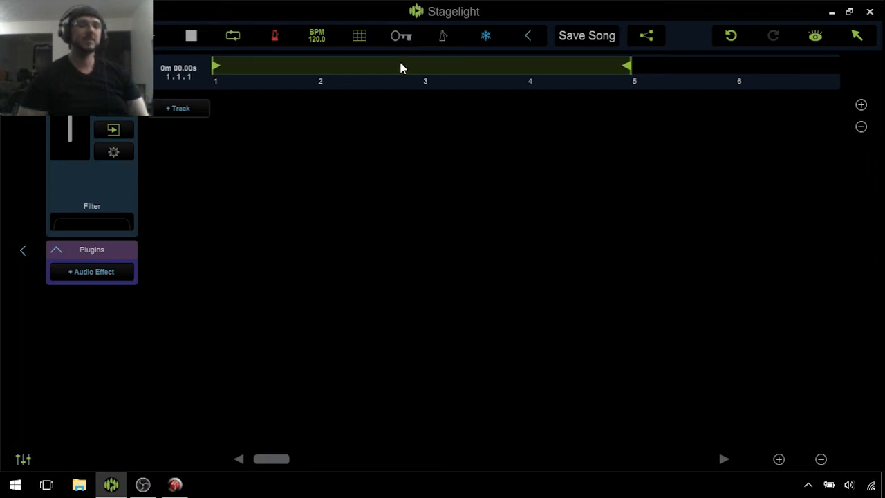
left_click(405, 39)
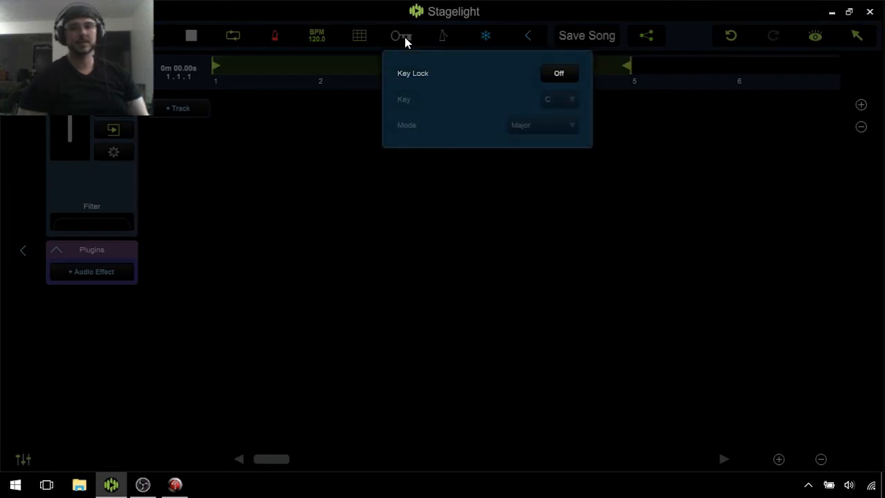
left_click(568, 74)
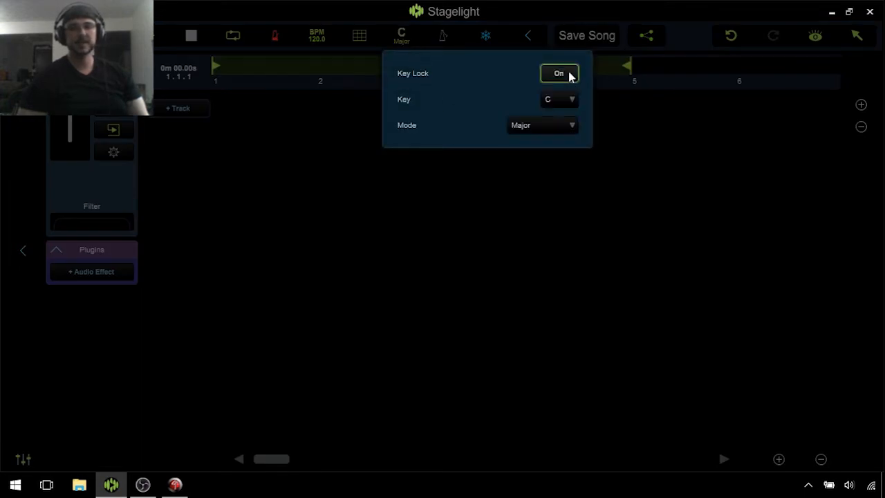
left_click(561, 100)
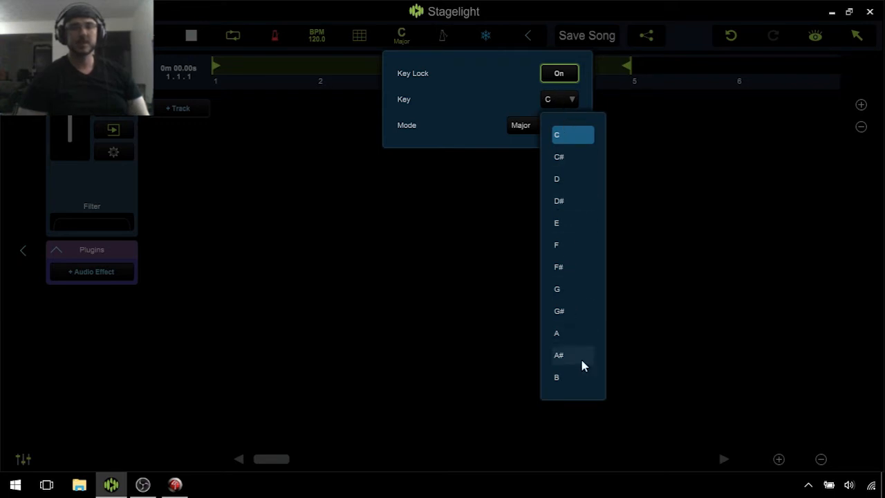
left_click(582, 365)
left_click(564, 123)
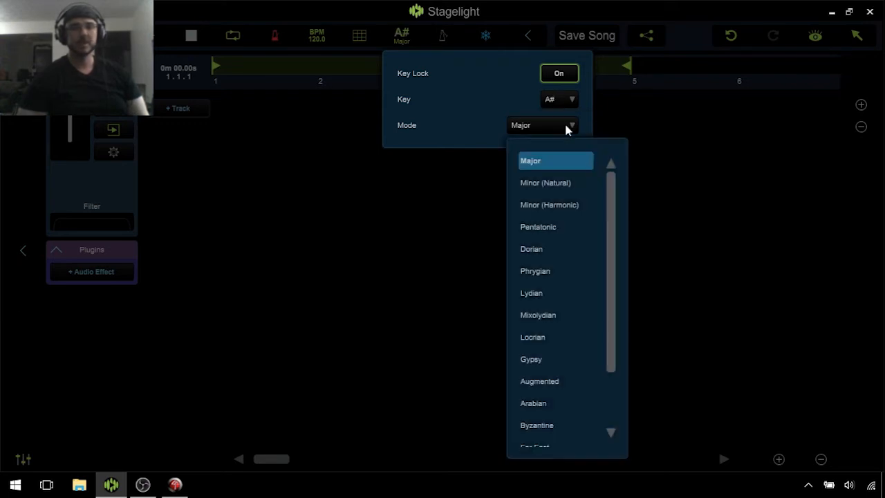
left_click(580, 181)
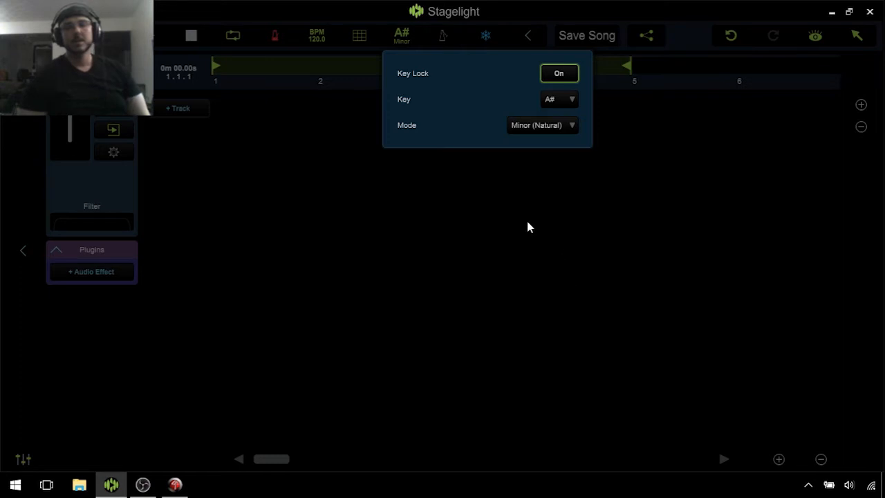
Add an instrument track that uses the ElectroComposer instrument and return to the timeline
left_click(472, 221)
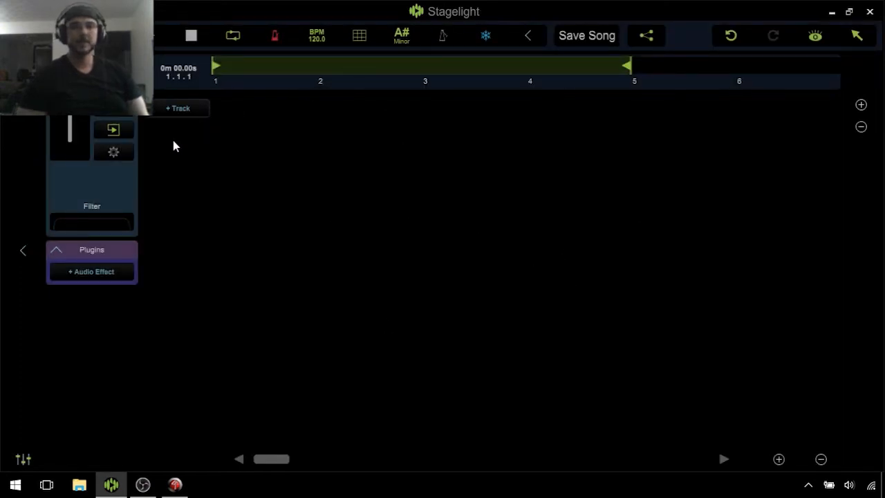
left_click(195, 116)
left_click(220, 197)
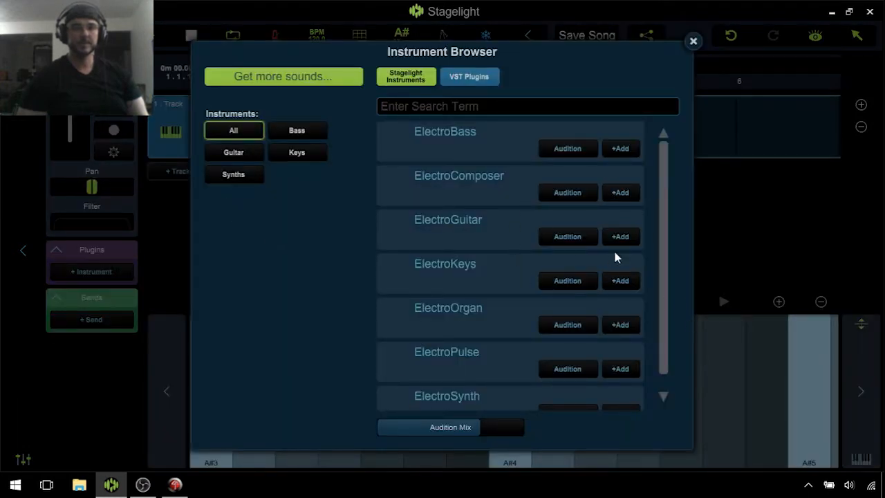
left_click(620, 192)
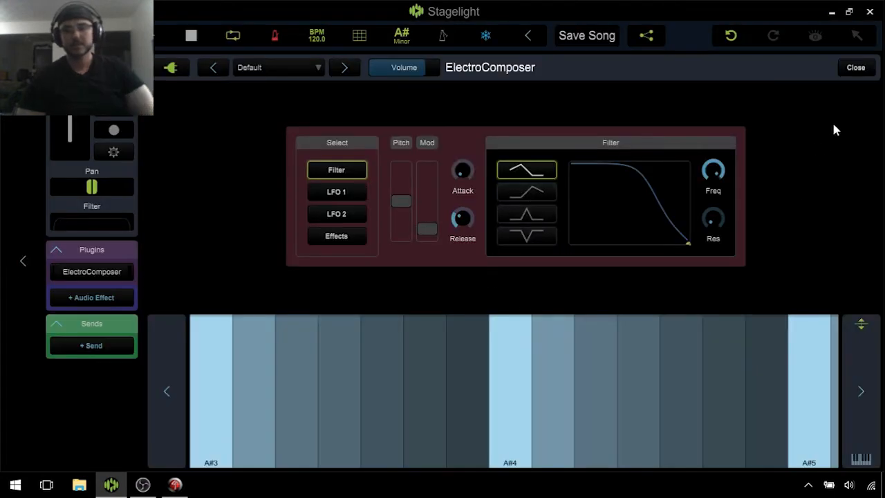
left_click(861, 67)
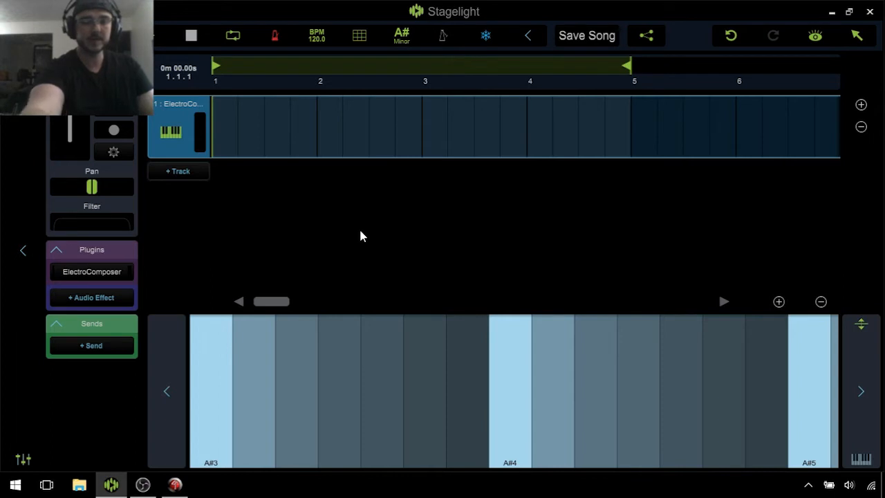
Play the locked scale upward on the on-screen keyboard, one note at a time from A#3 to A#4
left_click(212, 419)
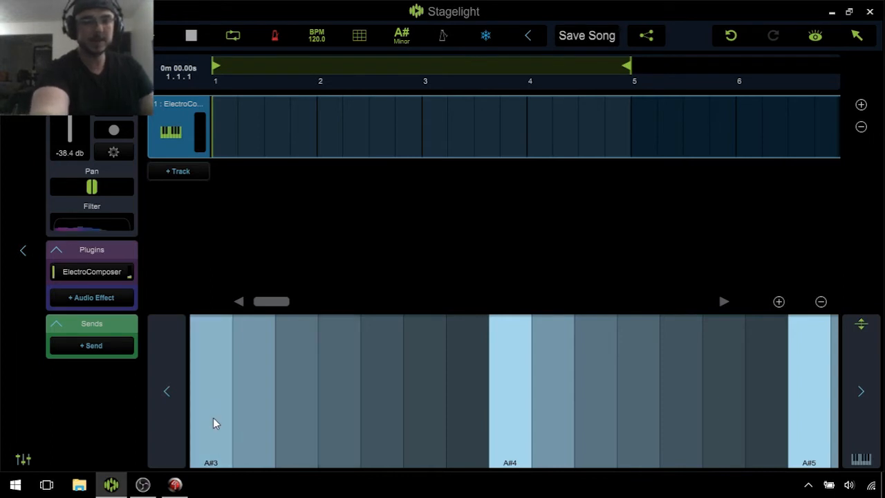
left_click(251, 438)
left_click(294, 431)
left_click(340, 432)
left_click(381, 433)
left_click(430, 426)
left_click(468, 425)
left_click(504, 435)
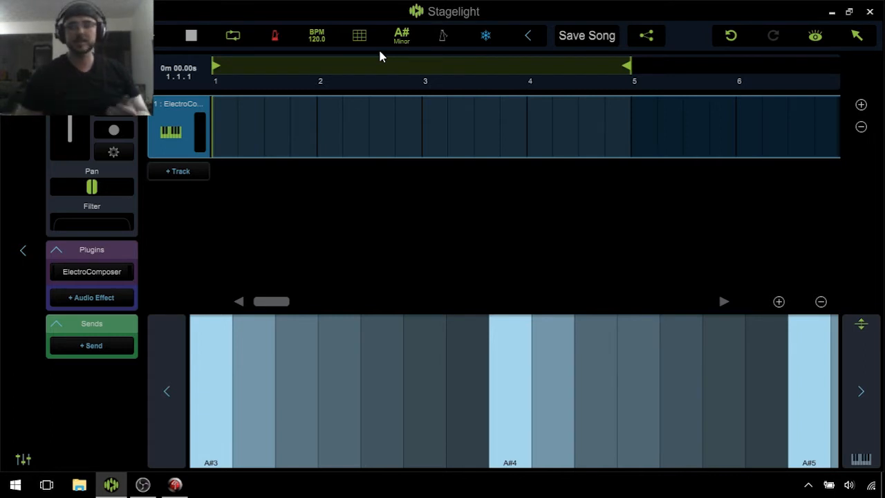
Compare the keyboard with Key Lock off and back on, and glide across the locked keys from A#3 to A#5
left_click(402, 38)
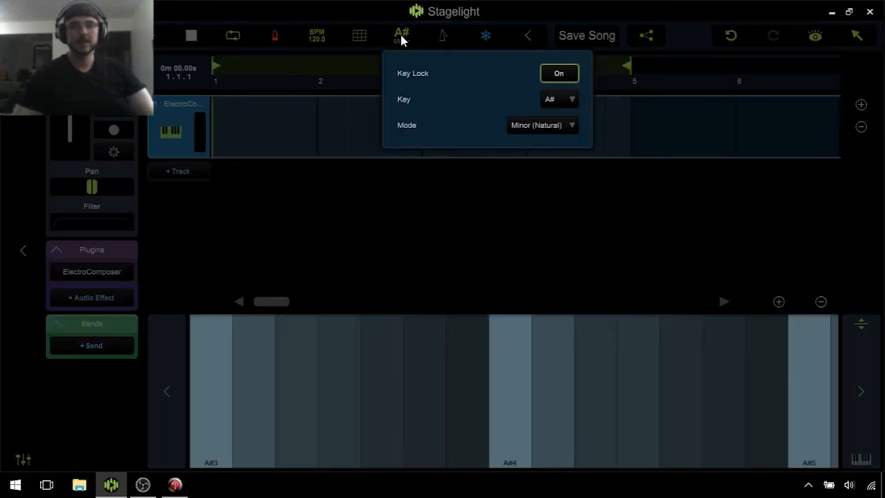
left_click(518, 130)
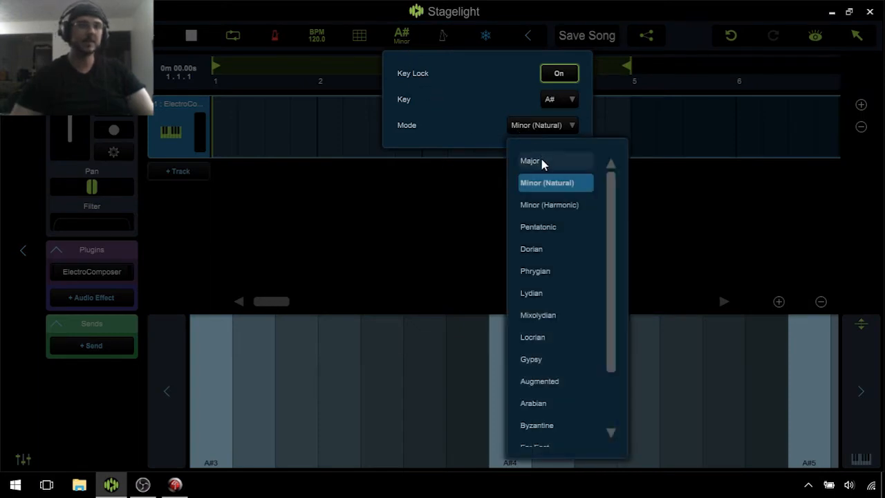
left_click(451, 72)
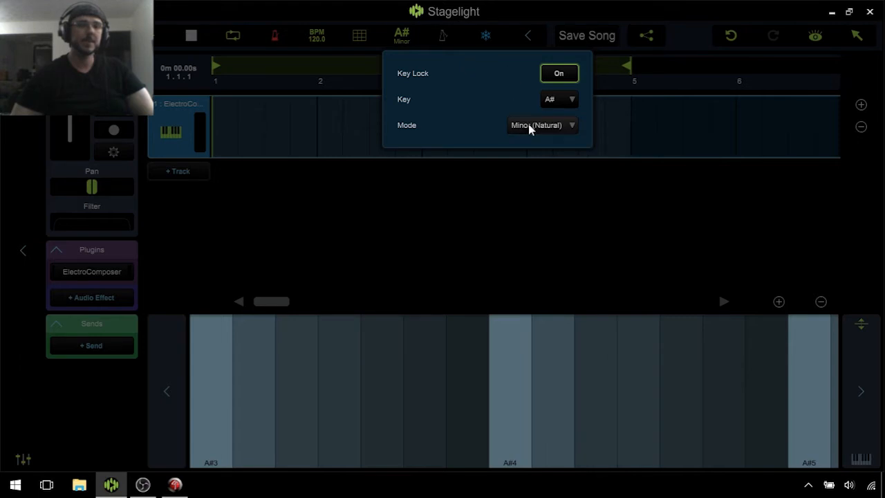
left_click(559, 74)
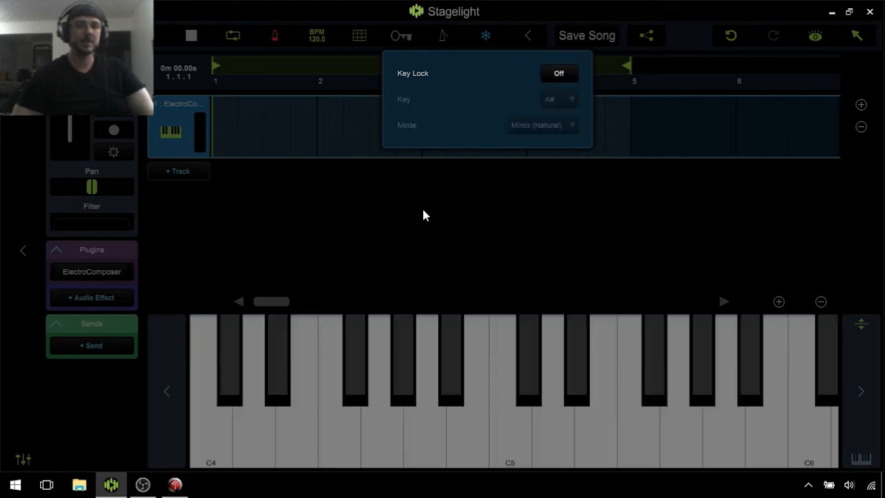
left_click(563, 73)
left_click(533, 237)
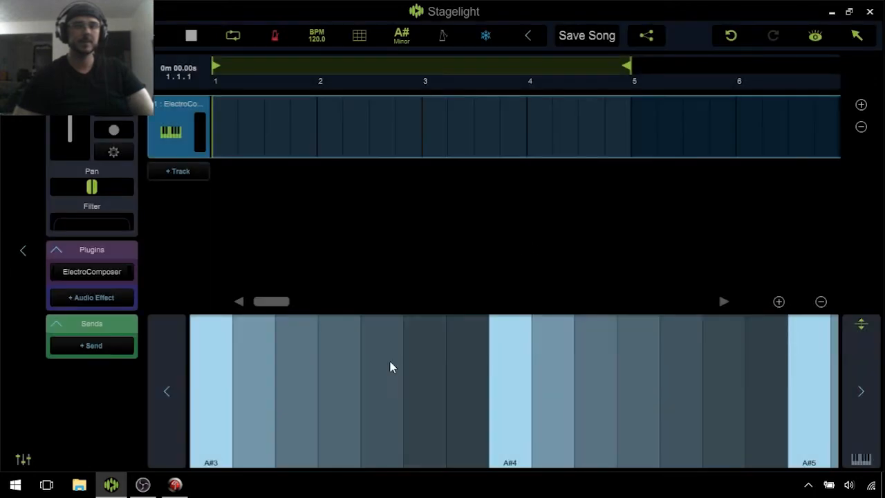
left_click_drag(202, 434, 516, 434)
mouse_move(224, 423)
left_mouse_down()
mouse_move(371, 419)
mouse_move(510, 401)
mouse_move(767, 420)
mouse_move(808, 408)
left_mouse_up()
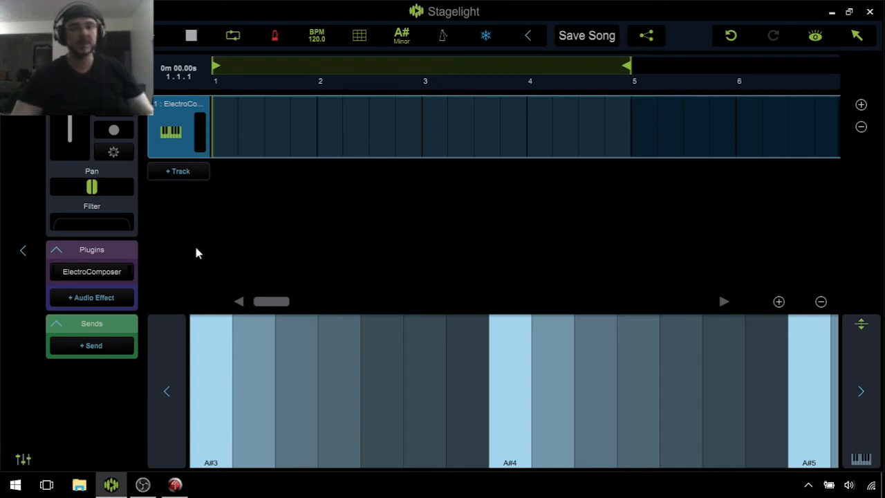
Delete the ElectroComposer track from the song
right_click(170, 132)
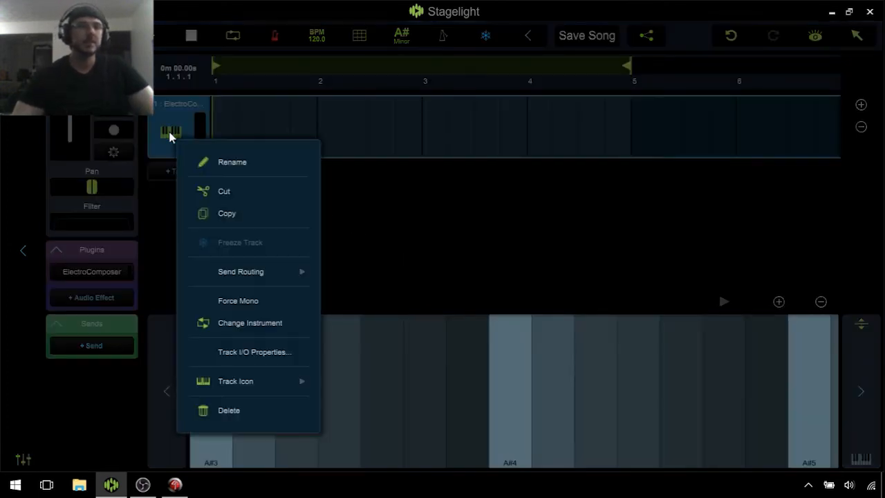
left_click(467, 234)
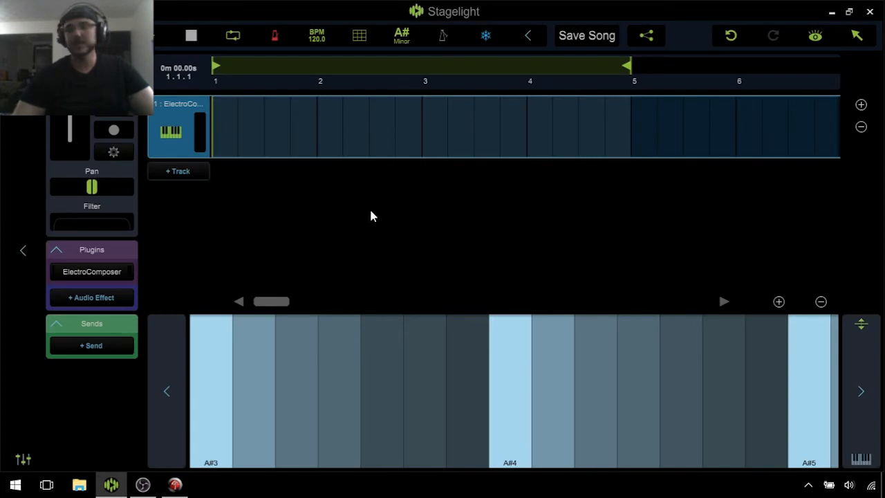
right_click(175, 135)
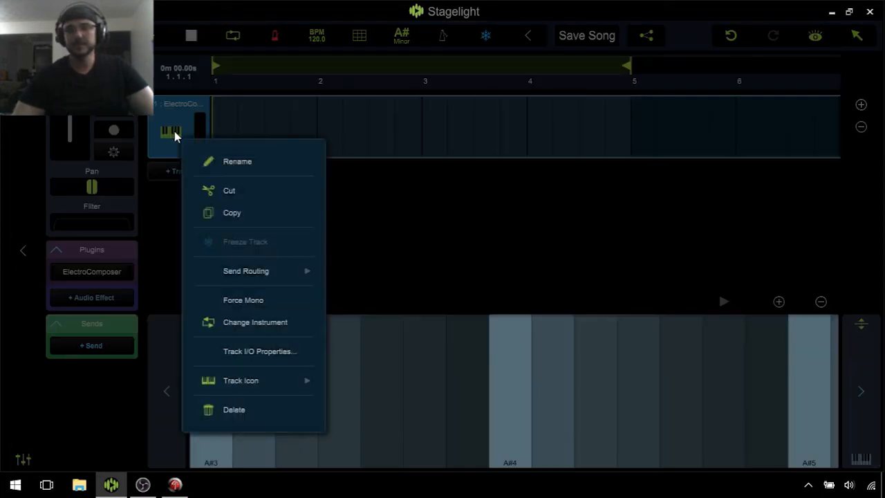
left_click(252, 414)
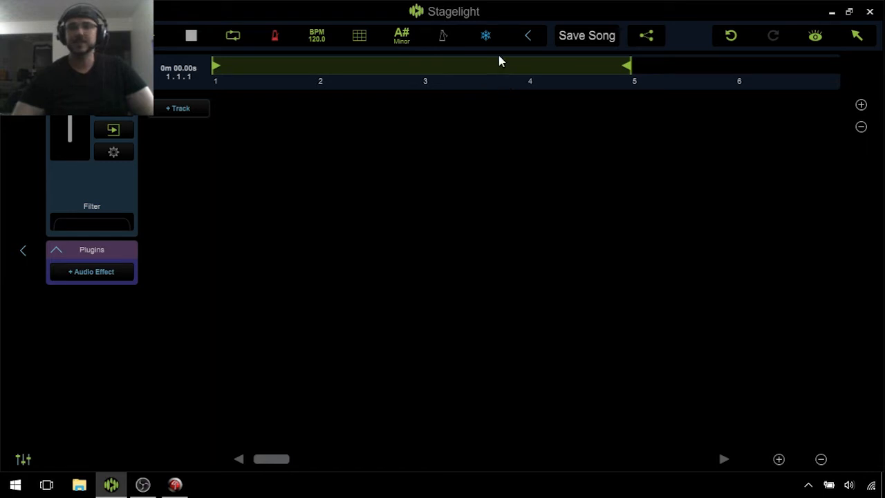
Turn off Key Lock for the song
left_click(401, 39)
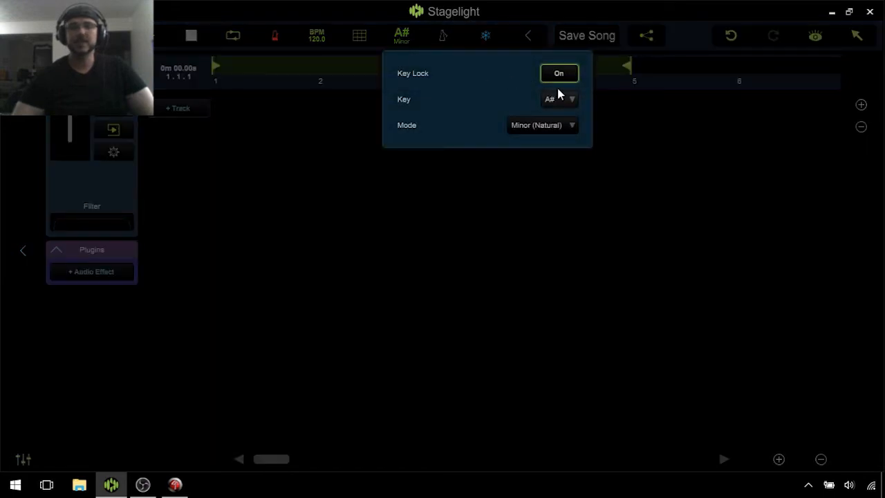
left_click(563, 76)
left_click(532, 329)
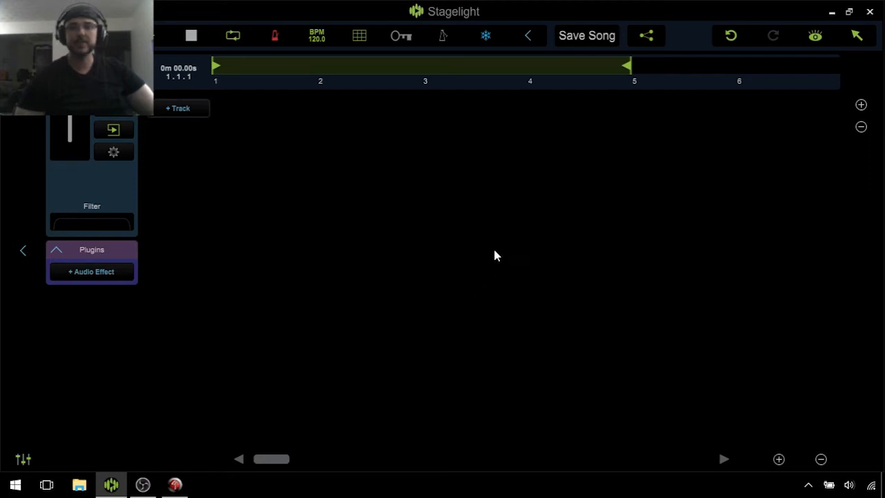
Set the song tempo to 112 BPM and close the tempo settings
left_click(318, 36)
double_click(374, 156)
left_click(419, 158)
left_click(468, 182)
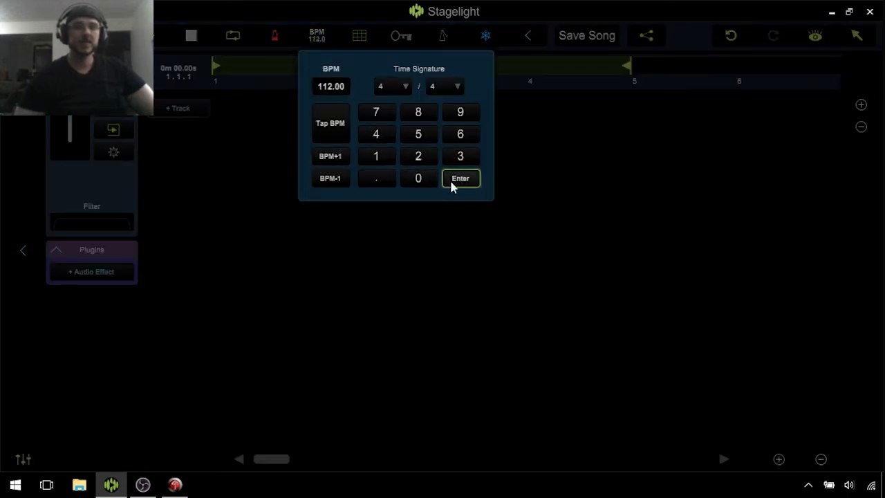
left_click(504, 144)
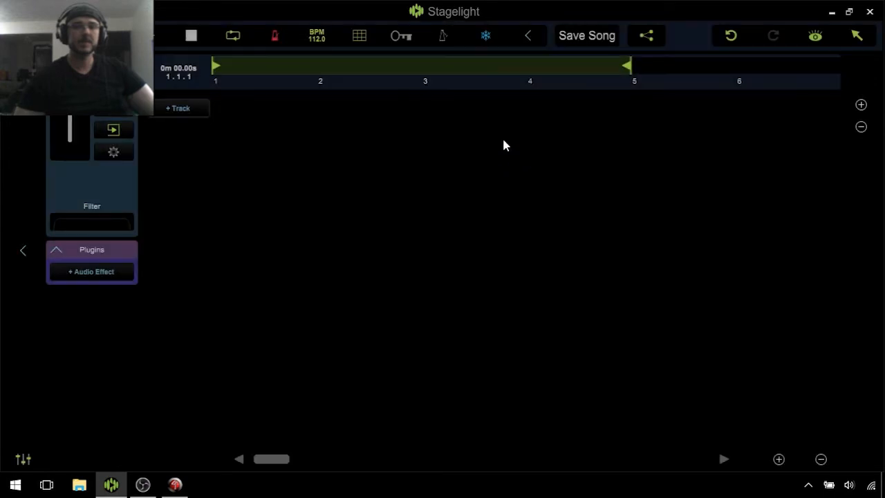
Set the song tempo by tapping a beat of about 138 BPM
left_click(318, 38)
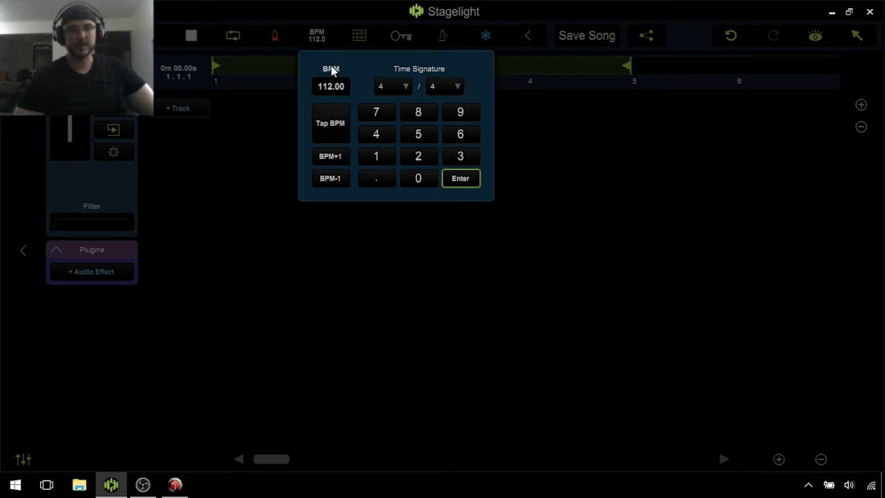
left_click(331, 131)
left_click(331, 131)
left_click(331, 132)
left_click(331, 132)
left_click(331, 131)
left_click(332, 132)
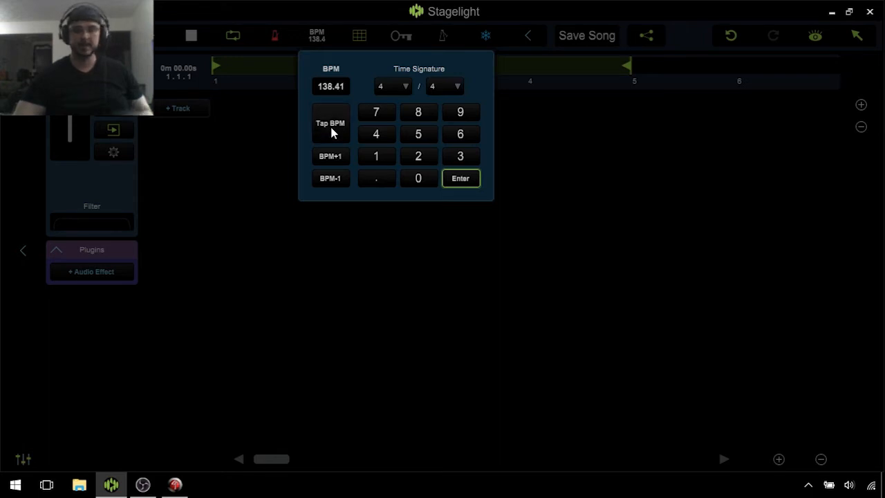
Round the tapped song tempo to exactly 138 BPM
left_click(379, 158)
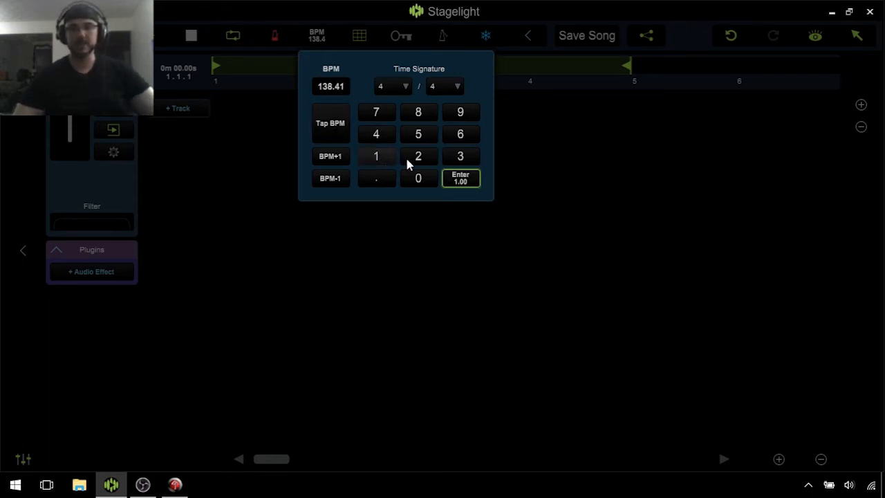
left_click(459, 160)
left_click(419, 112)
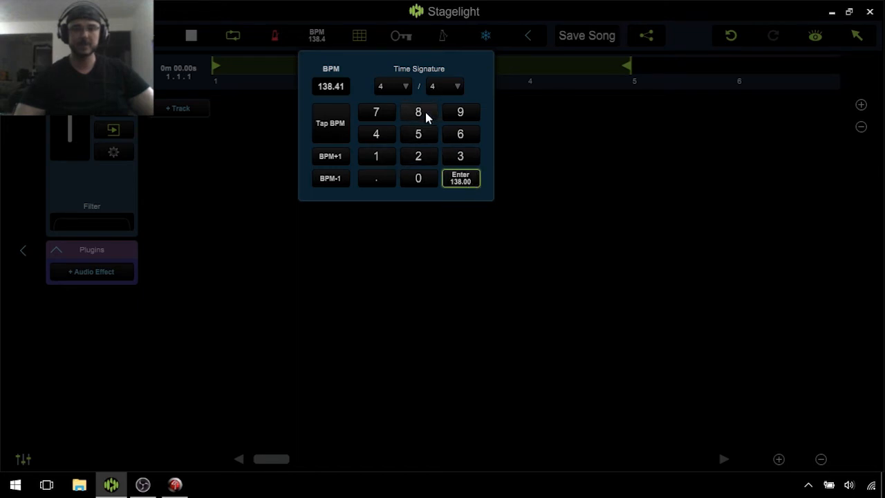
left_click(470, 187)
left_click(376, 158)
left_click(461, 162)
left_click(418, 114)
left_click(467, 177)
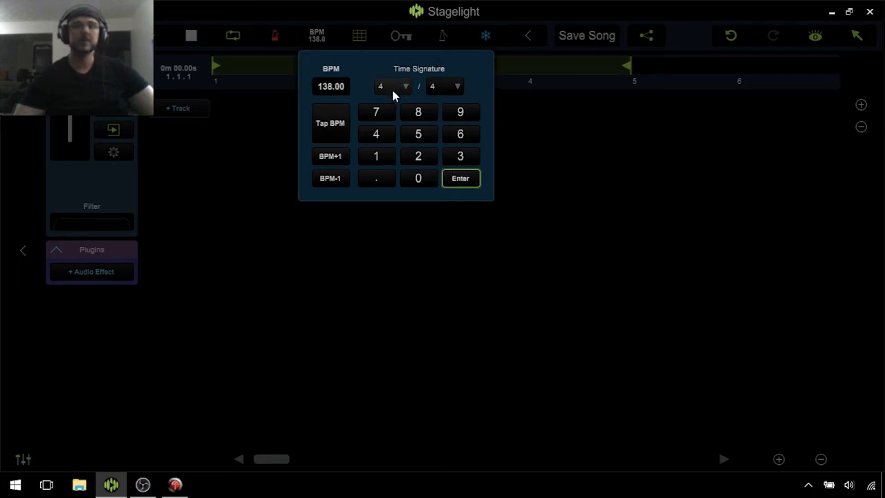
Look over the time signature's beat options and try nudging the tempo up and down by 1 BPM
left_click(397, 89)
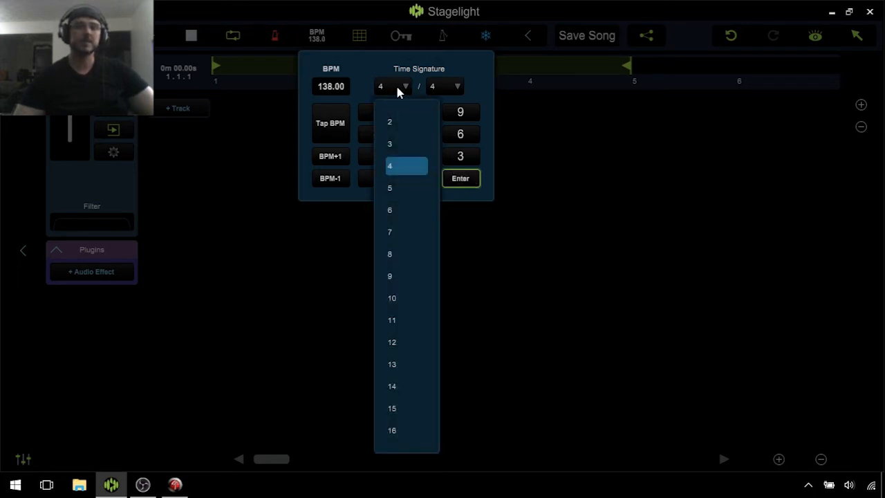
left_click(397, 90)
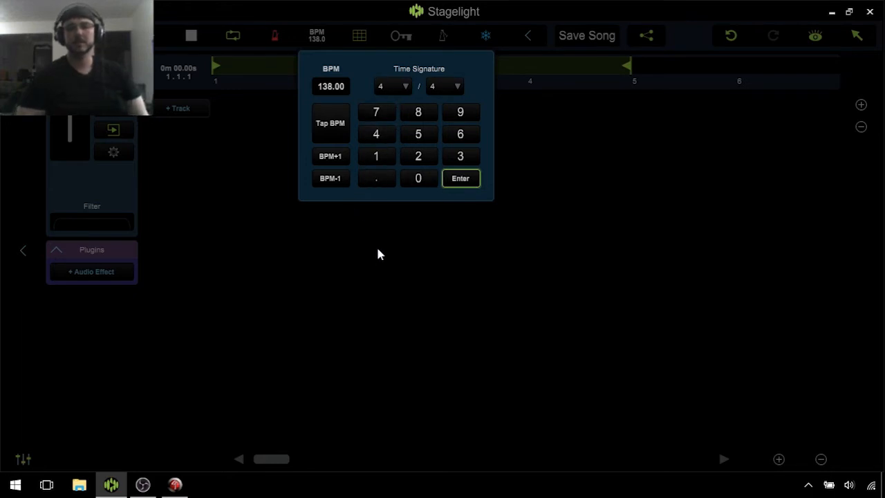
left_click(338, 157)
left_click(339, 181)
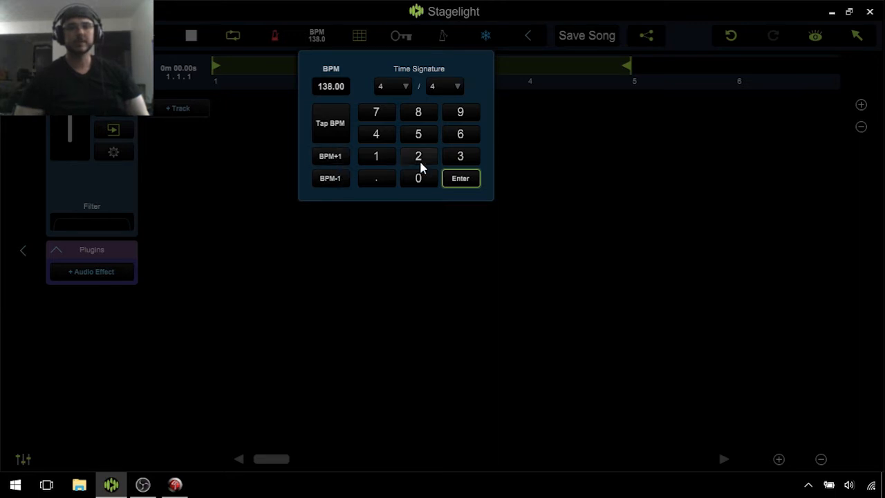
left_click(343, 176)
left_click(341, 159)
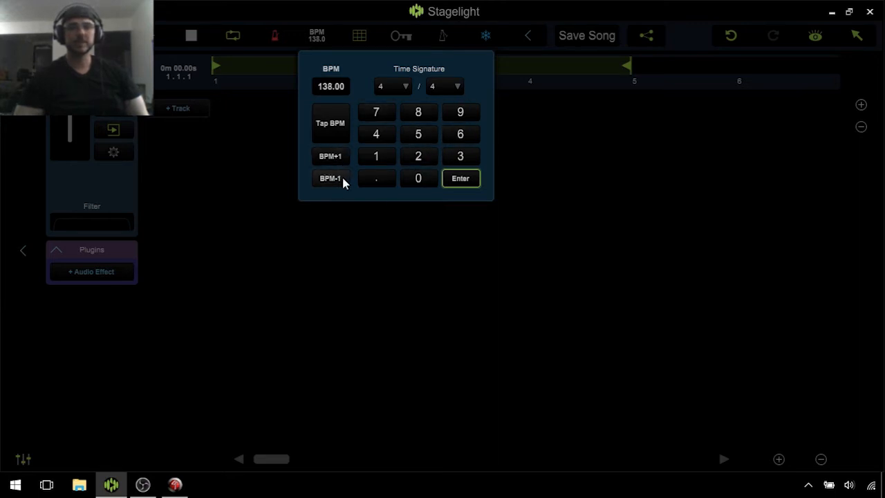
Return the song tempo to 112 BPM and close the tempo settings
left_click(375, 158)
left_click(375, 158)
left_click(418, 156)
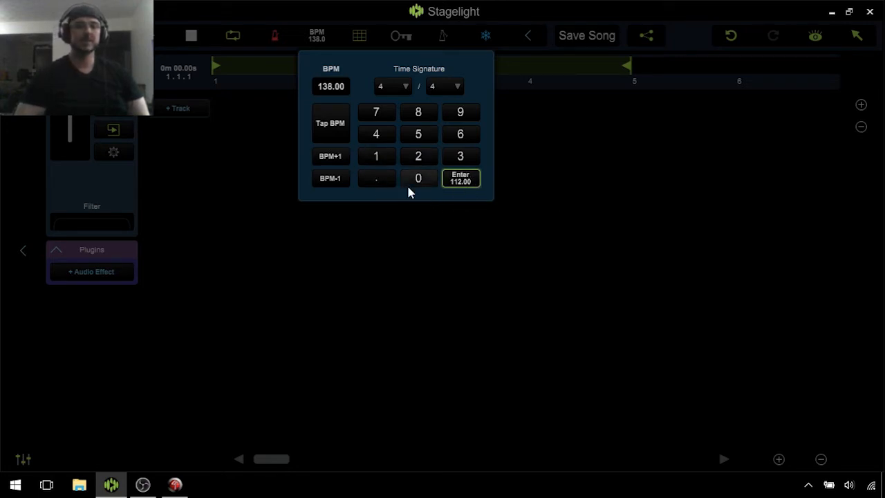
left_click(453, 184)
left_click(382, 154)
left_click(382, 154)
left_click(414, 156)
left_click(456, 182)
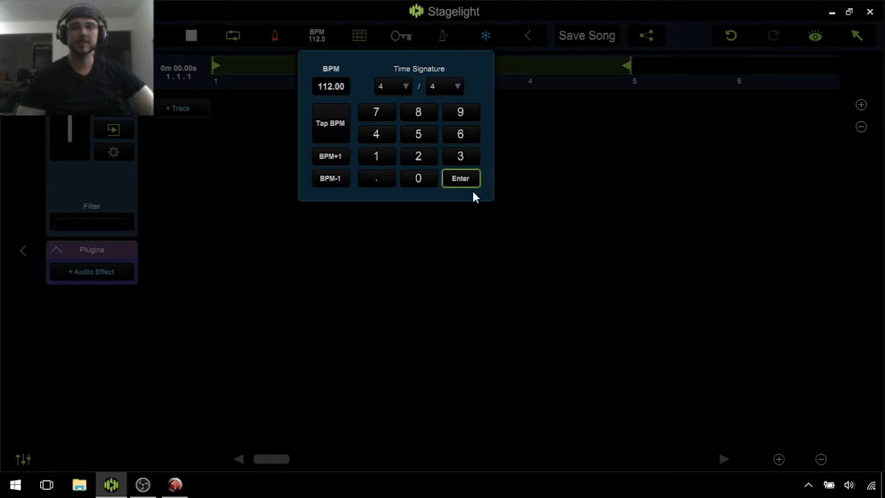
left_click(670, 205)
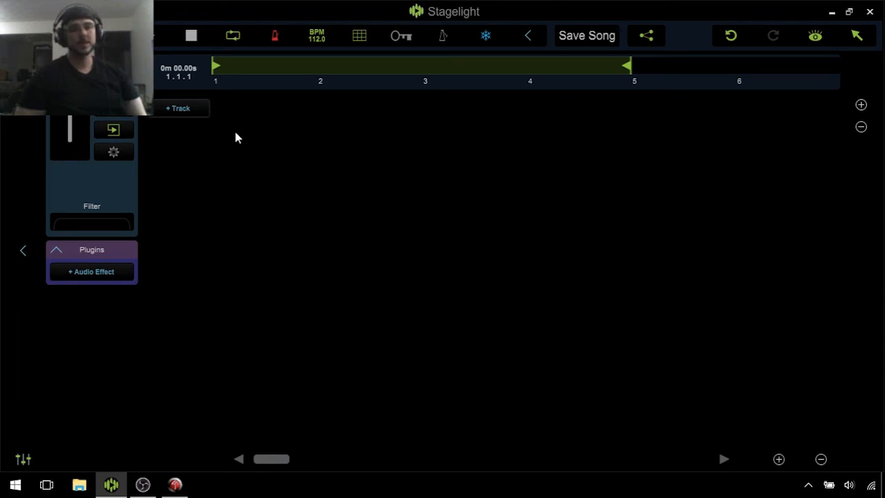
Add an audio track and open the Loop Browser from its empty timeline
left_click(178, 109)
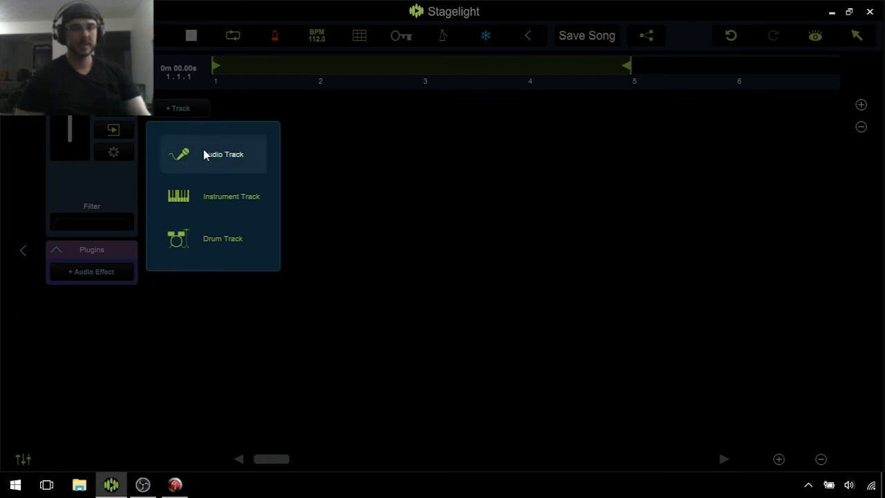
left_click(215, 167)
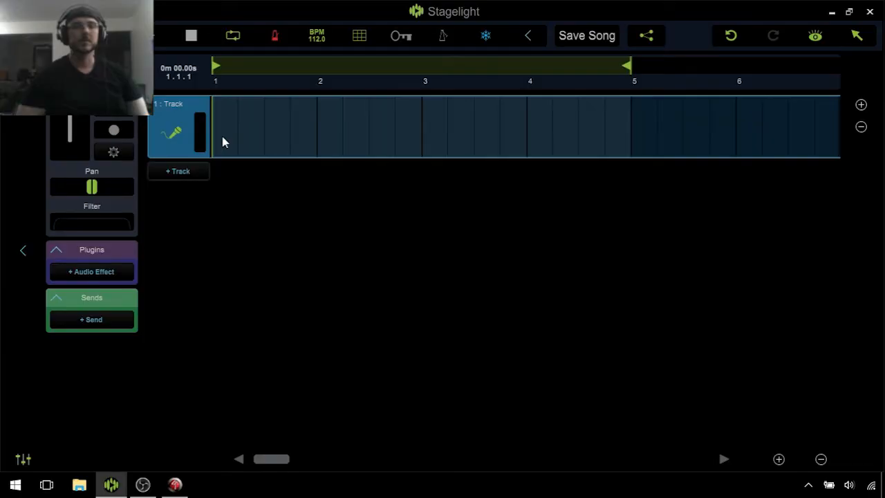
left_click(221, 132)
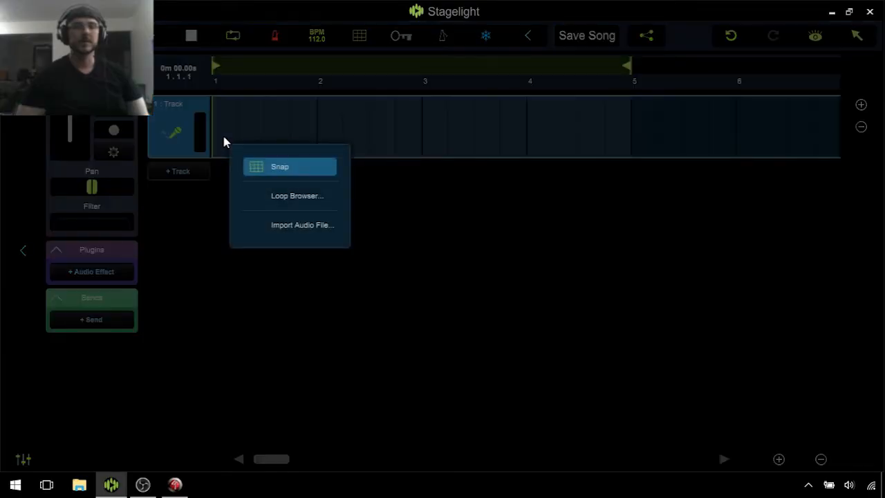
left_click(263, 196)
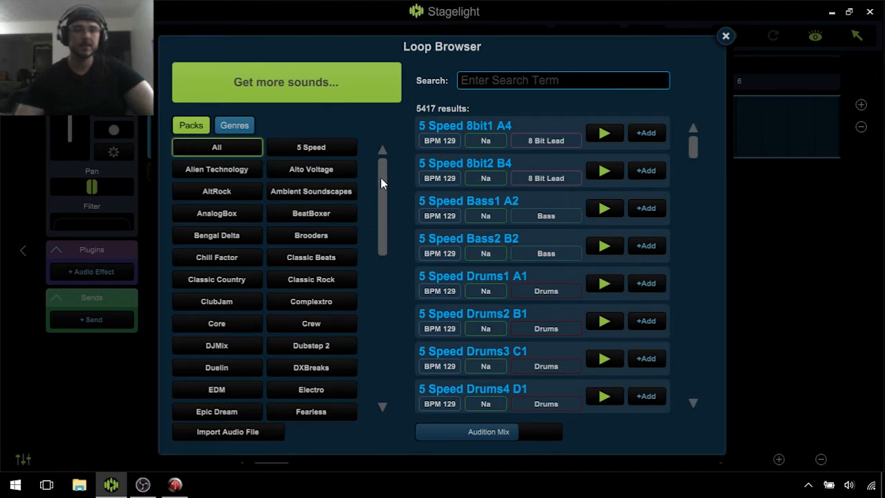
Look through the full lists of loop packs and genres, ending back on the packs
left_click_drag(384, 181, 375, 352)
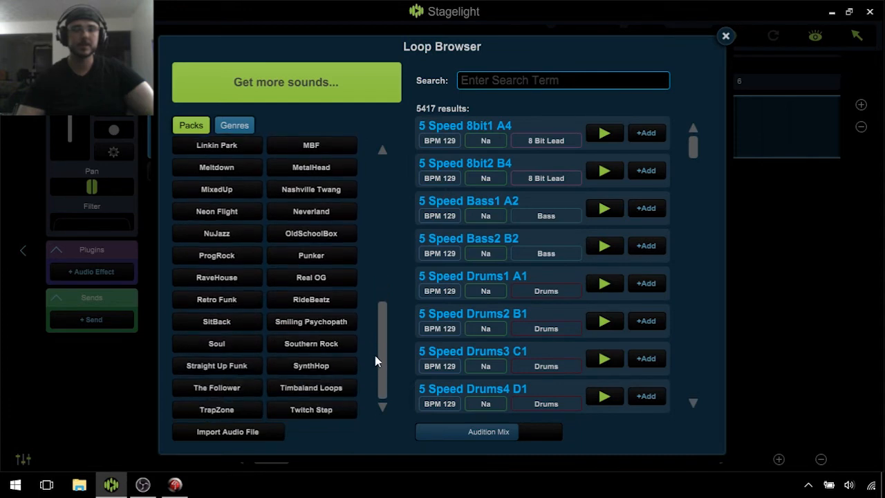
left_click_drag(378, 311, 395, 131)
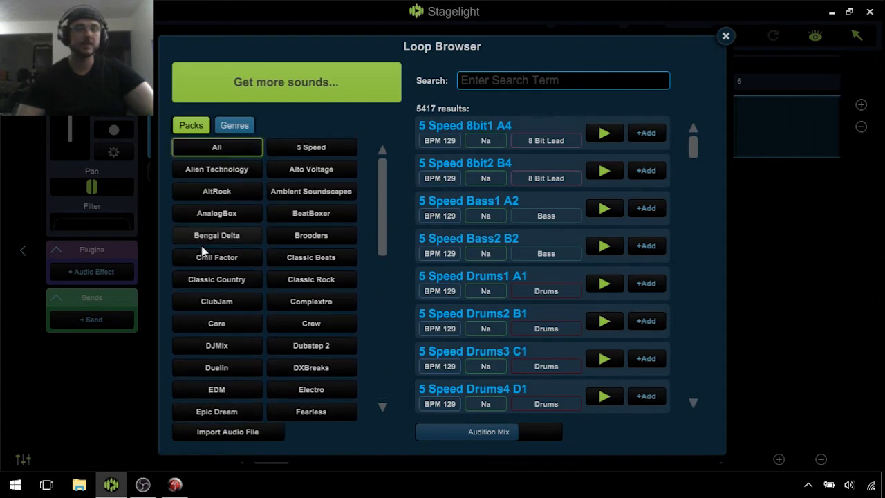
left_click(244, 128)
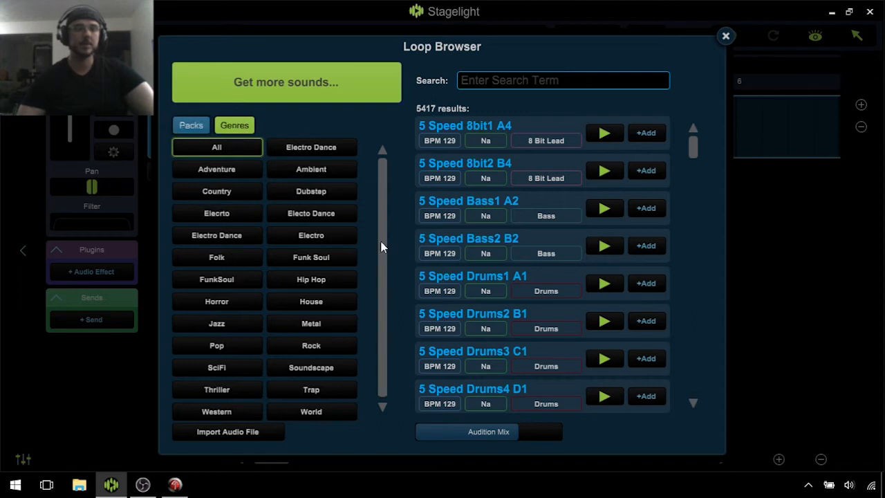
left_click_drag(381, 228, 381, 256)
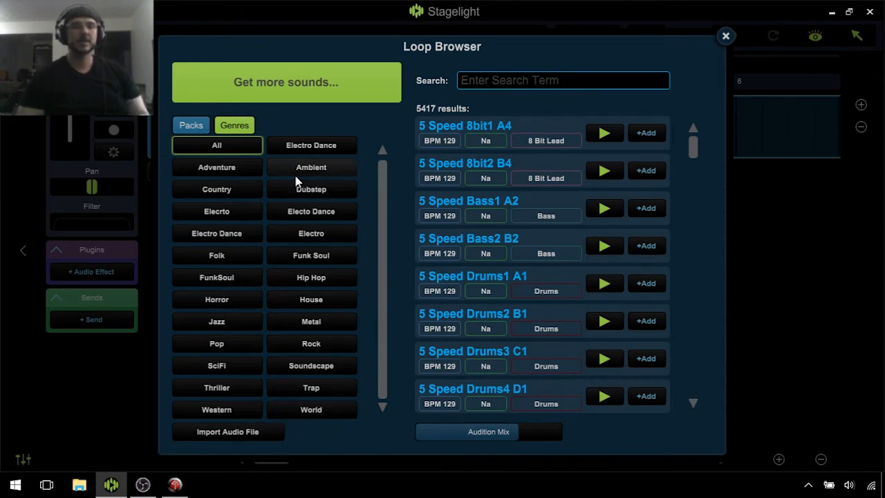
left_click(192, 127)
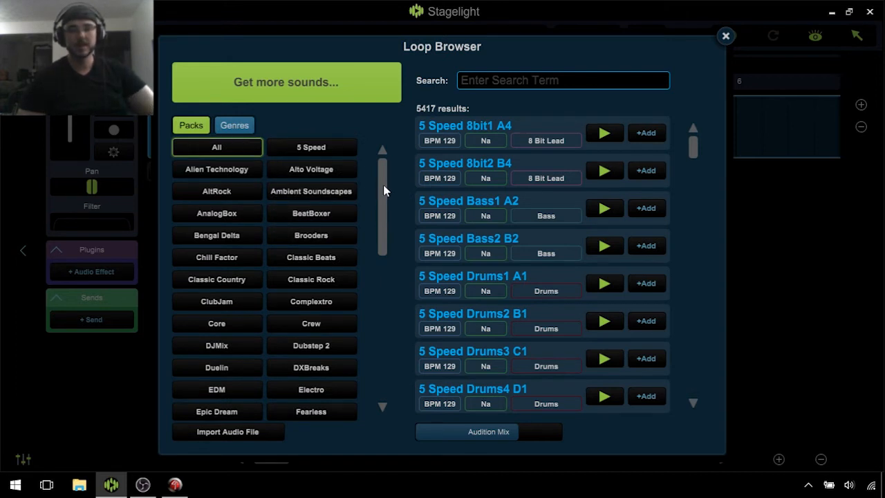
left_click_drag(385, 192, 395, 351)
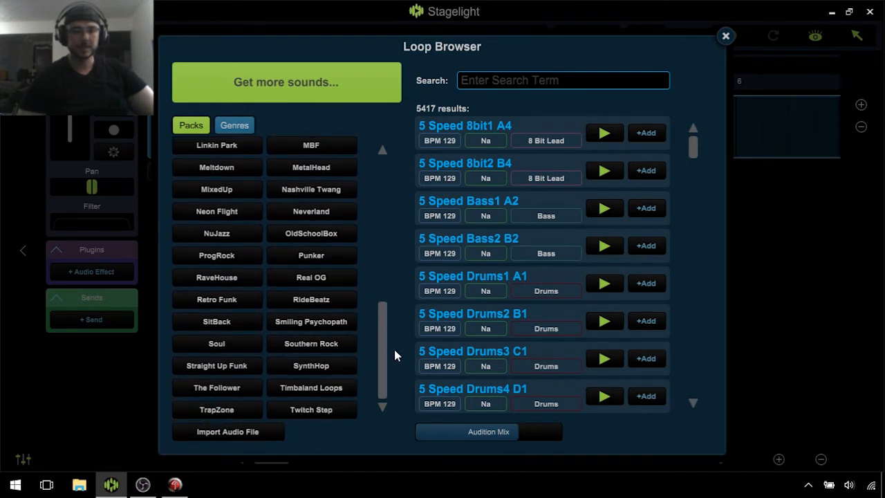
View the Timbaland Loops pack, try searching the TrapZone pack for "bass", and clear the search
left_click(336, 394)
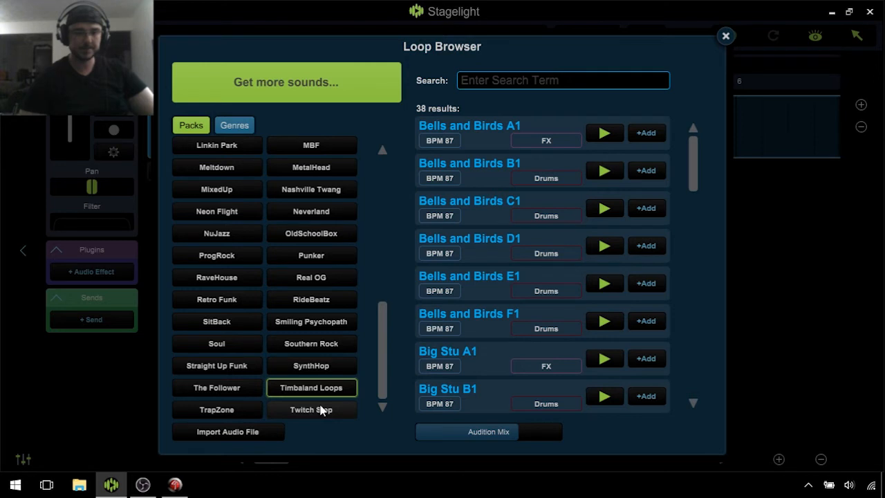
left_click(236, 412)
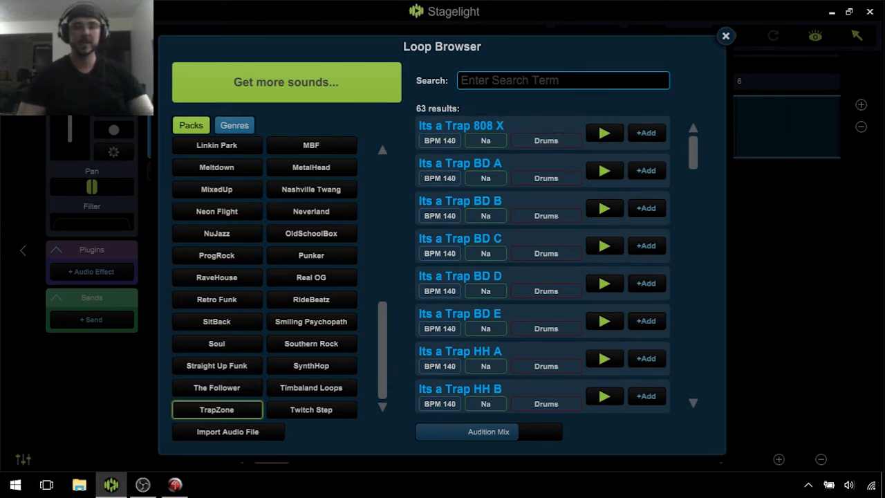
left_click(563, 81)
type("bass")
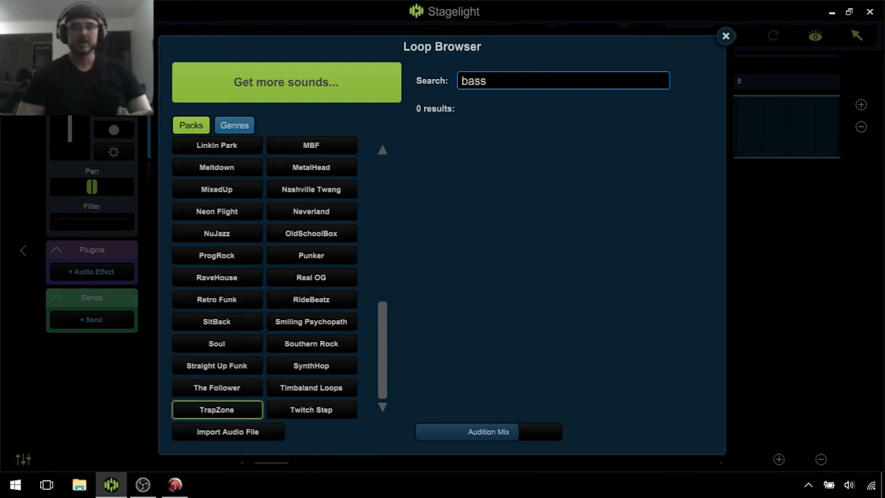
key("ctrl+a")
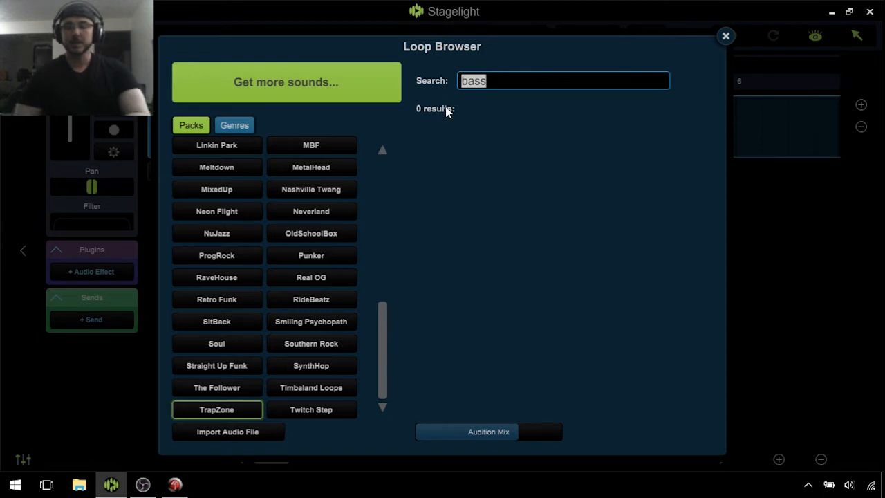
key("BackSpace")
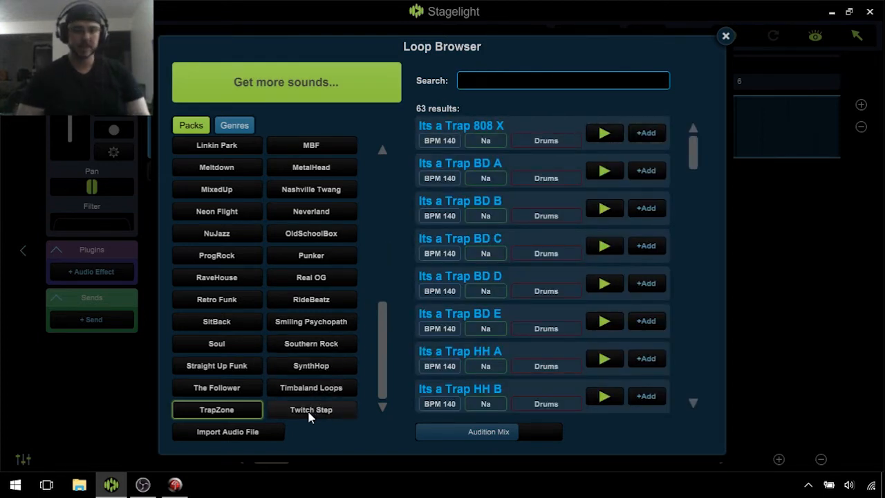
Search The Follower pack for "bass" loops and look over the results
left_click(235, 395)
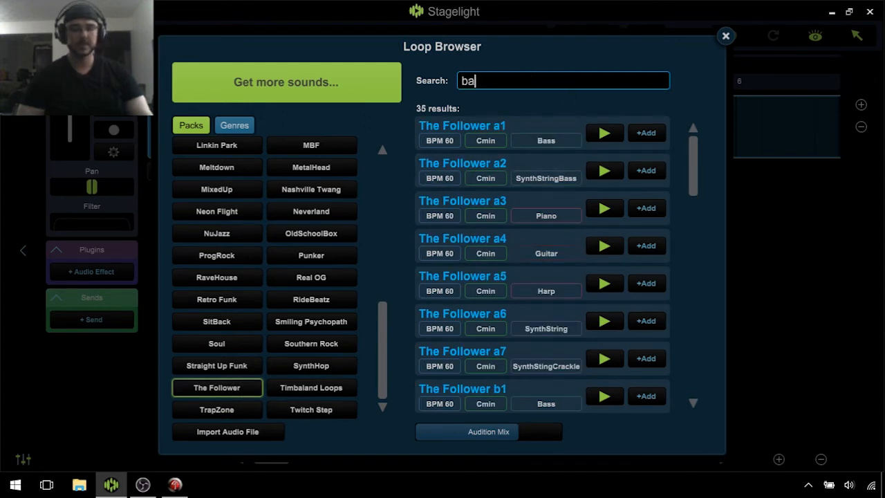
type("ss")
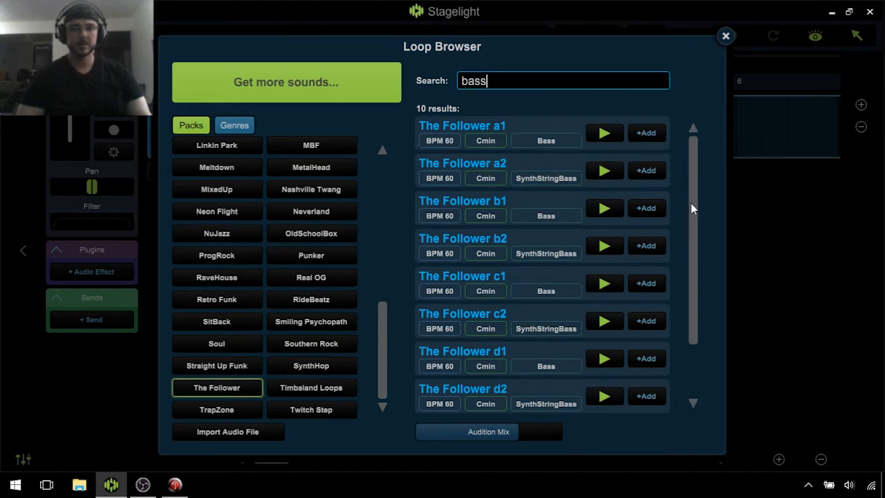
left_click_drag(691, 204, 704, 163)
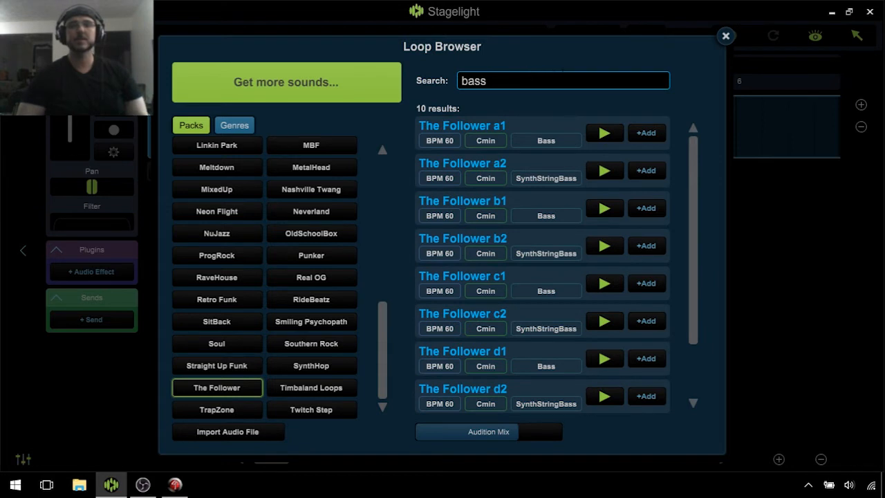
Search The Follower pack by key with "min" and look through the matching loops
double_click(483, 81)
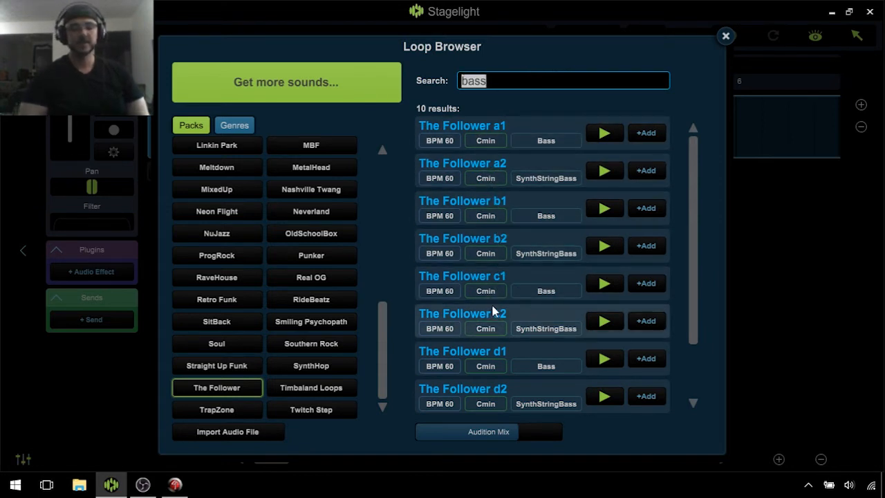
type("min")
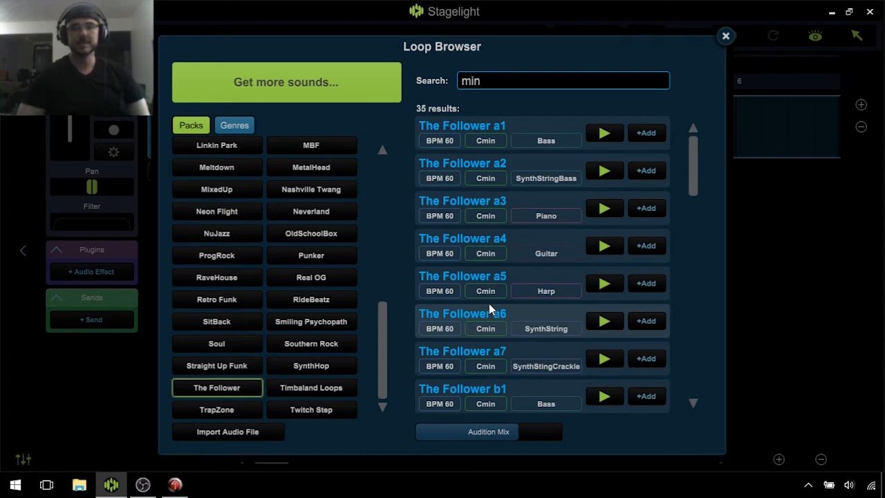
scroll(580, 370, "down", 3)
scroll(581, 370, "down", 1)
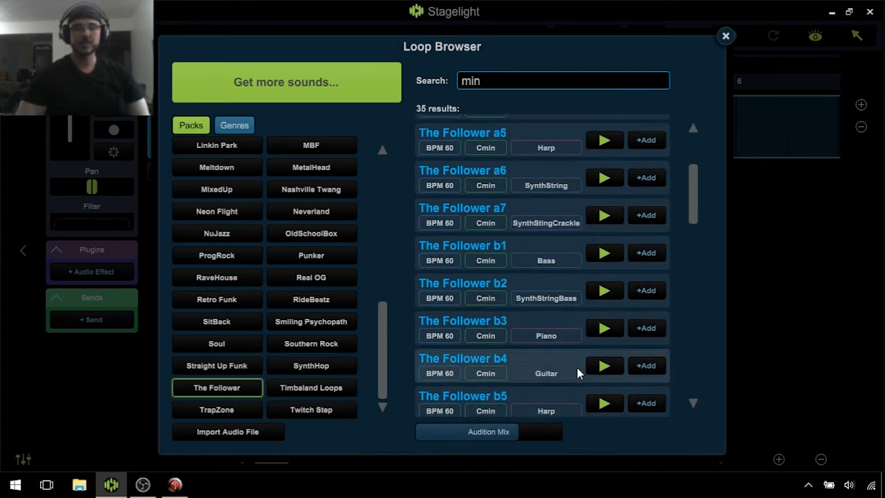
Replace the search term with "g", look through The Follower loops, and clear the search
key("BackSpace")
key("BackSpace")
key("BackSpace")
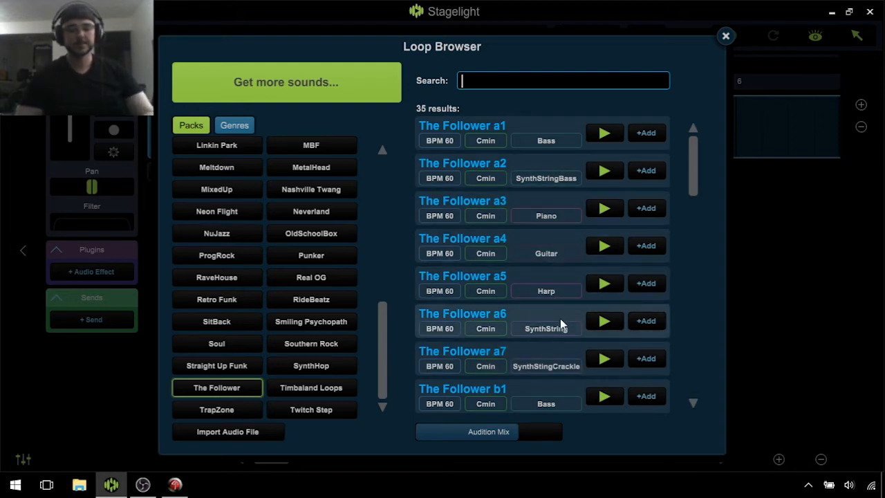
type("g")
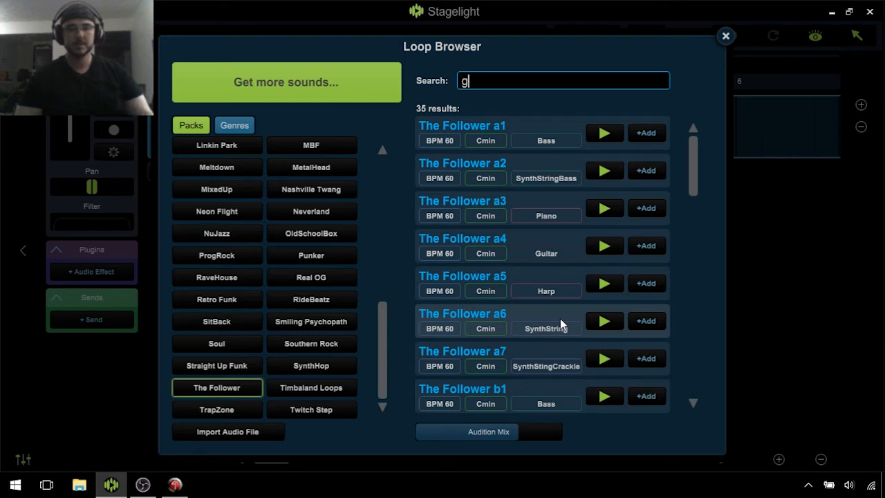
scroll(539, 350, "down", 3)
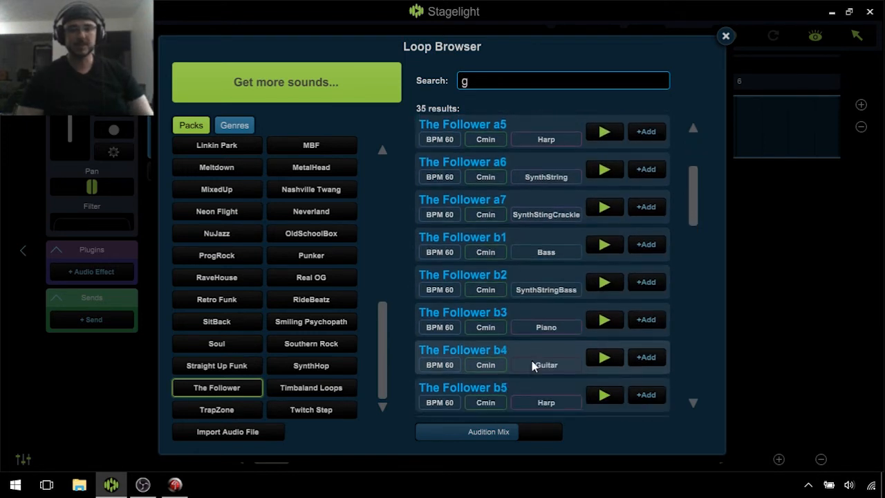
scroll(488, 350, "down", 2)
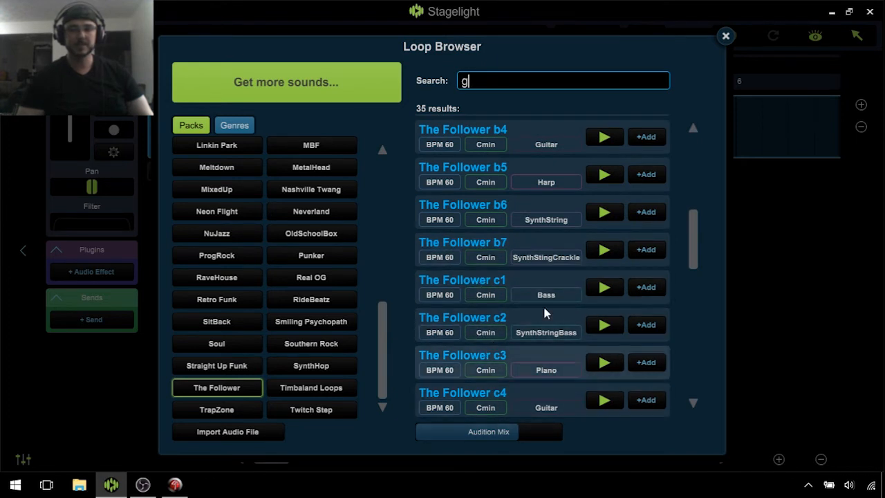
key("BackSpace")
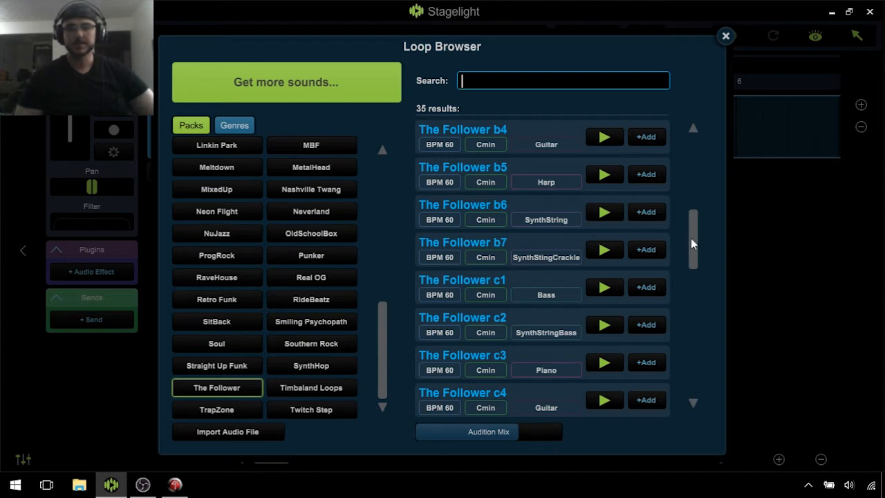
left_click_drag(693, 239, 691, 130)
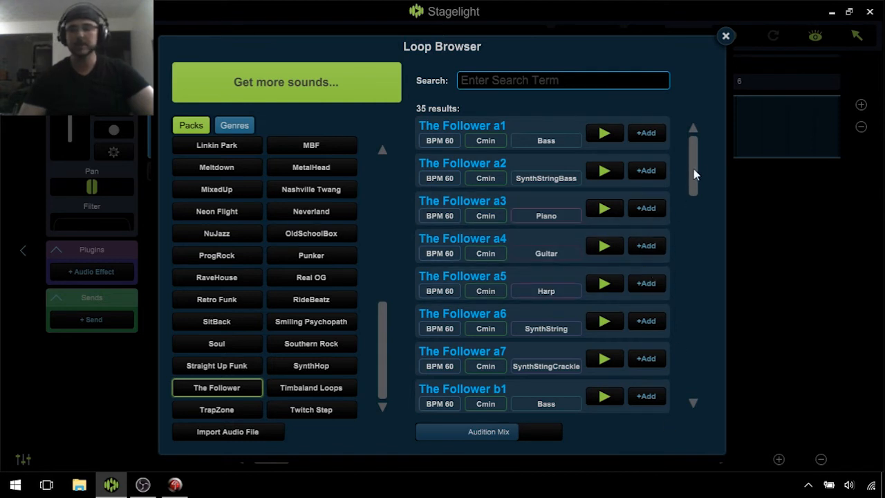
Audition the Bells and Birds C1, Big Stu C1 and Im Not a Machine C1 loops from the Timbaland Loops pack
left_click(311, 387)
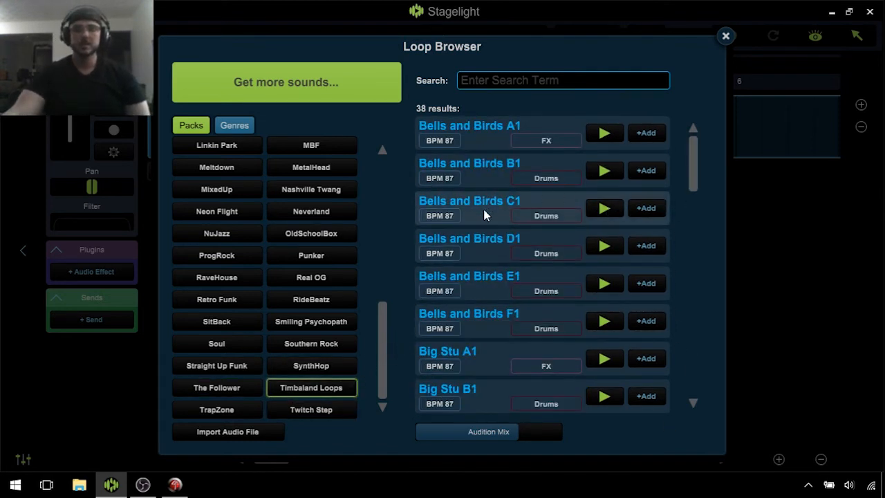
left_click(603, 209)
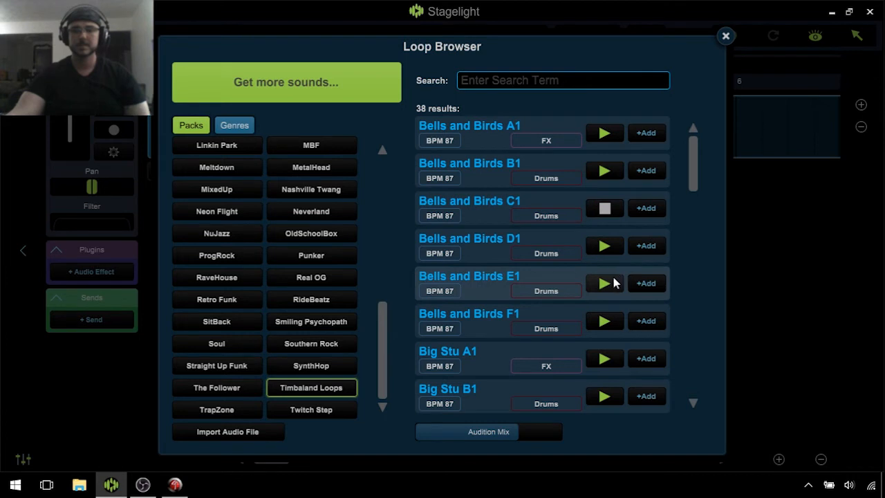
scroll(604, 307, "down", 1)
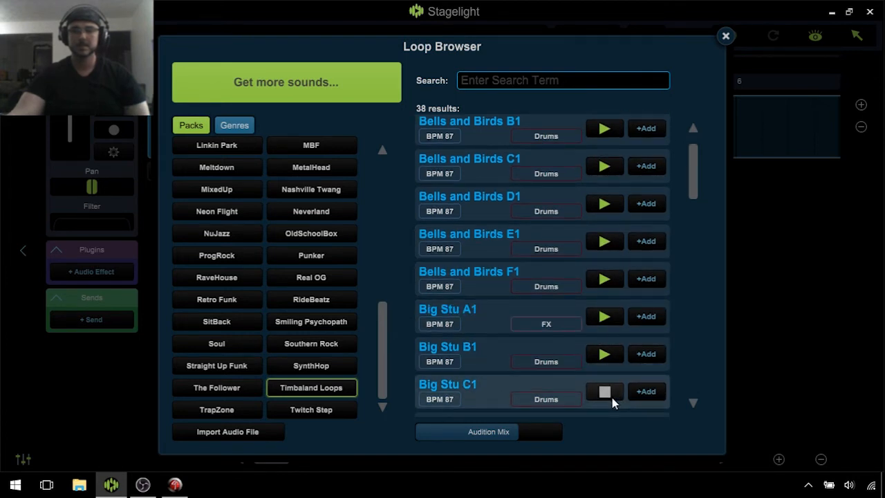
scroll(612, 398, "down", 1)
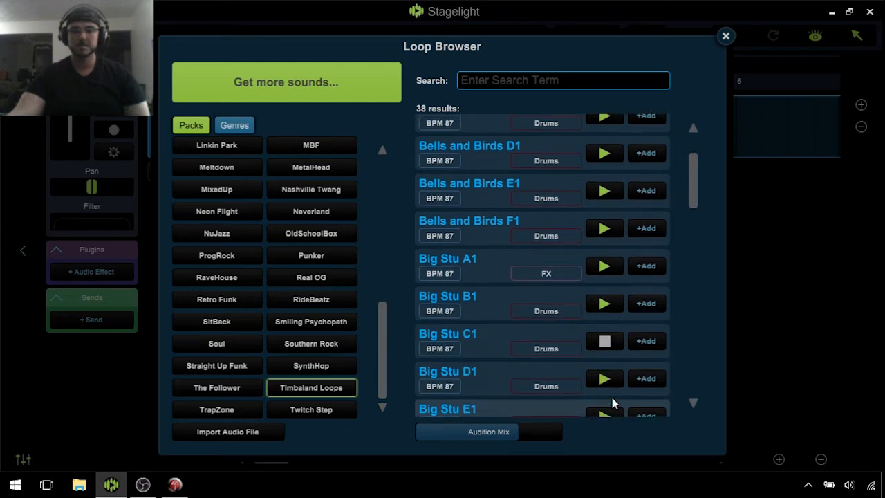
scroll(619, 307, "down", 1)
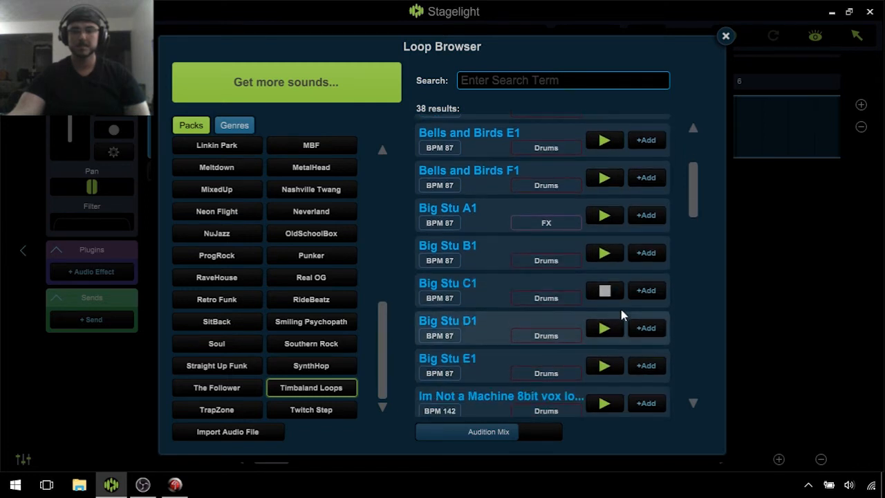
scroll(621, 315, "down", 3)
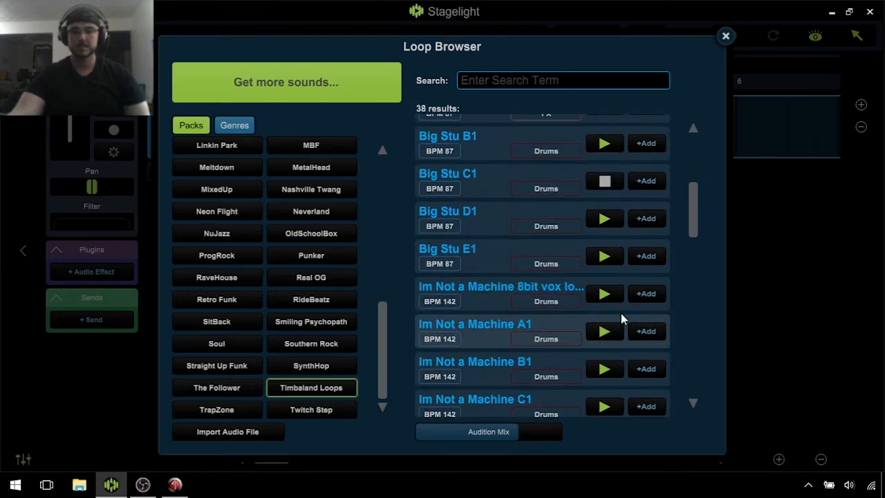
scroll(621, 313, "down", 1)
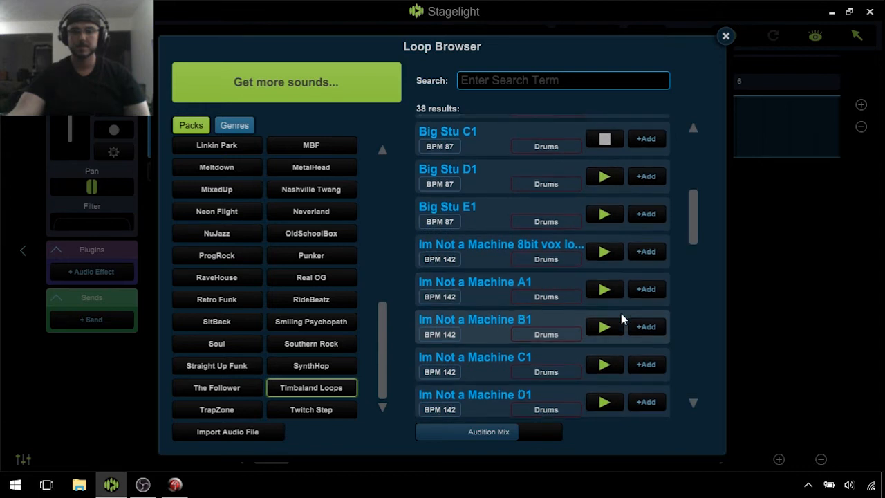
left_click(605, 365)
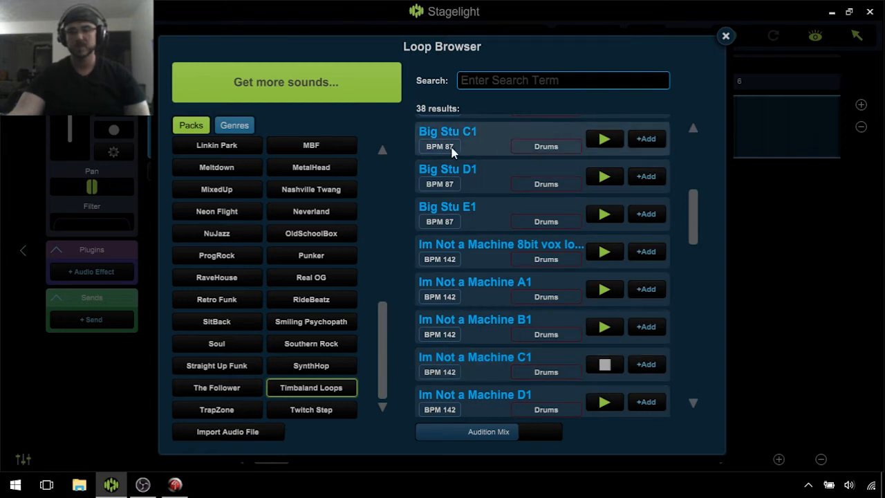
Stop the Im Not a Machine C1 preview and audition the Keep it 100 C1 and Monster Mash C1 loops
scroll(605, 347, "down", 1)
left_click(603, 348)
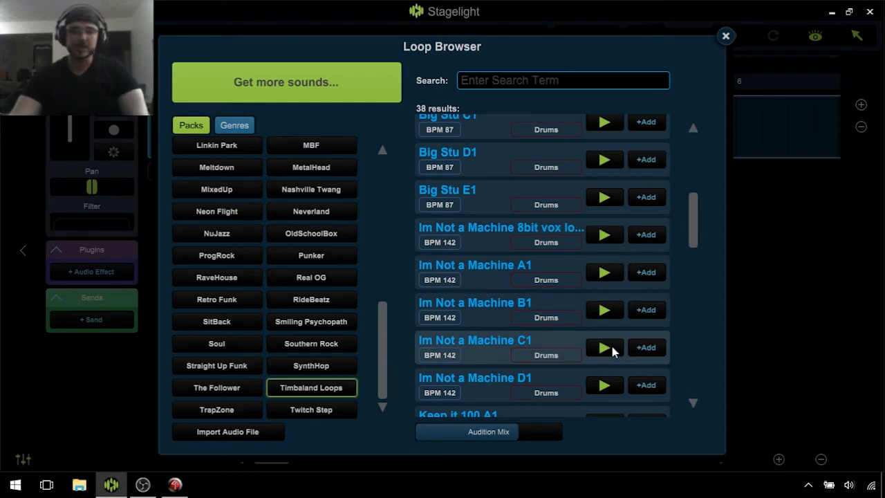
scroll(602, 354, "down", 4)
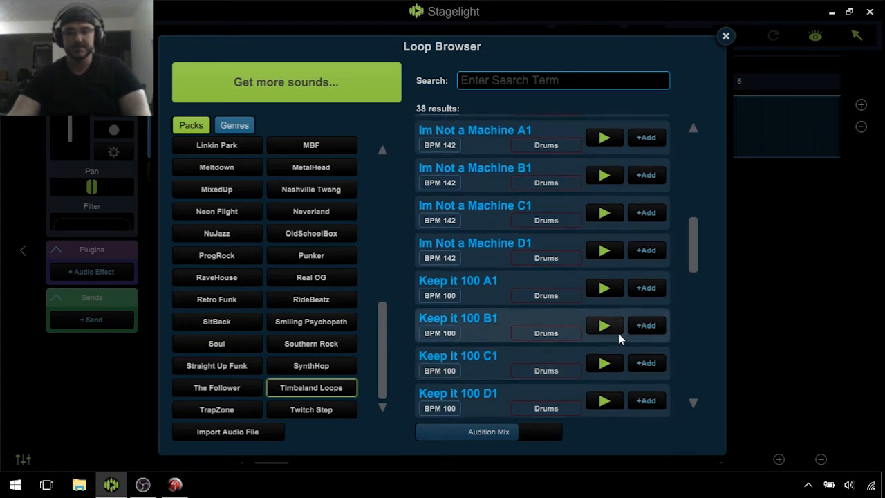
left_click(604, 214)
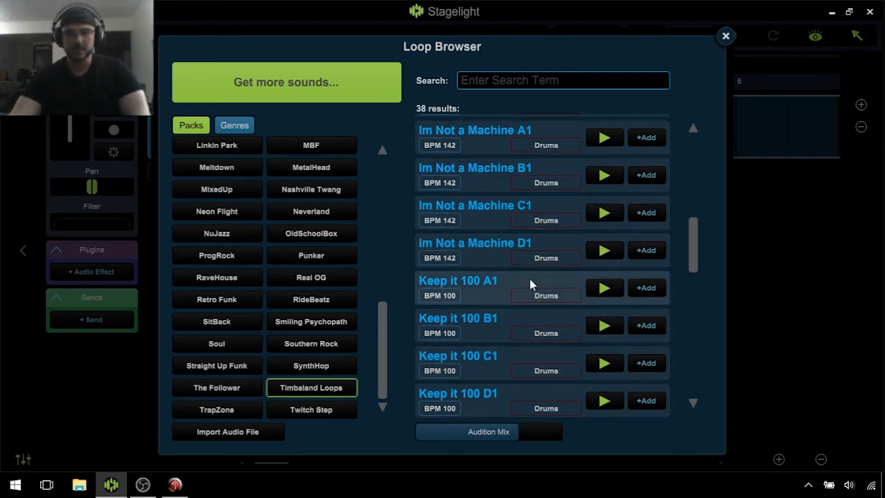
left_click(603, 364)
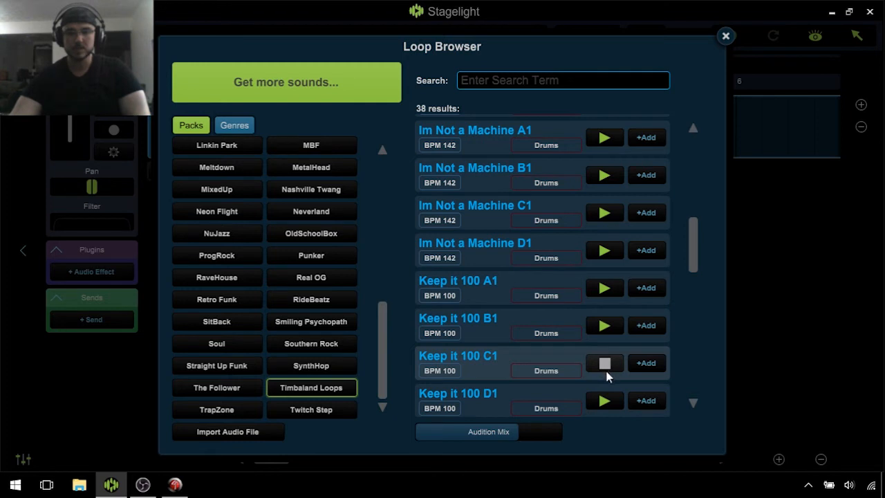
scroll(608, 376, "down", 1)
scroll(611, 374, "down", 5)
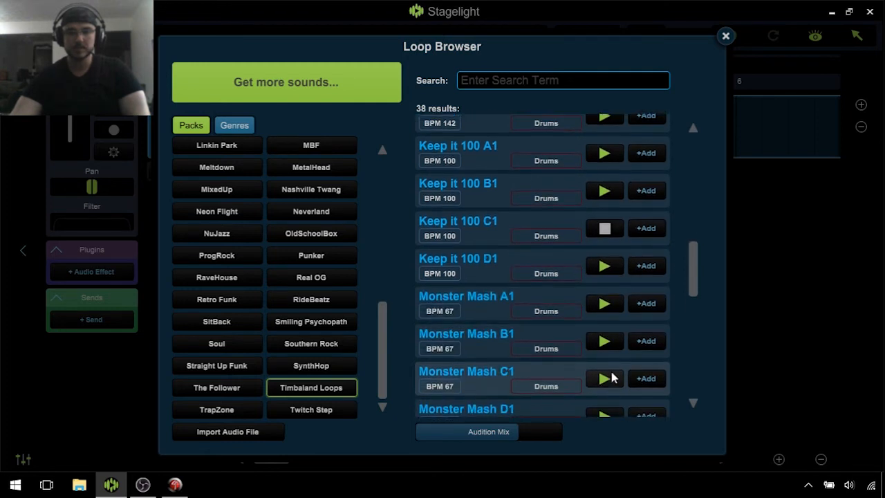
left_click(596, 357)
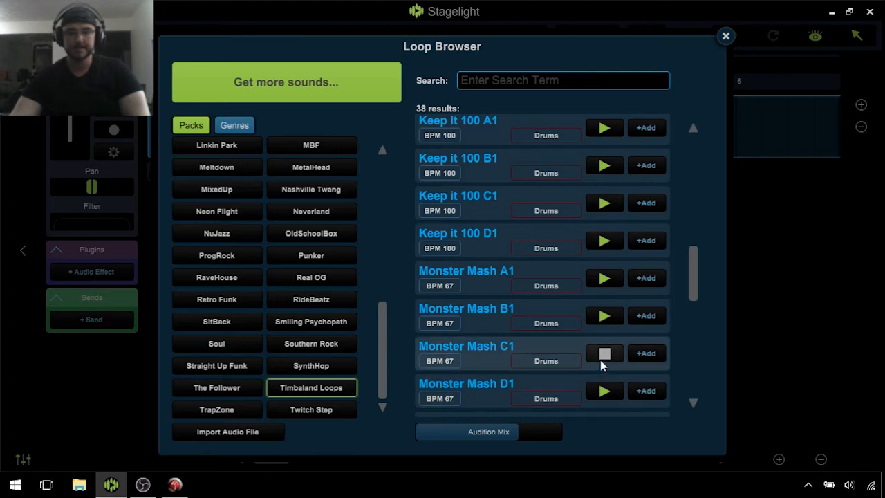
Audition the NIIICE C1 and Very Varied II C1 drum loops from the Timbaland Loops pack
scroll(600, 365, "down", 1)
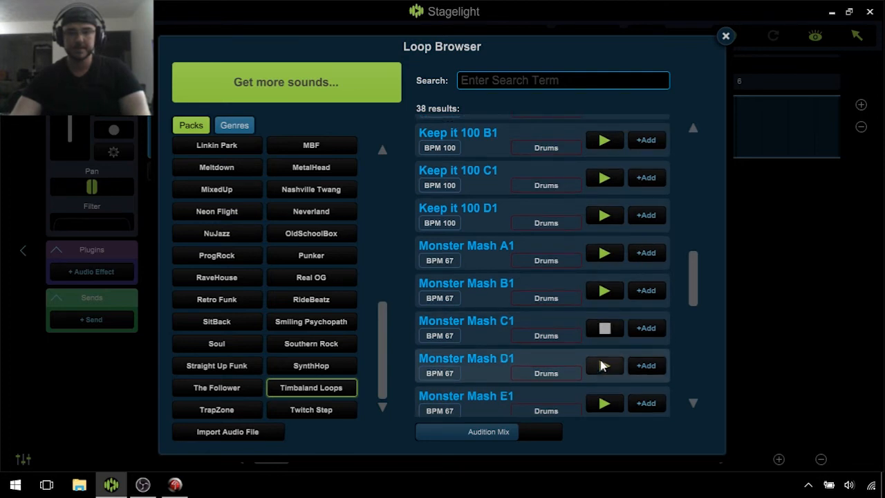
scroll(600, 365, "down", 5)
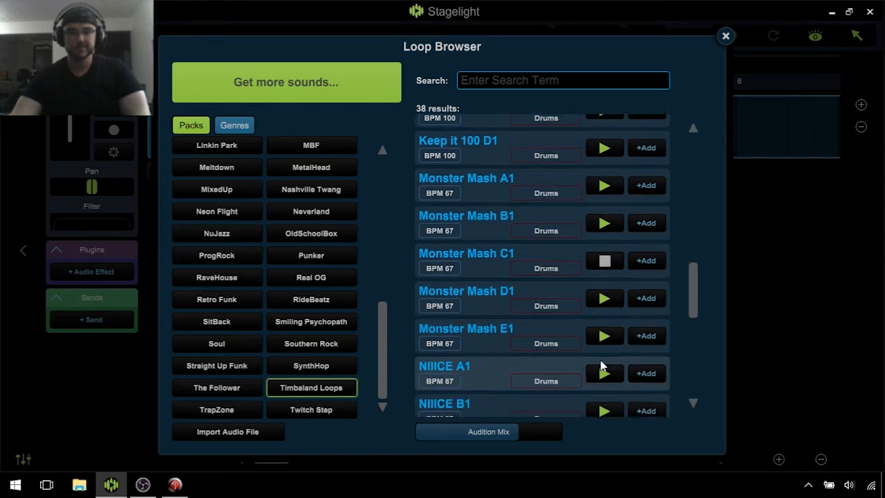
scroll(602, 363, "down", 1)
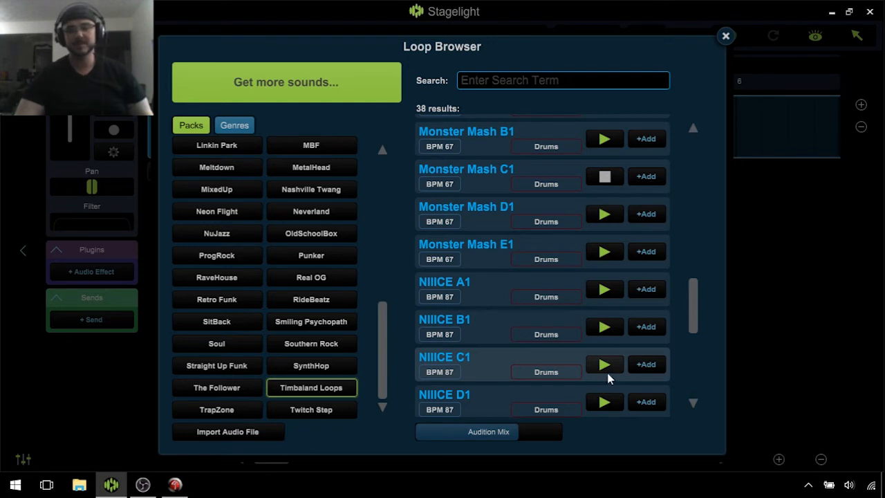
left_click(602, 366)
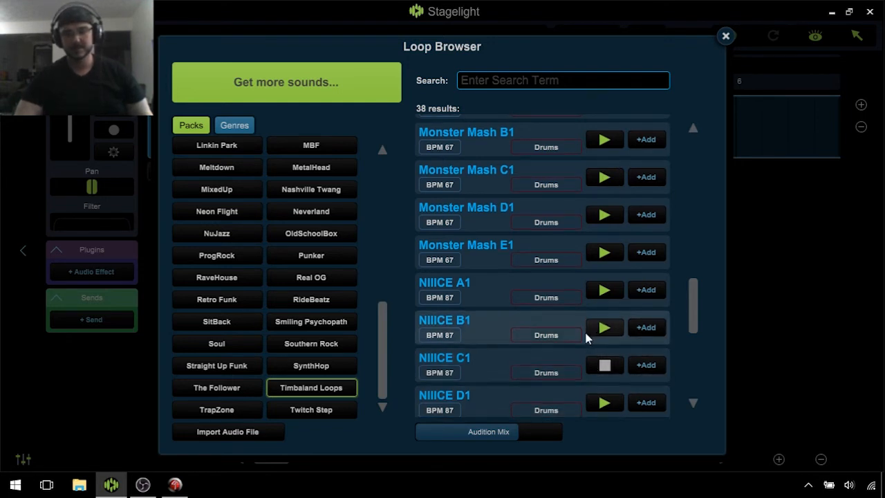
scroll(580, 338, "down", 1)
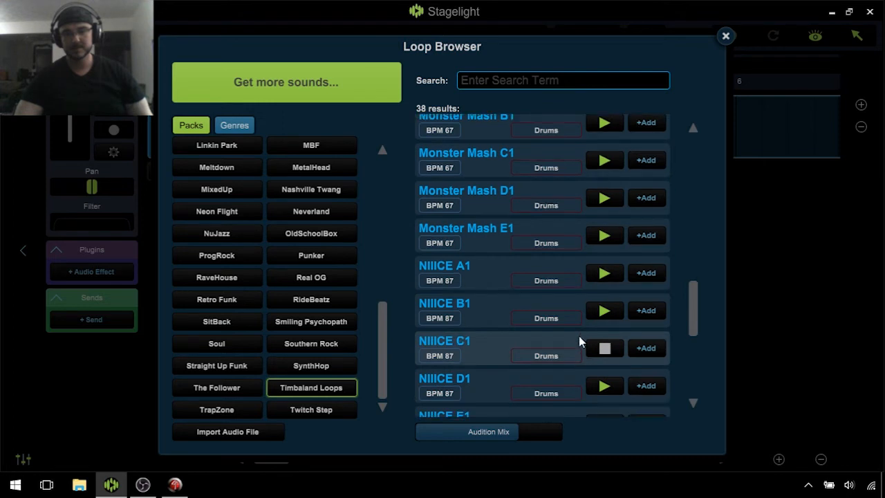
scroll(578, 336, "down", 6)
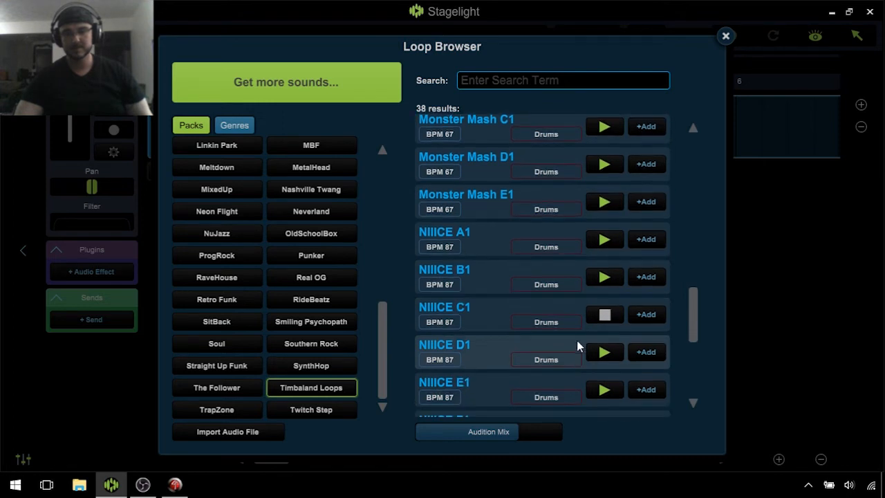
scroll(576, 341, "down", 7)
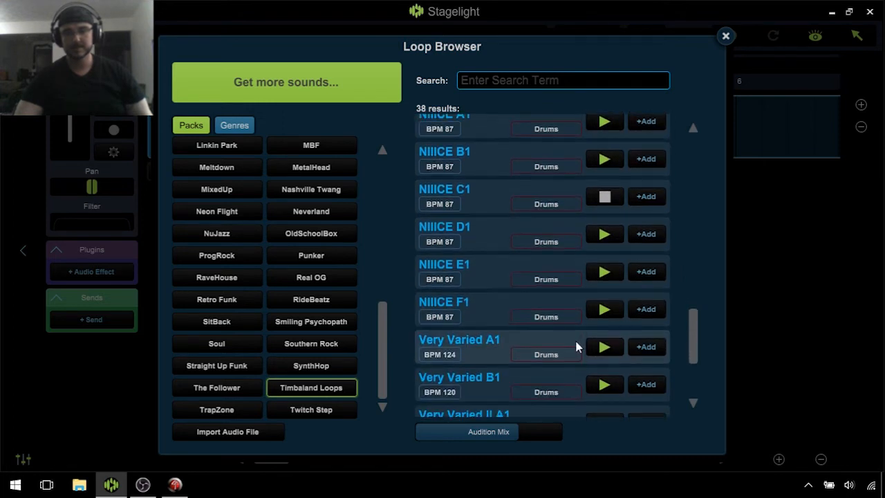
scroll(576, 346, "down", 5)
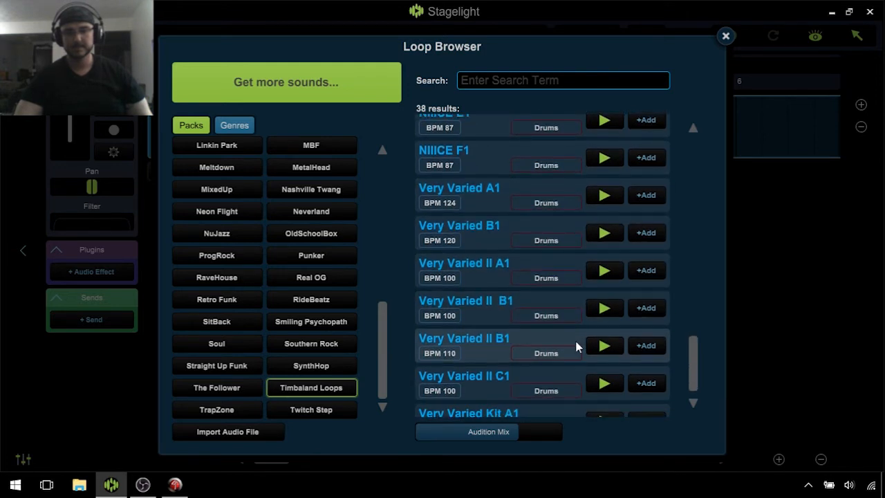
scroll(576, 342, "down", 1)
left_click(606, 368)
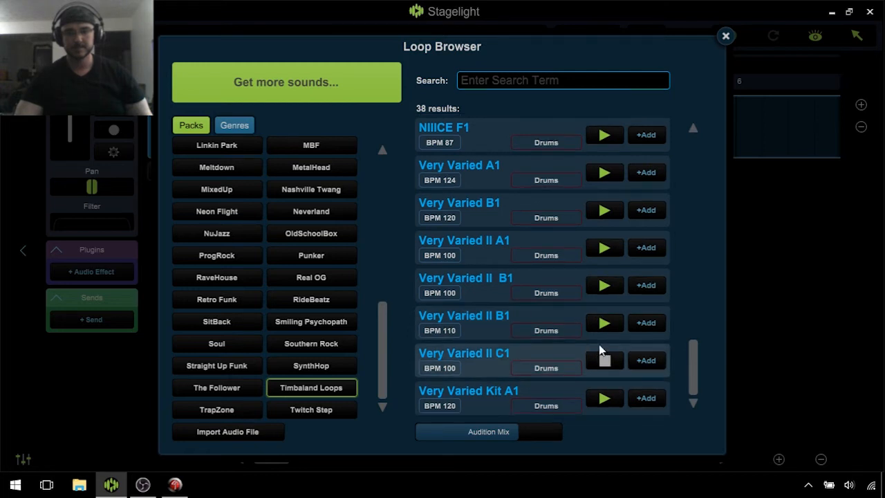
Return to the Monster Mash C1 loop and audition it again
scroll(587, 307, "up", 3)
scroll(586, 307, "up", 12)
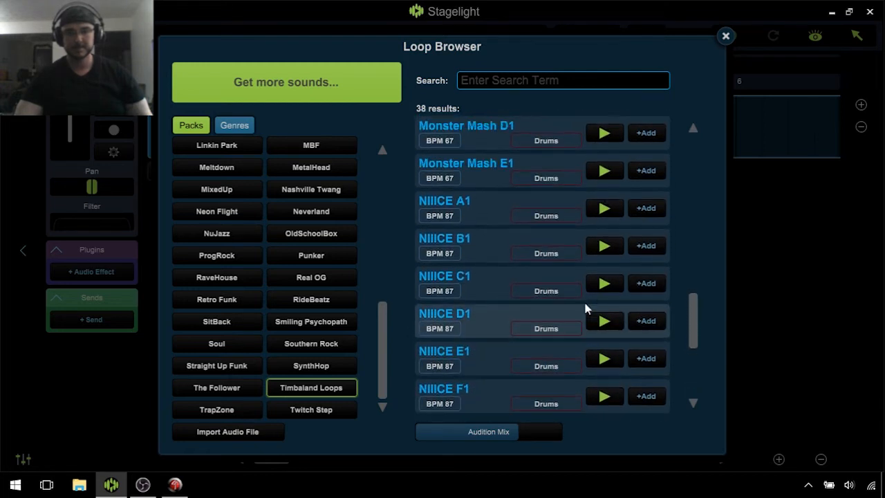
scroll(586, 308, "up", 4)
left_click(617, 183)
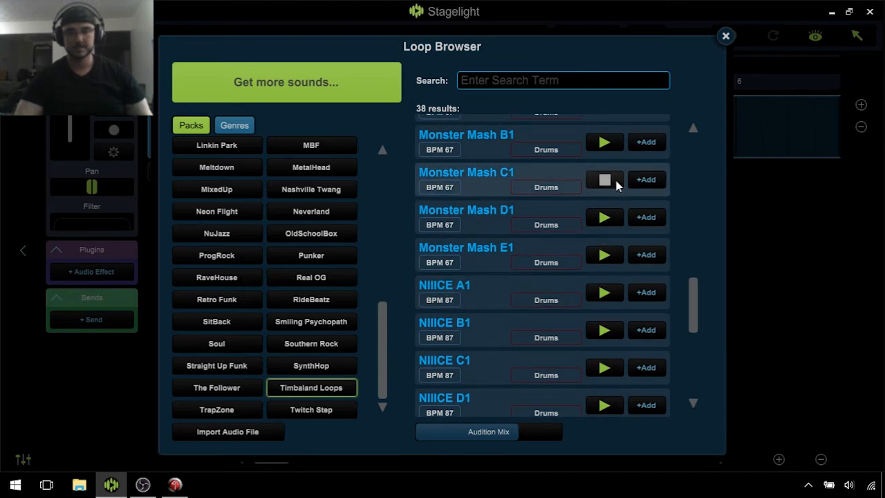
Audition the Keep it 100 C1 loop again, stop its preview and add it to track 1
scroll(614, 186, "up", 8)
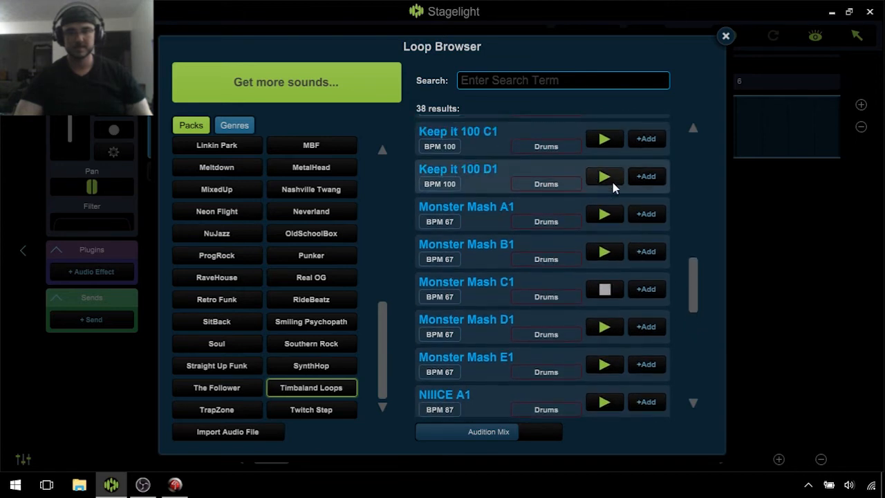
left_click(604, 188)
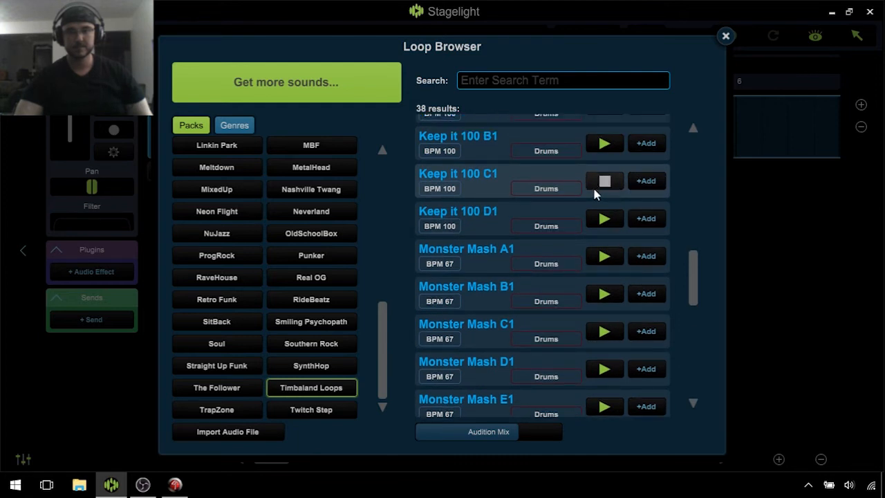
left_click(605, 186)
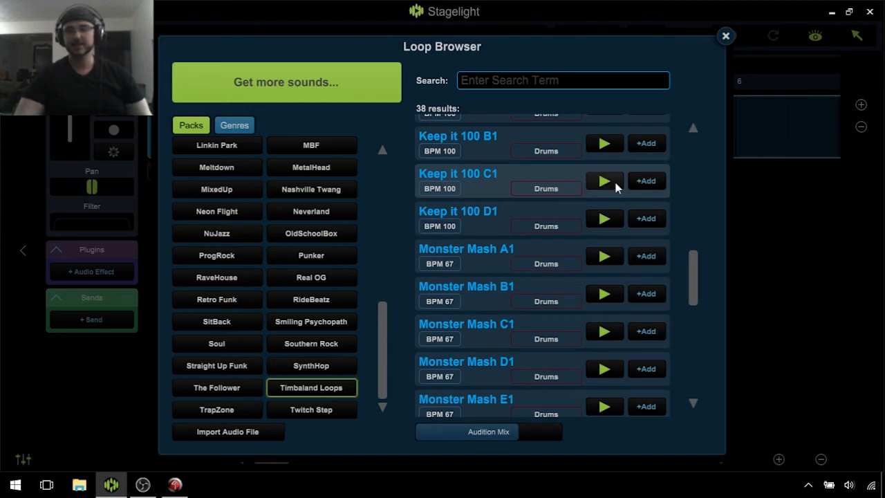
left_click(649, 185)
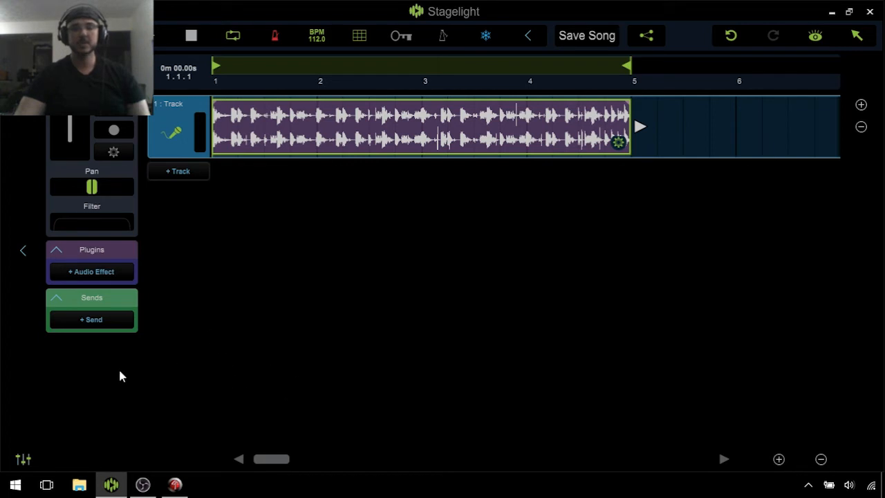
Look at the full mixer with the Master Track and return to the timeline
left_click(25, 461)
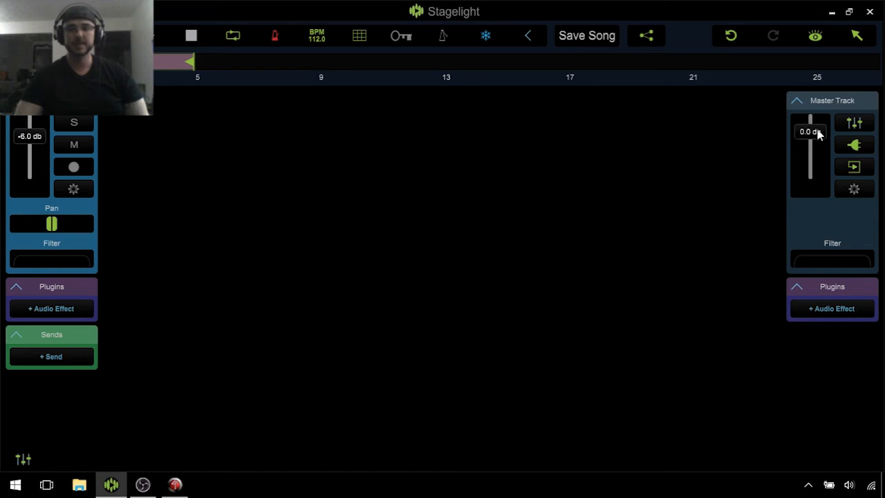
left_click(22, 459)
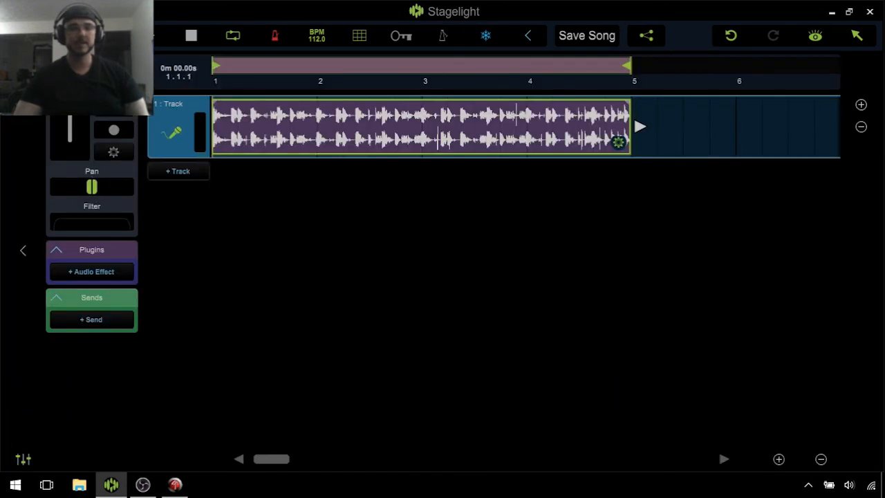
Play the song and lower track 1's volume while the drum loop runs
key("space")
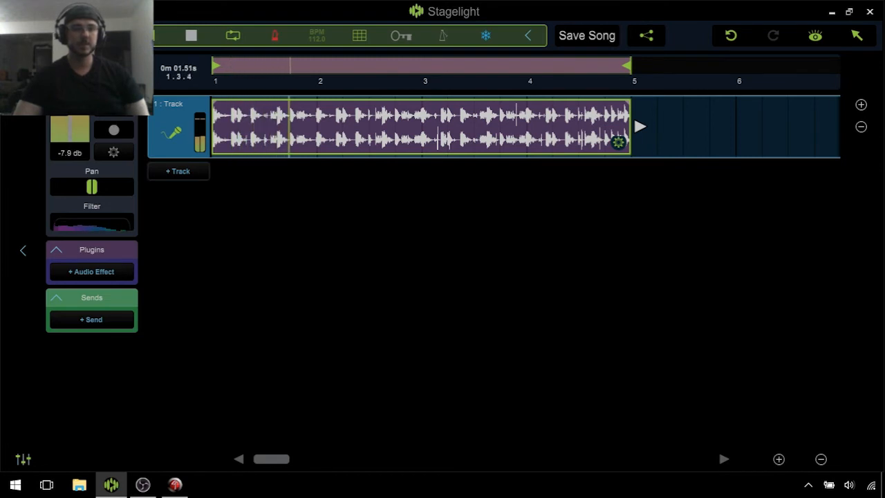
left_click_drag(70, 105, 70, 118)
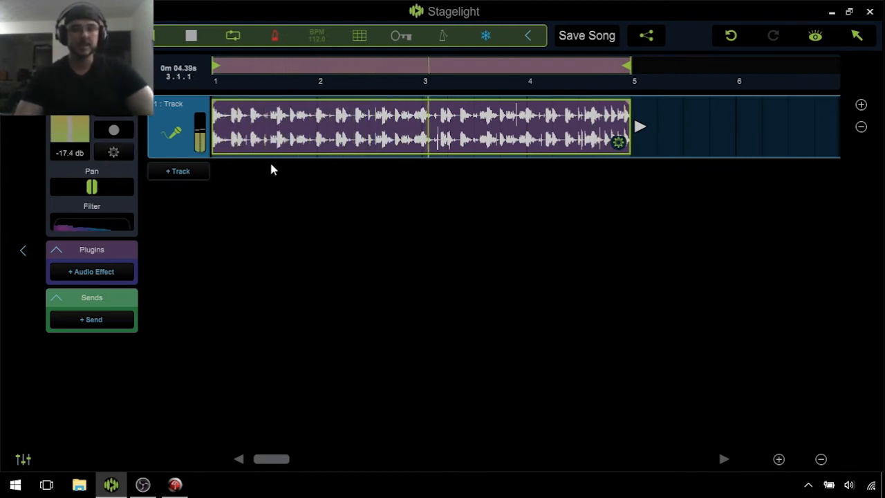
Add a second audio track and open the Loop Browser for it
left_click(186, 176)
left_click(229, 222)
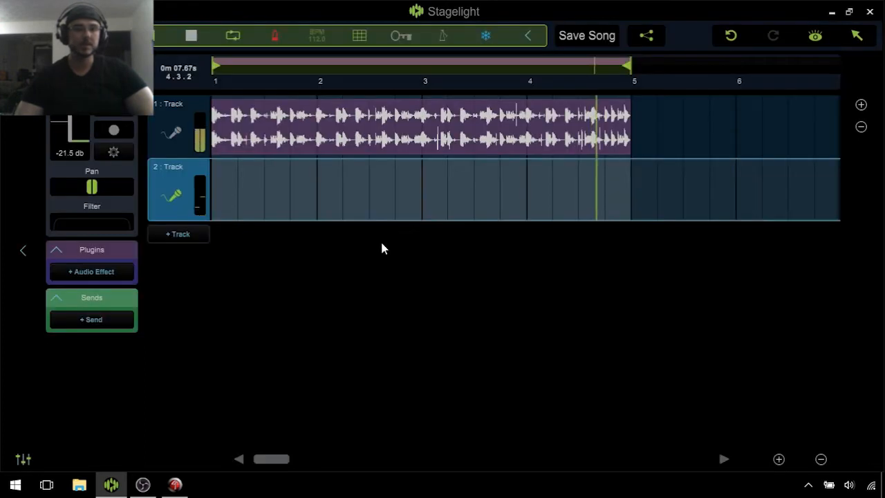
right_click(228, 219)
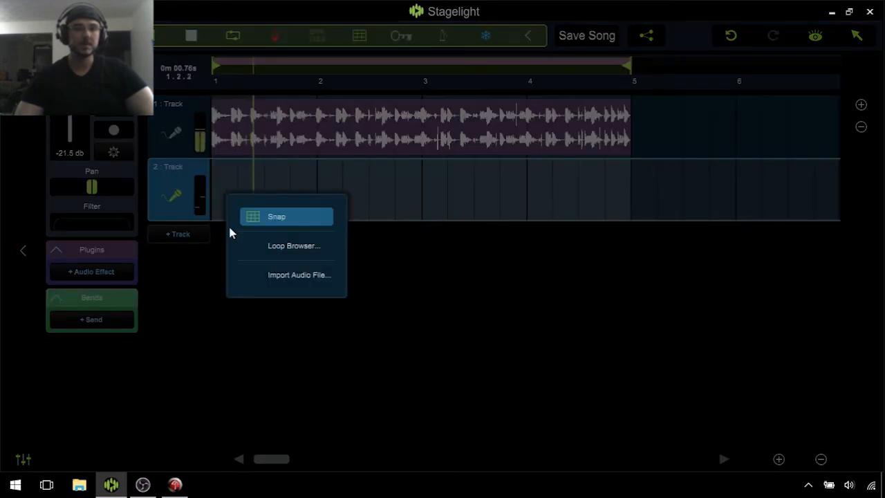
left_click(293, 246)
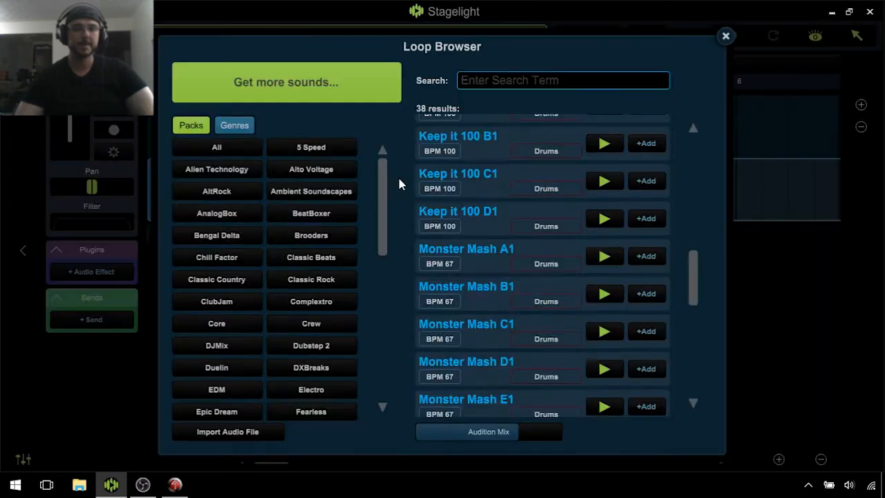
Audition Twitch Step FX High C and other Twitch Step loops against the song, with the Audition Mix lowered
left_click(605, 371)
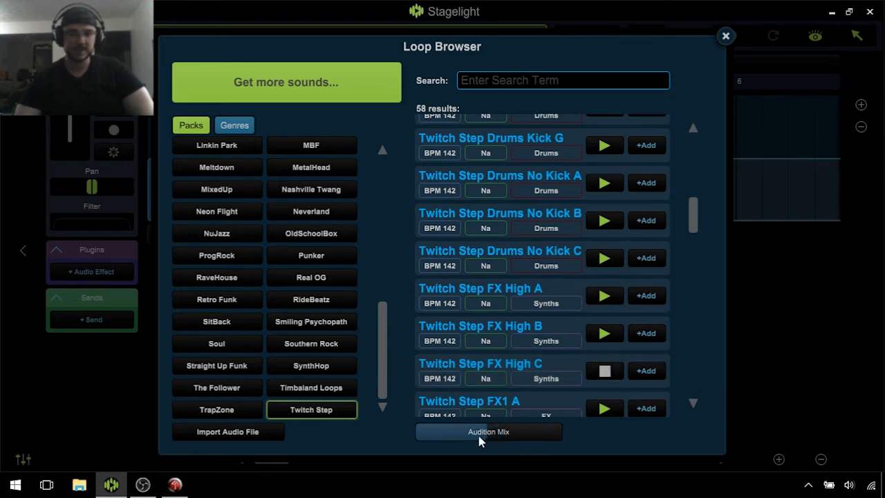
left_click_drag(476, 436, 445, 433)
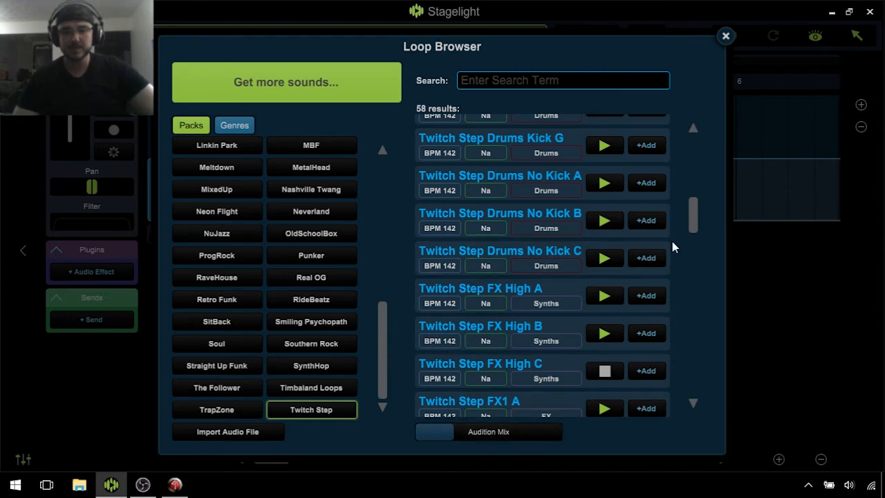
scroll(671, 242, "down", 5)
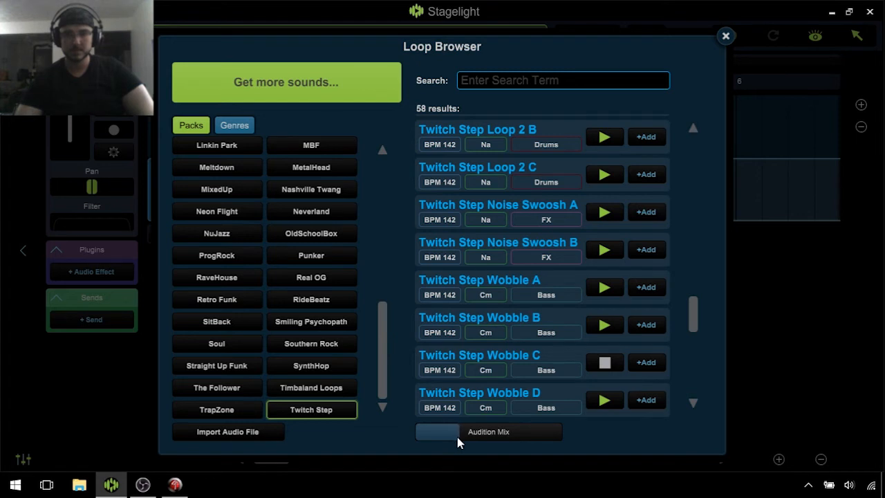
Add the Twitch Step Wobble C bass loop to track 2 and lower that track's volume
left_click(646, 362)
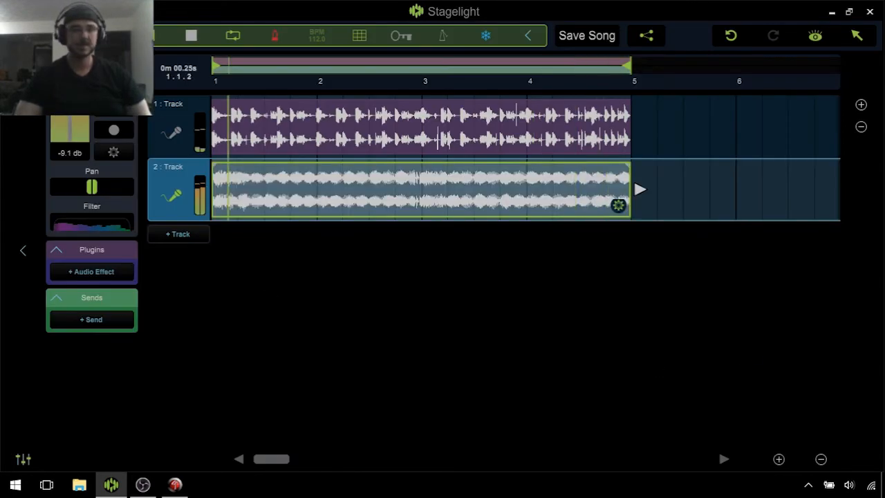
left_click(70, 123)
mouse_move(70, 123)
left_mouse_down()
mouse_move(73, 136)
mouse_move(69, 128)
left_mouse_up()
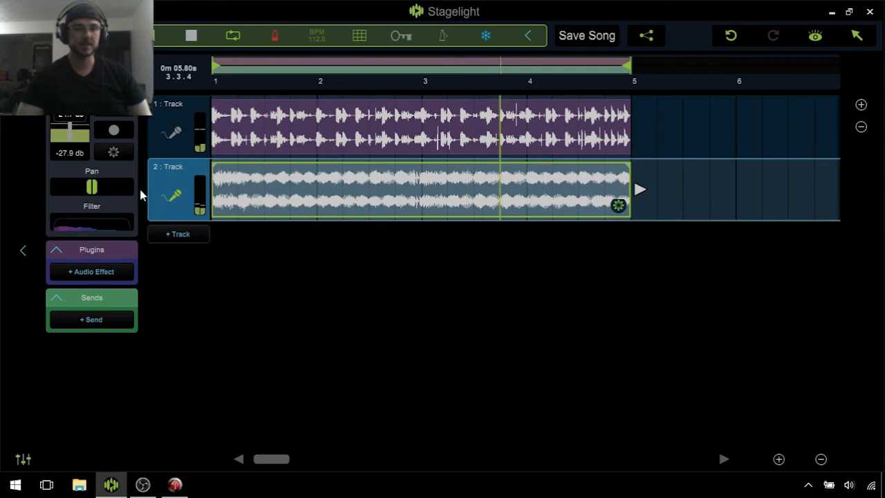
Audition The Follower c4 guitar loop and add it to a third audio track
left_click(605, 297)
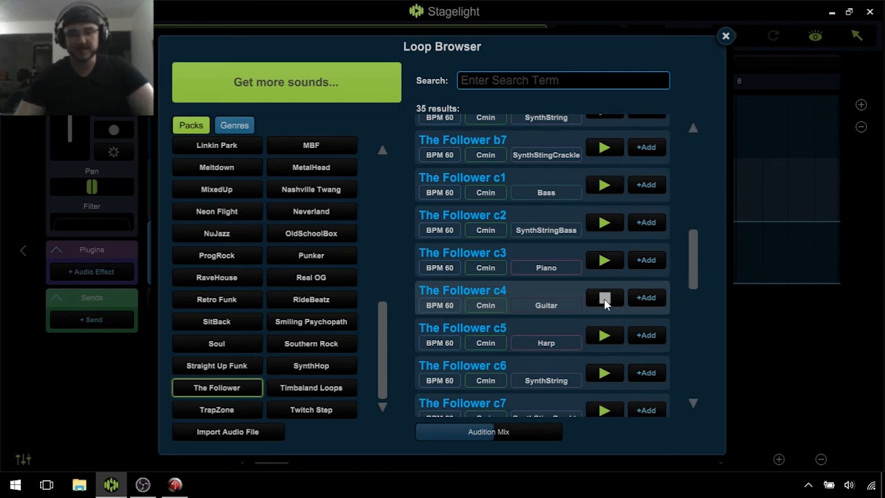
left_click(647, 298)
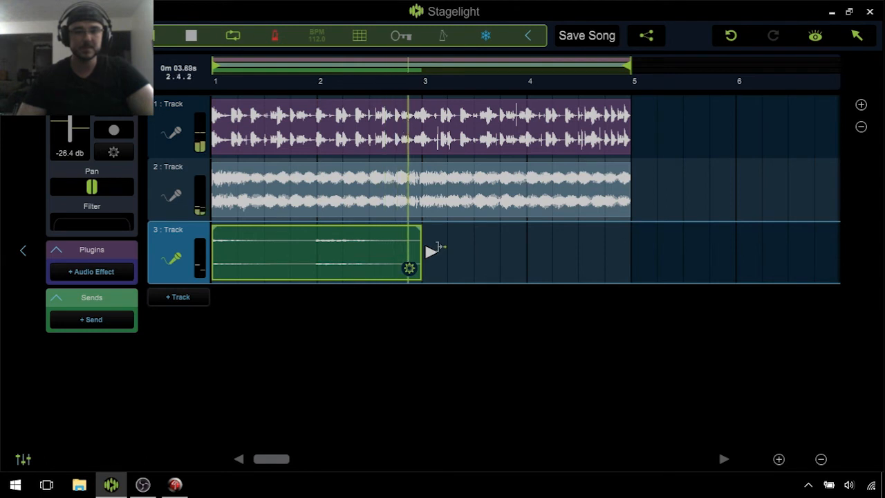
Stop playback, extend the guitar loop on track 3 to bar 5, and play the song
left_click(191, 35)
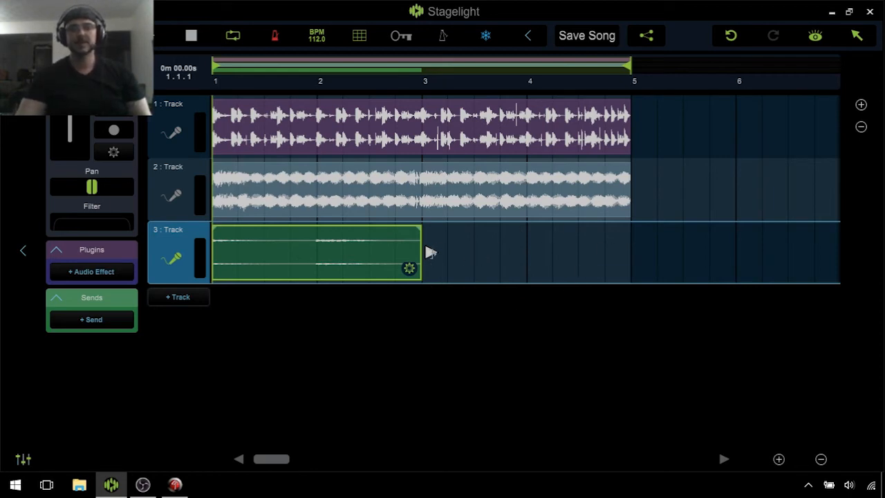
left_click_drag(440, 253, 644, 258)
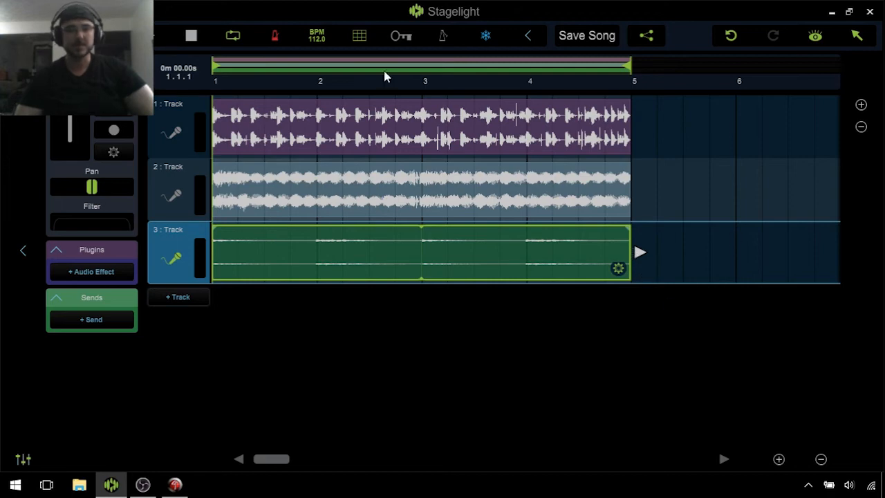
left_click(152, 38)
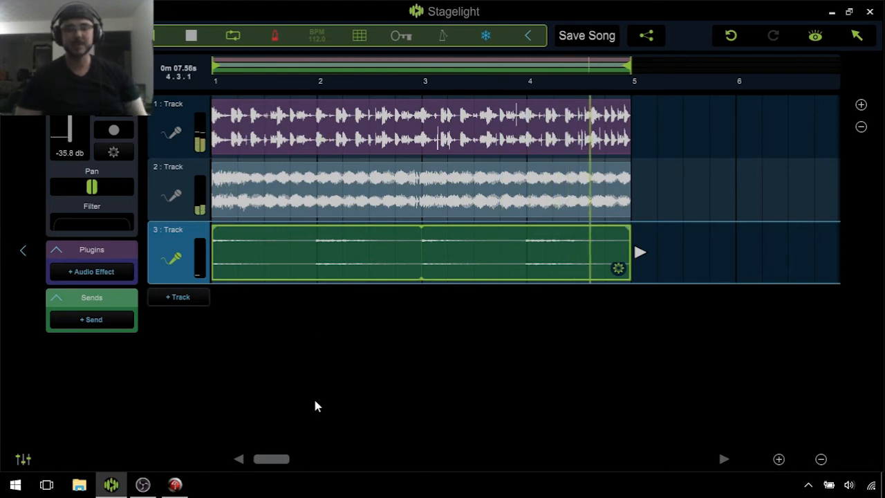
Add a fourth audio track, open the Loop Browser for it and audition the Reactor C3 synth loop
left_click(192, 302)
scroll(477, 267, "up", 1)
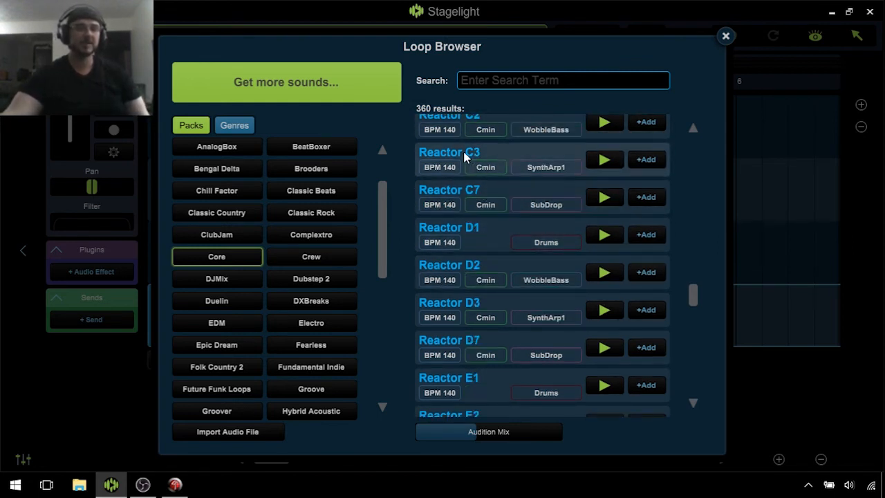
scroll(531, 264, "up", 1)
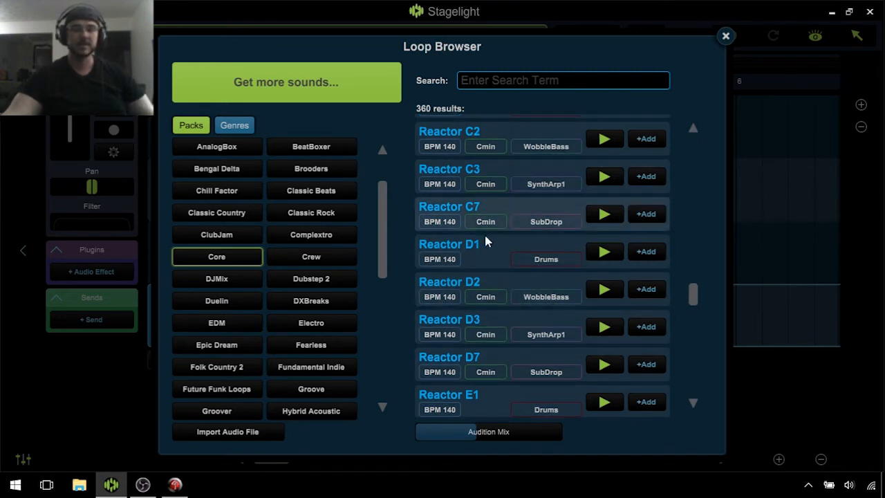
scroll(562, 304, "up", 1)
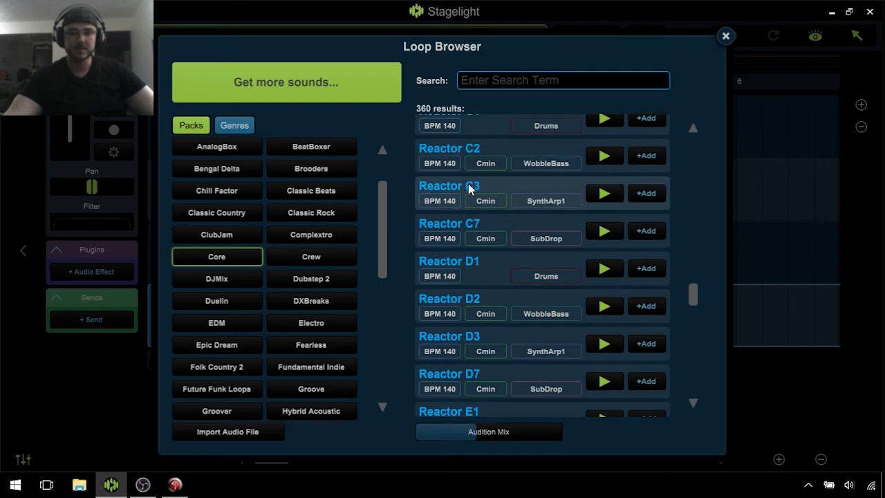
left_click(605, 197)
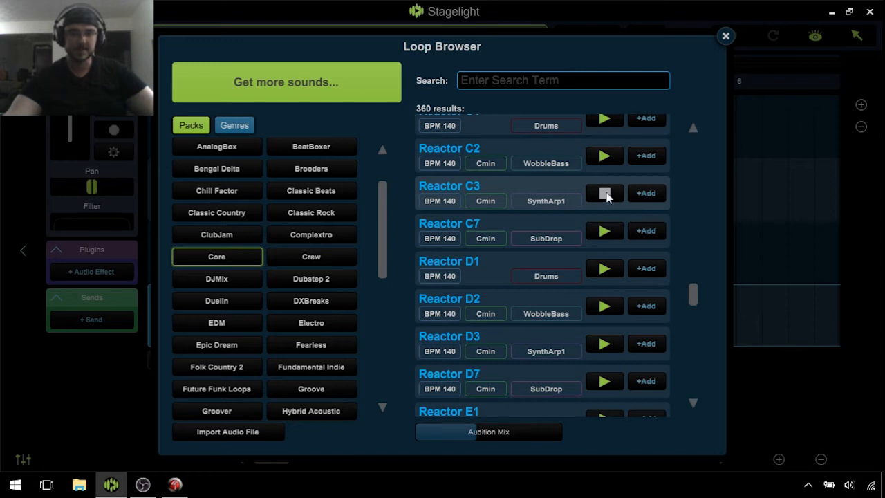
left_click(607, 197)
Audition the Summer C5, C7 and C9 synth loops and add Summer C9 to the song
scroll(573, 279, "down", 5)
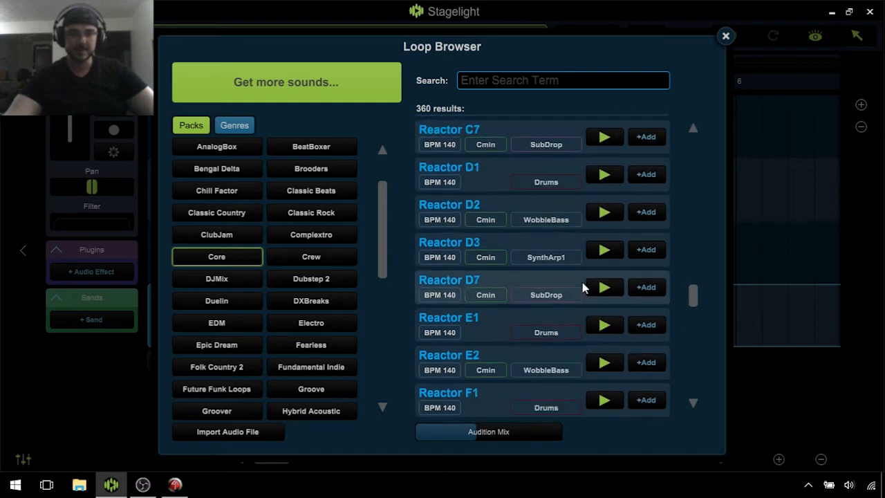
scroll(570, 269, "down", 15)
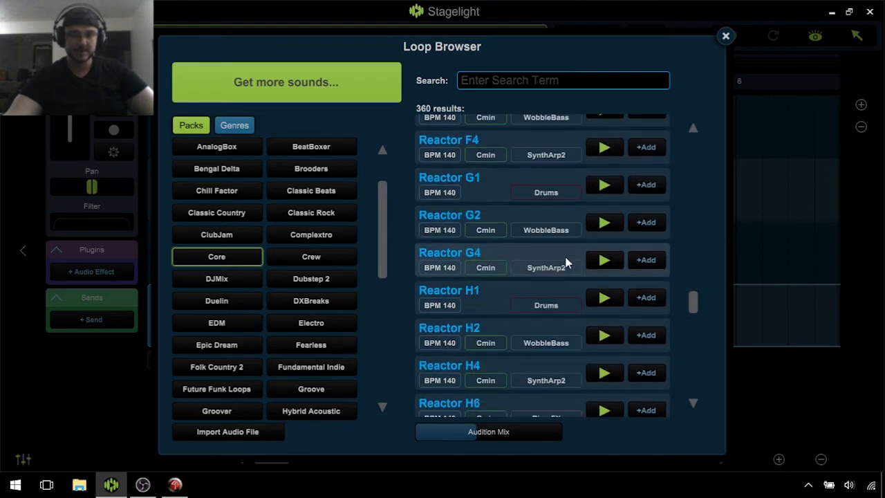
left_click(601, 361)
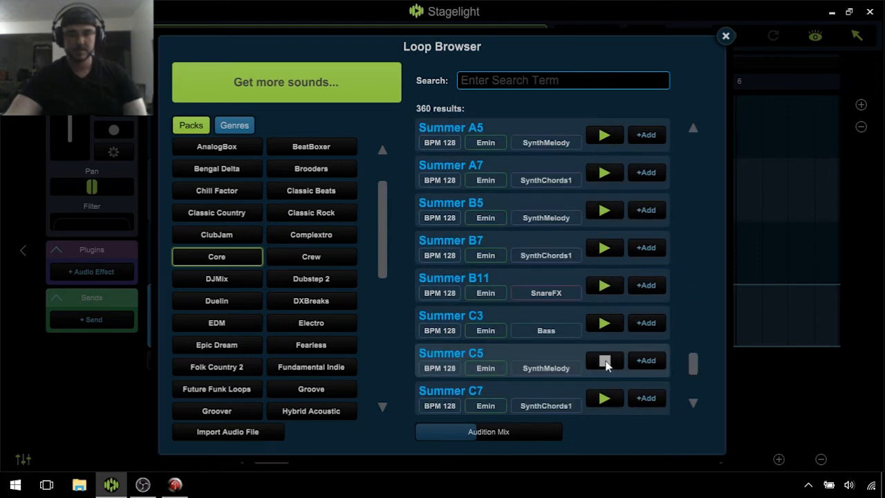
scroll(518, 338, "down", 1)
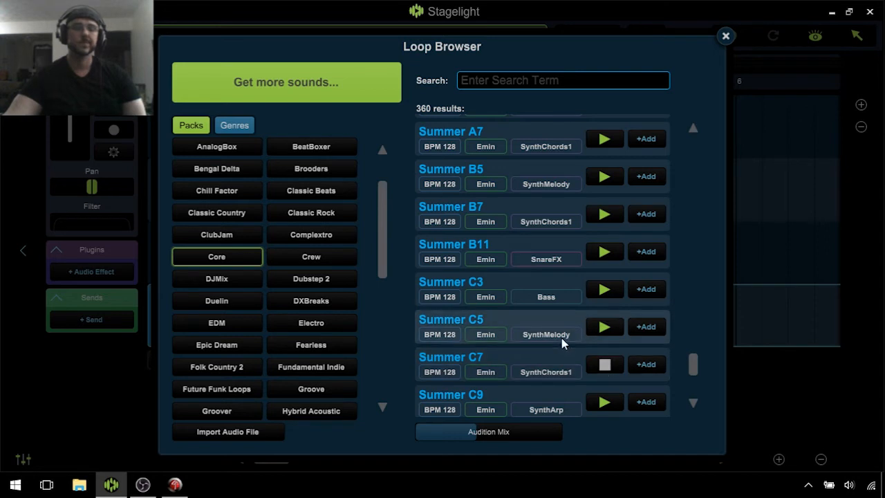
scroll(560, 337, "down", 1)
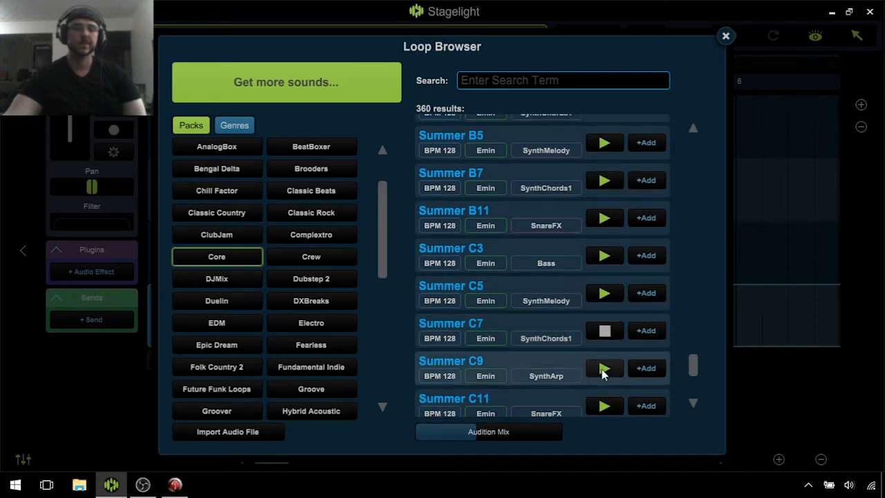
left_click(603, 370)
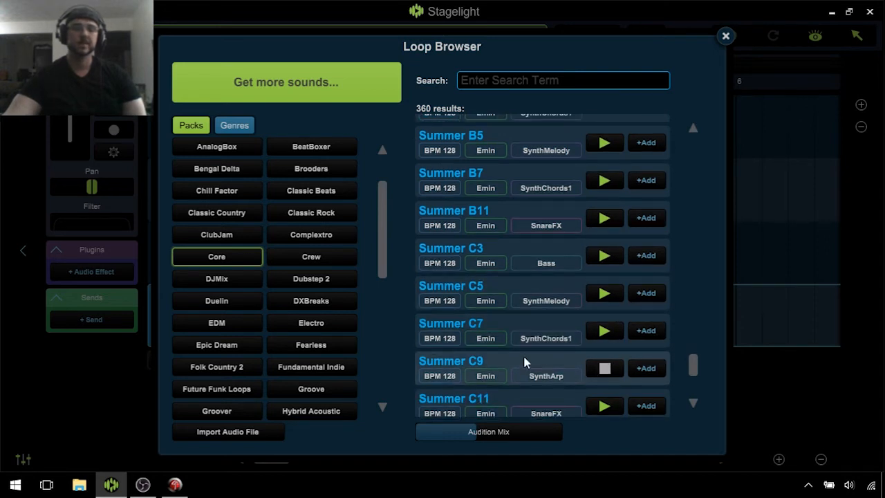
scroll(532, 356, "down", 1)
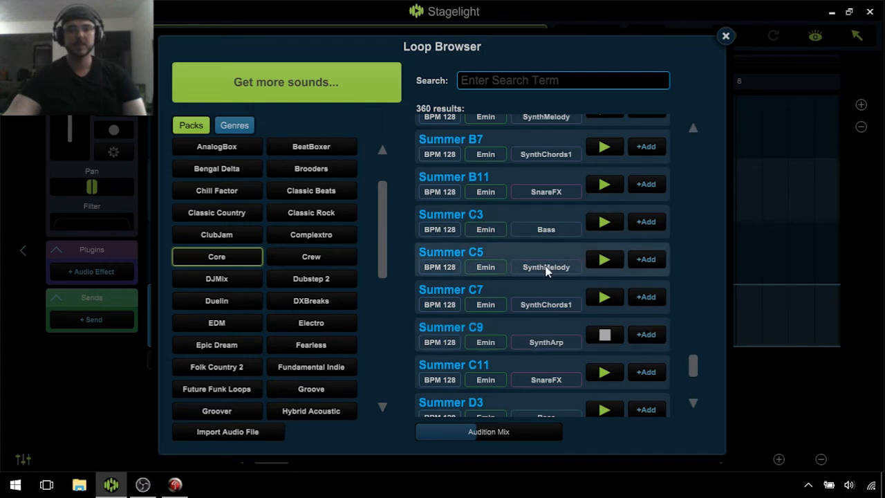
left_click(648, 334)
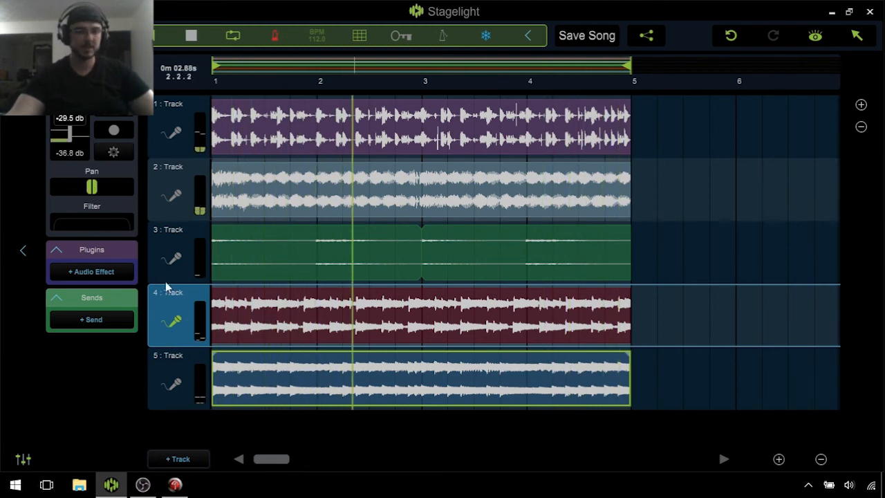
Pan track 4 partway left and track 5 to the right
left_click_drag(91, 196, 44, 198)
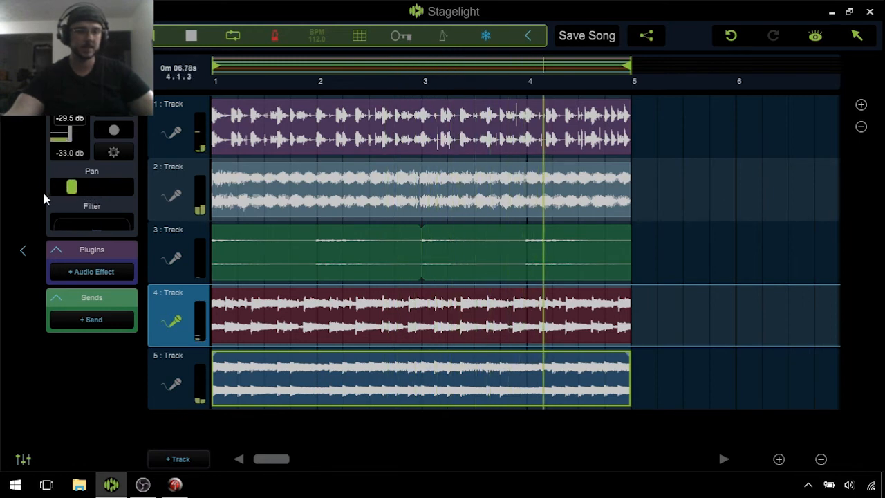
left_click(172, 388)
left_click_drag(99, 195, 139, 213)
Turn off looping for the song, play it from the start and stop playback
right_click(645, 249)
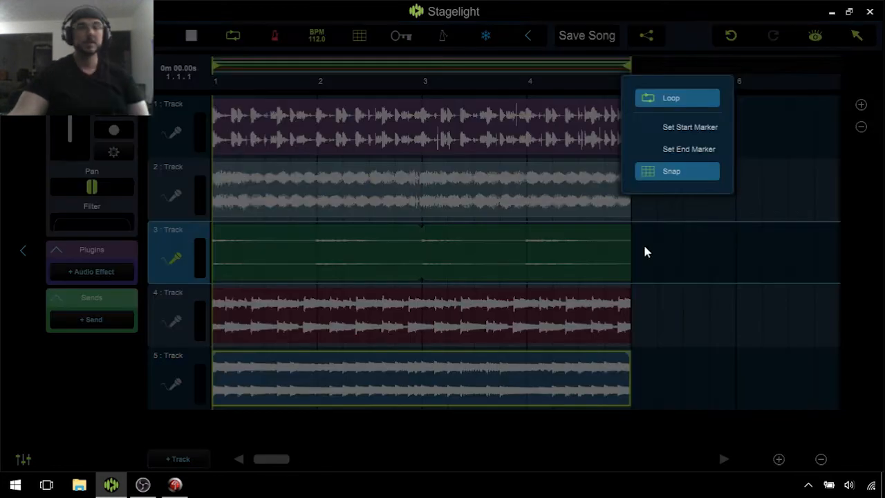
left_click(673, 99)
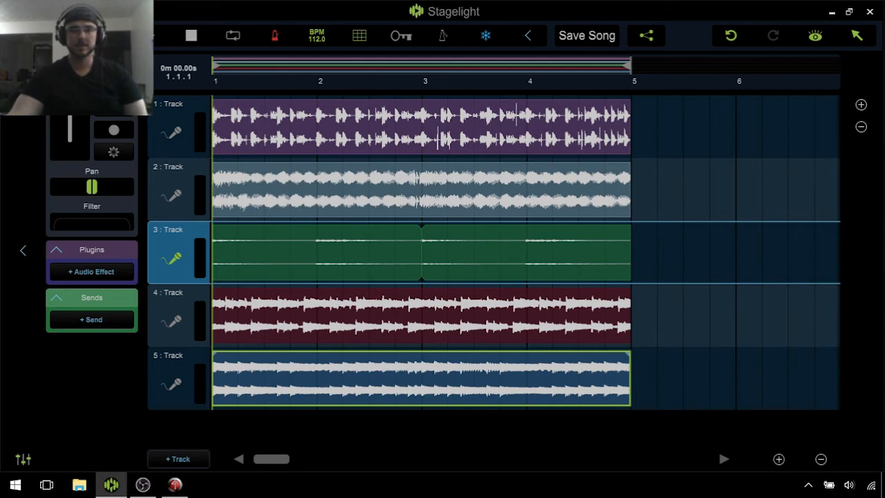
left_click(191, 36)
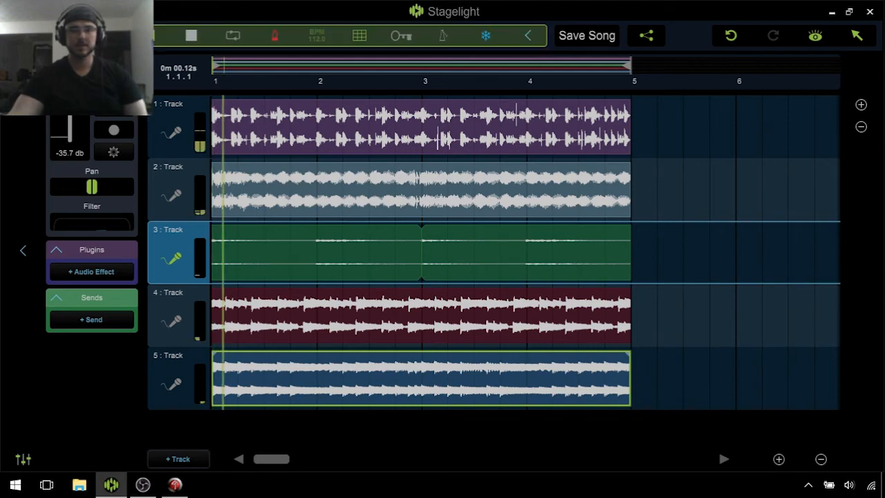
left_click(191, 37)
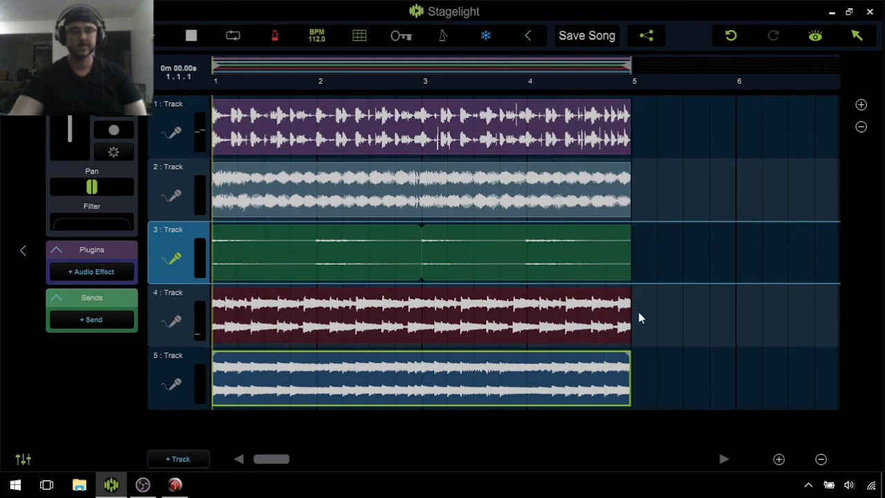
Add a sixth audio track named lr and pan it fully left
left_click(821, 460)
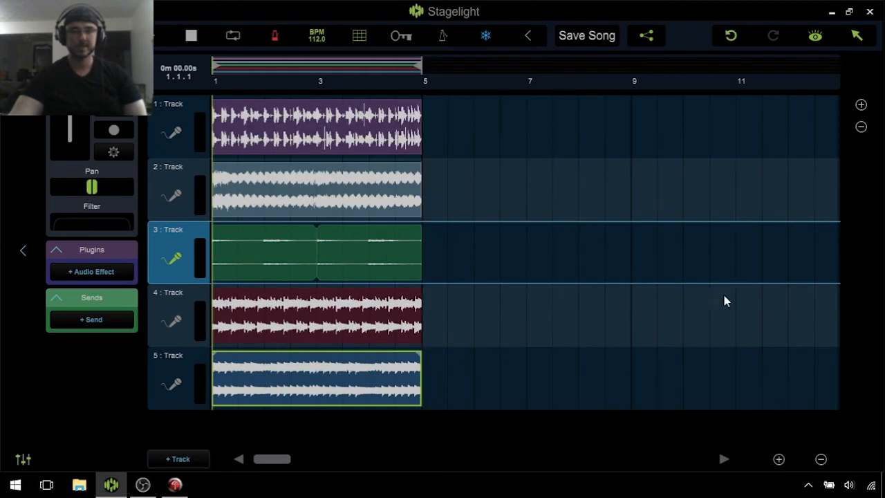
left_click(861, 128)
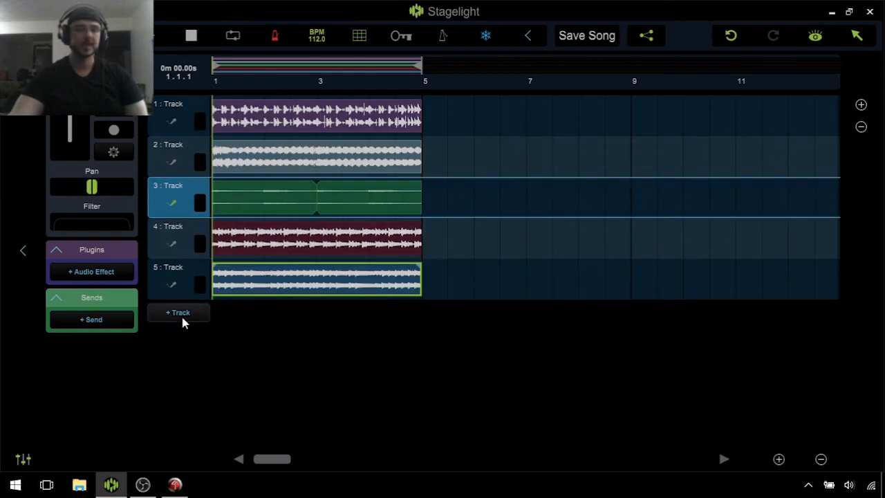
left_click(181, 315)
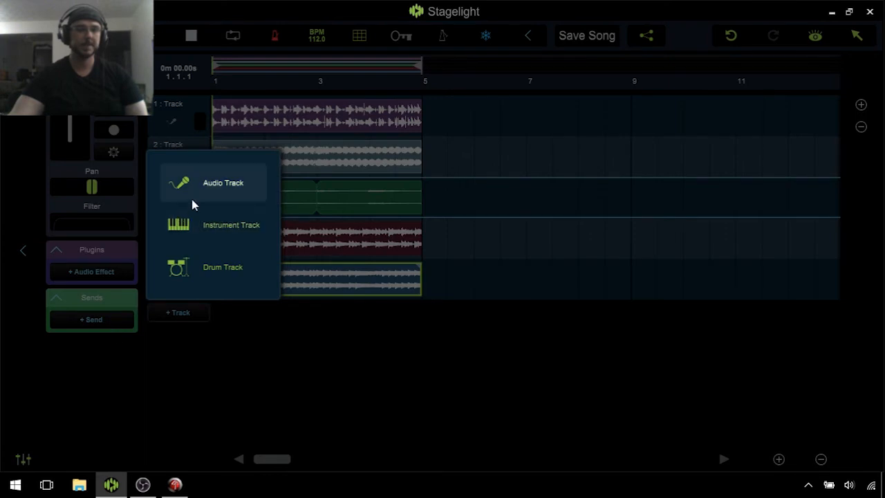
left_click(188, 183)
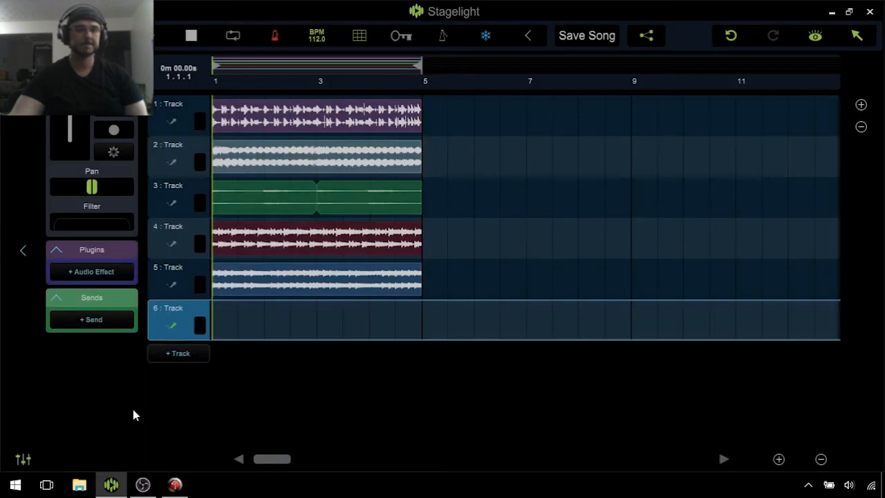
left_click(174, 327)
left_click(115, 155)
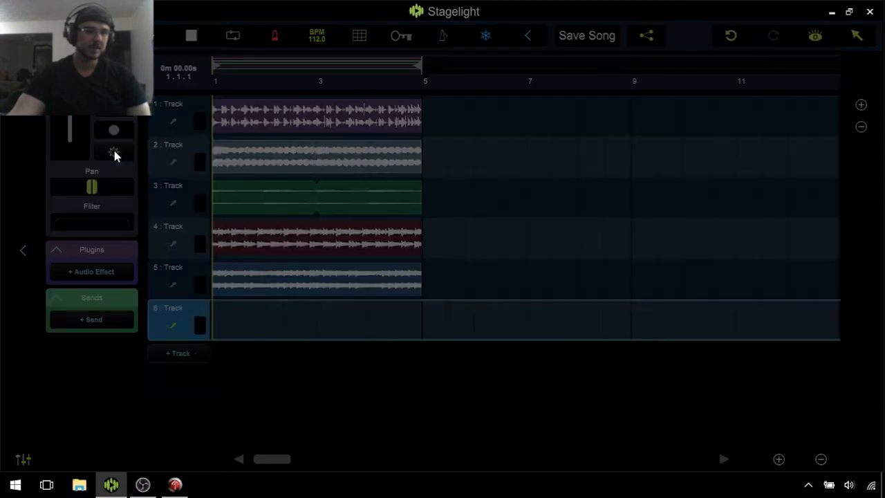
left_click(206, 164)
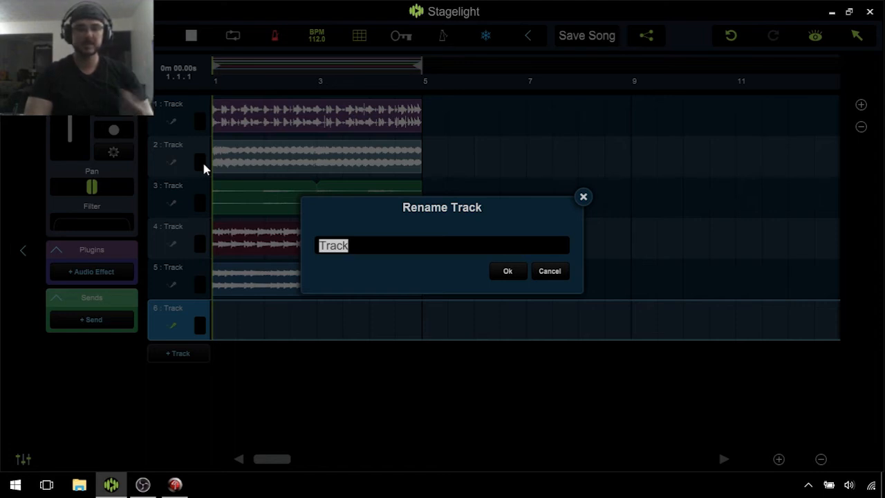
type("Ir")
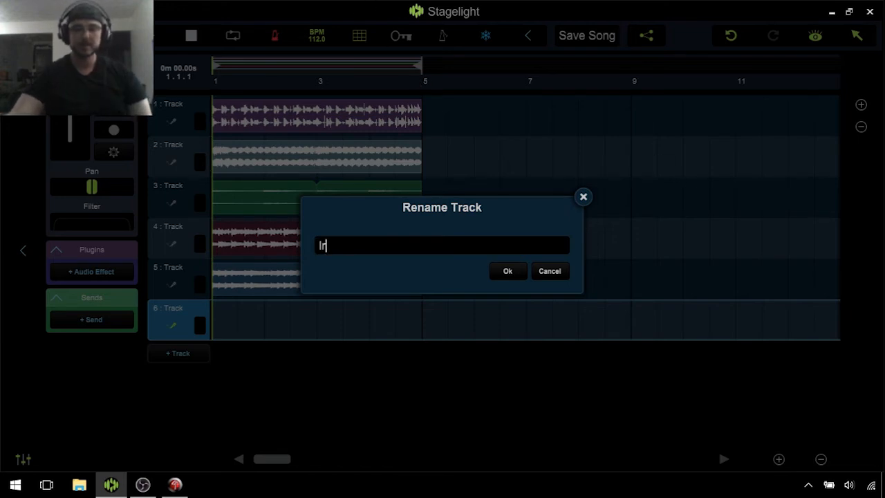
left_click(507, 273)
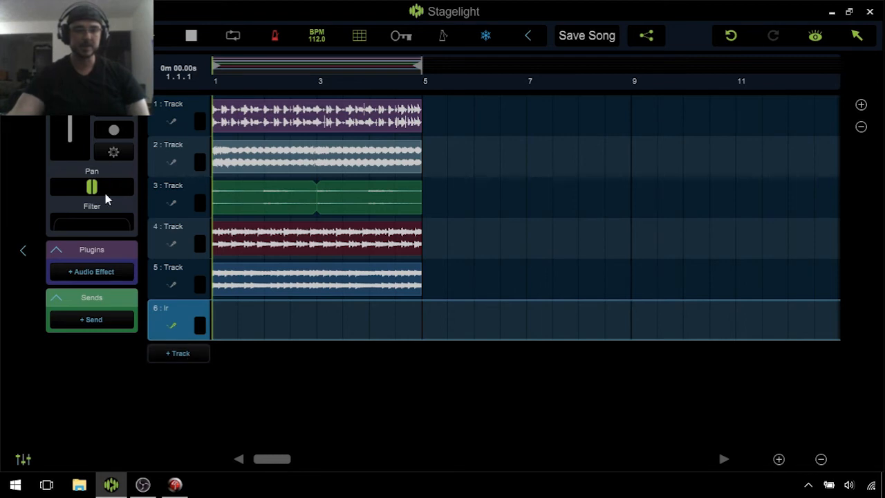
left_click_drag(95, 192, 1, 204)
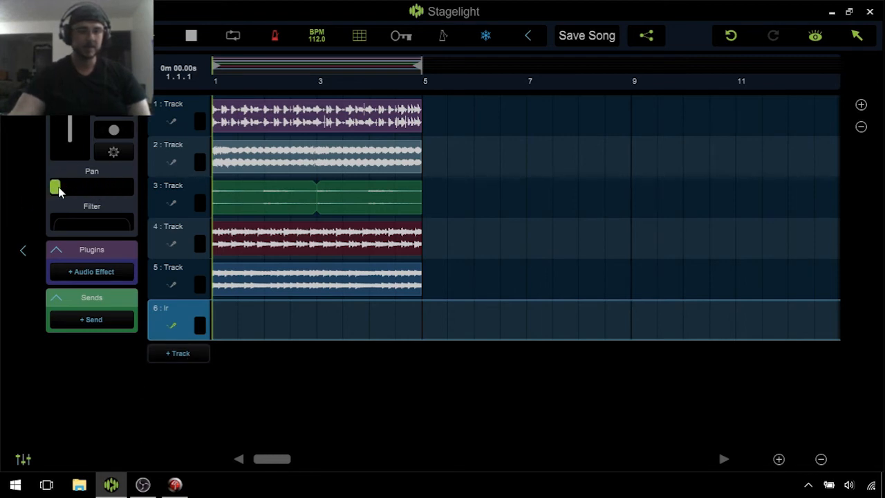
Add a seventh audio track named rr and pan it fully right
left_click(179, 355)
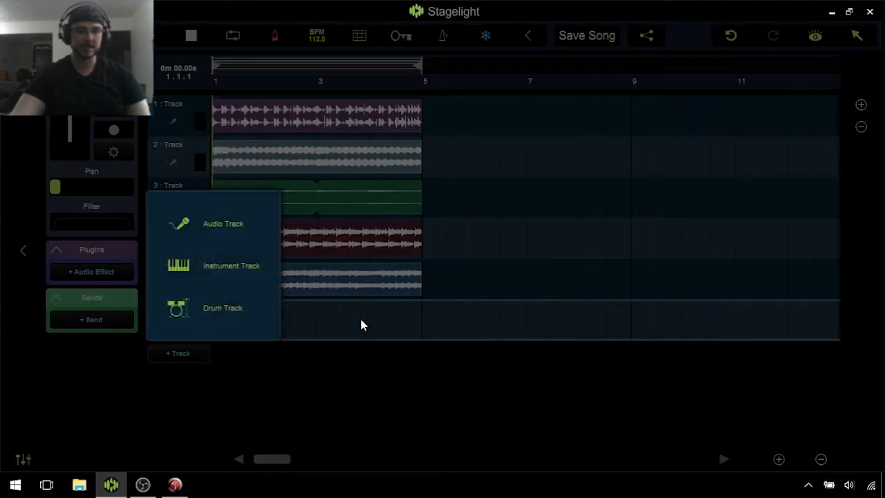
left_click(224, 231)
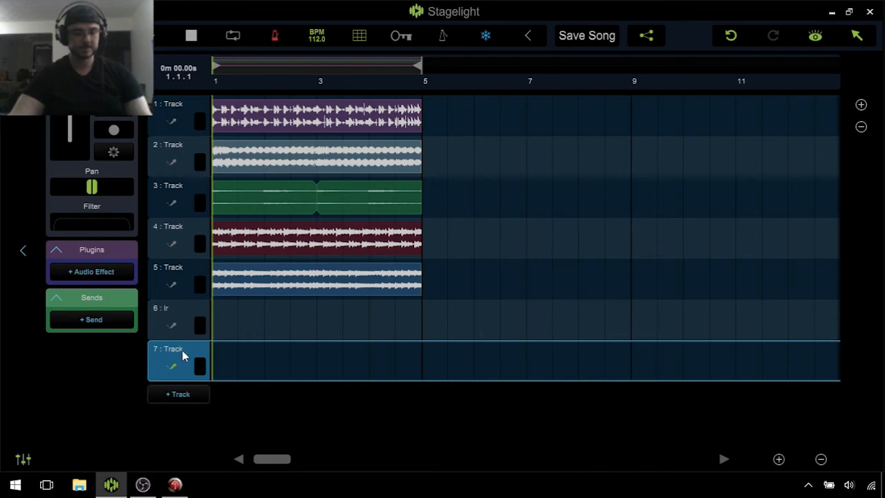
right_click(230, 132)
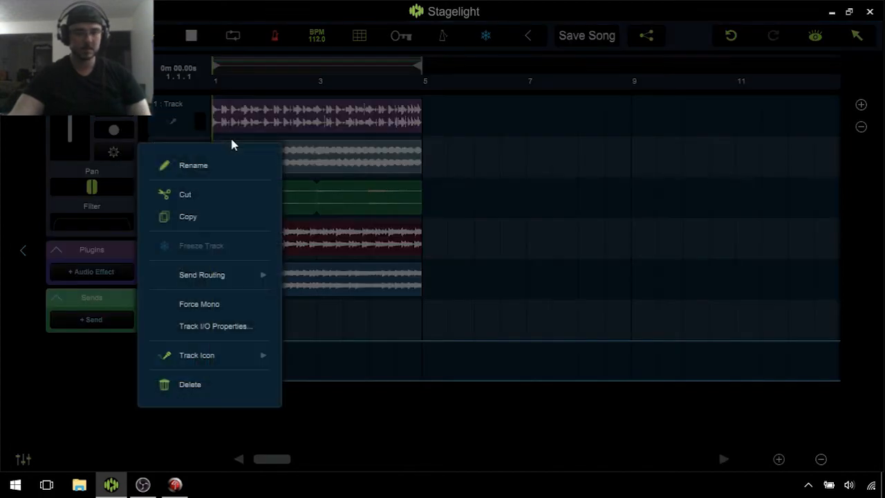
left_click(194, 166)
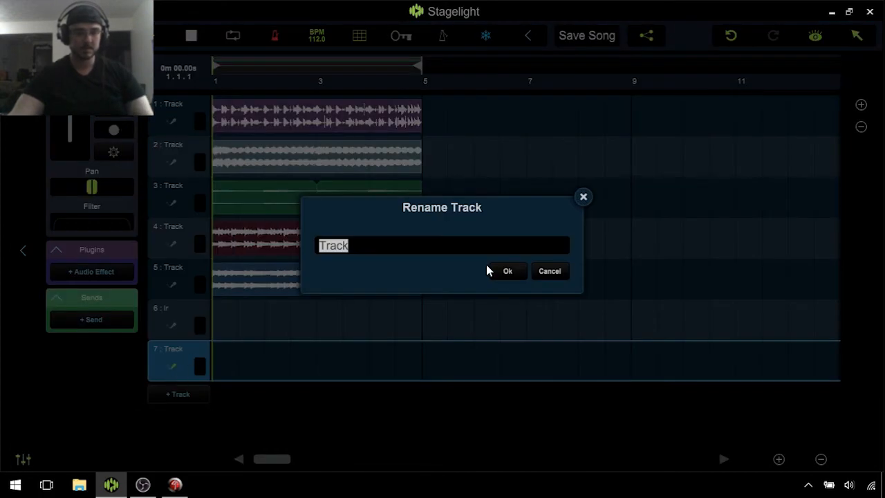
type("rr")
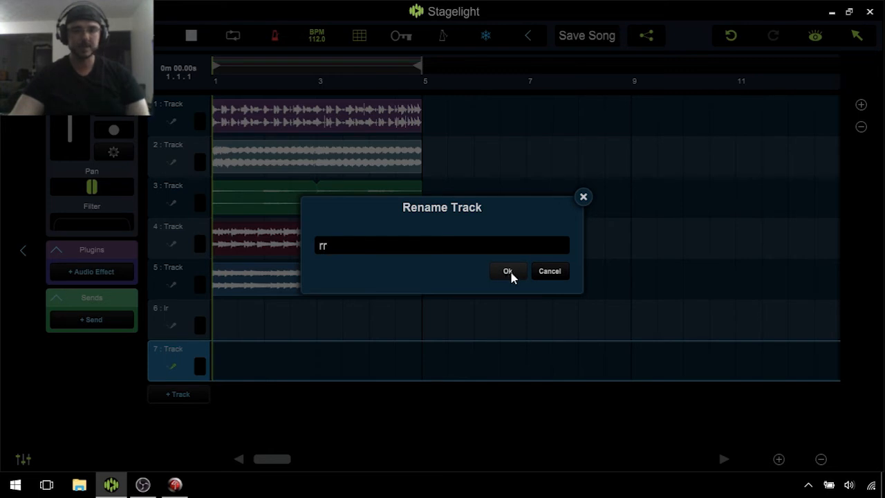
left_click(509, 272)
left_click_drag(94, 187, 229, 195)
Select all the loops on tracks 1 to 5 and move them one bar later to start at bar 2
left_click_drag(448, 315, 212, 118)
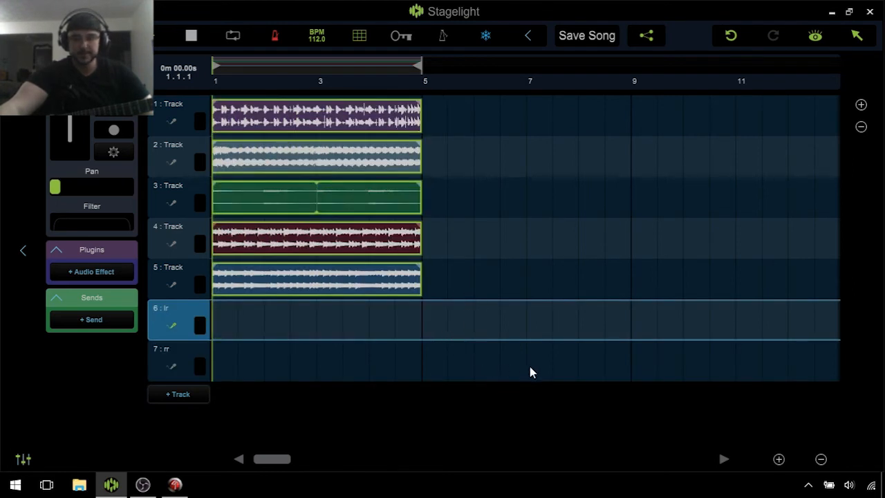
left_click(857, 38)
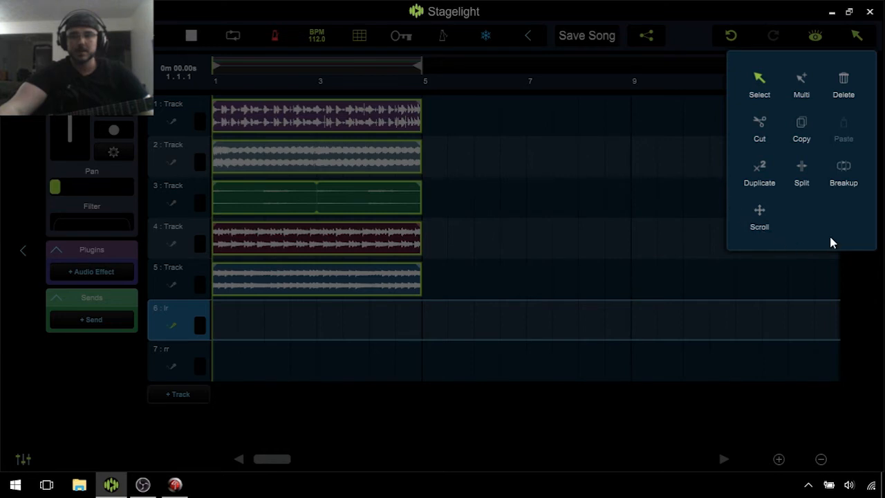
left_click(802, 80)
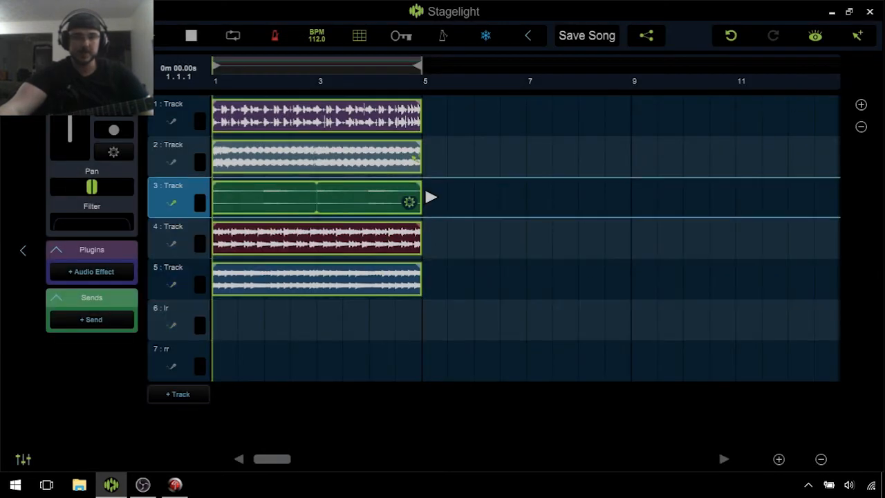
left_click(858, 40)
left_click(759, 78)
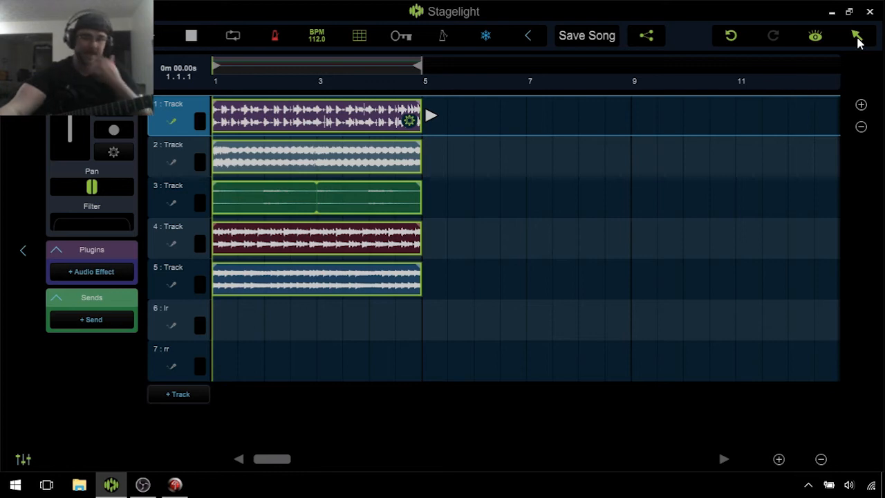
left_click(439, 322)
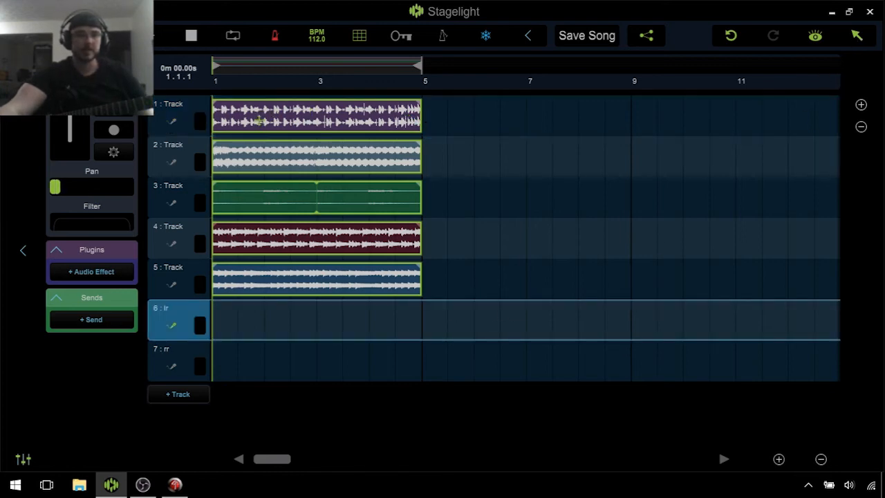
left_click(430, 115)
left_click_drag(268, 119, 316, 123)
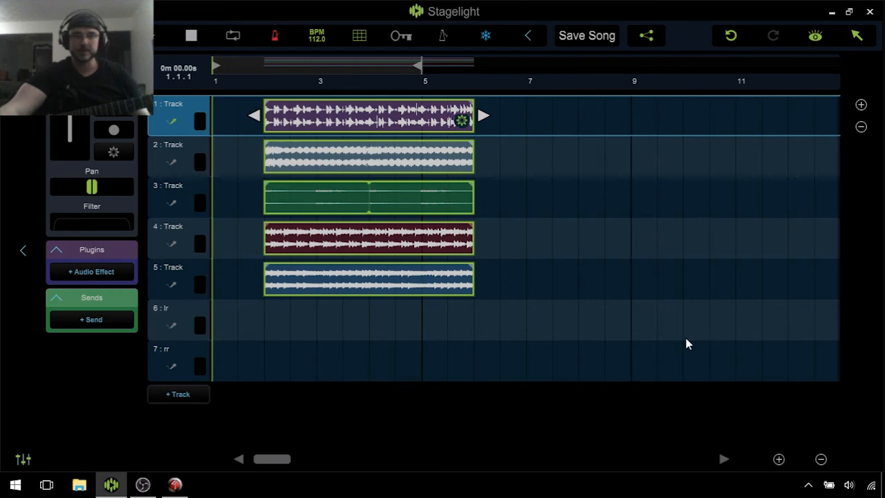
Duplicate the selected loops on tracks 1 to 5 three times so they run to bar 18
left_click(857, 37)
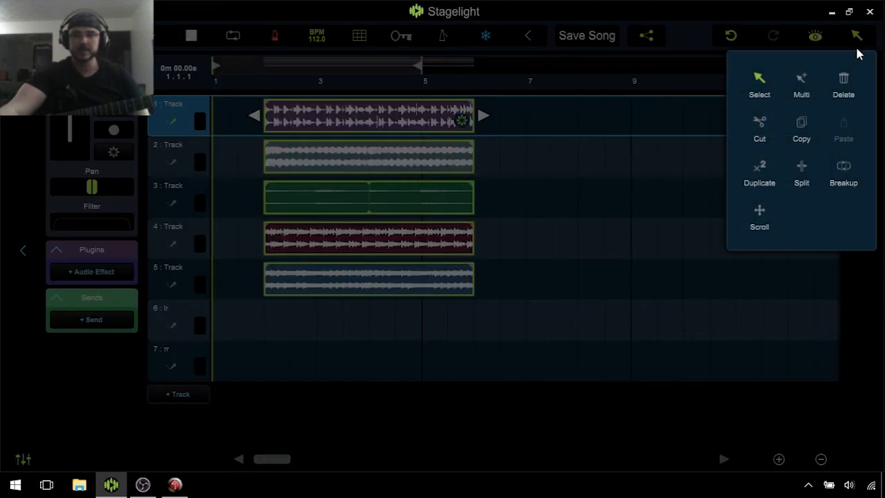
left_click(759, 174)
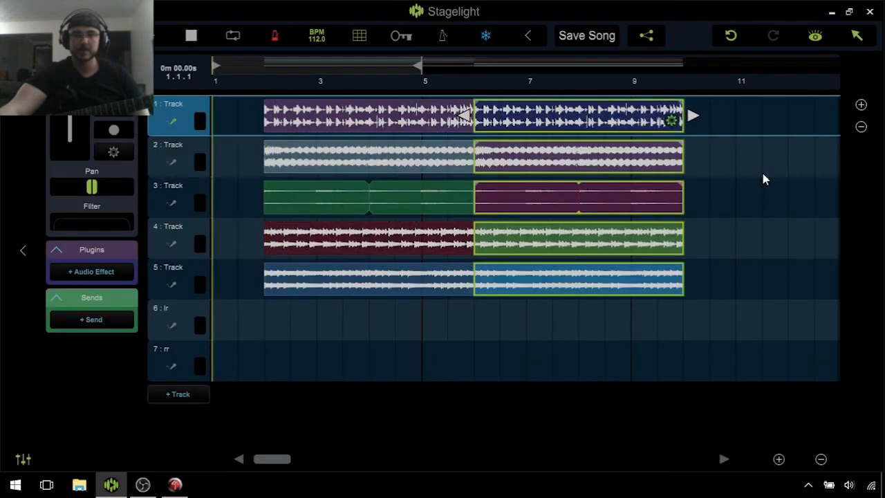
left_click(854, 38)
left_click(762, 174)
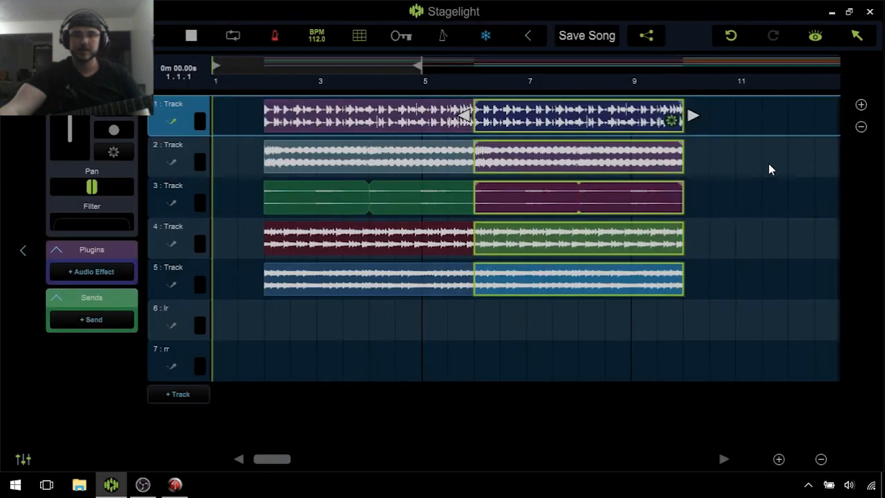
left_click(857, 37)
left_click(757, 177)
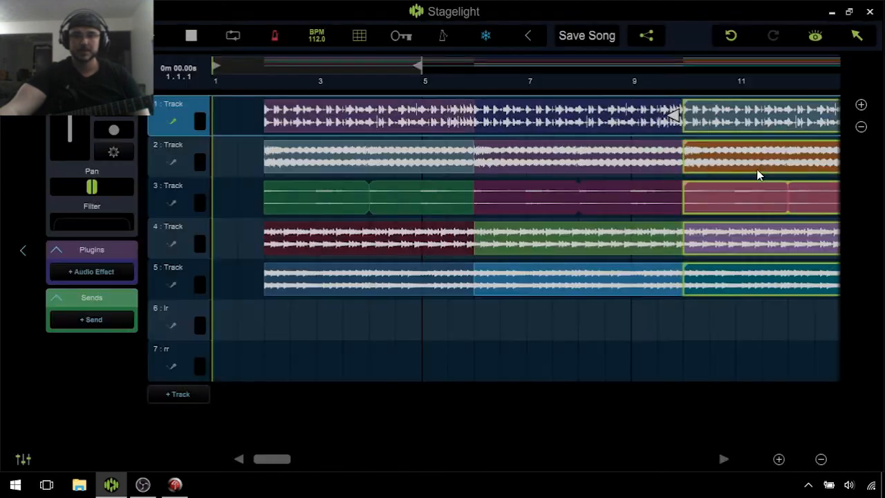
left_click(822, 460)
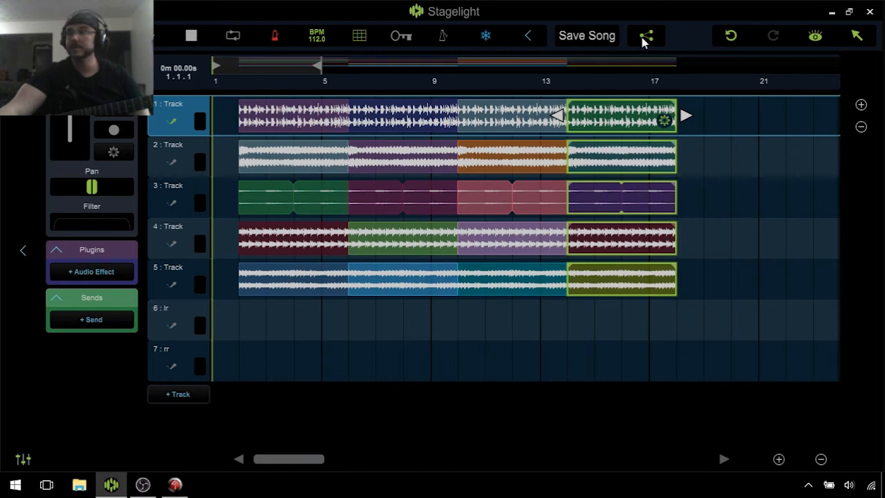
Save the song as FunkyFresh
left_click(587, 39)
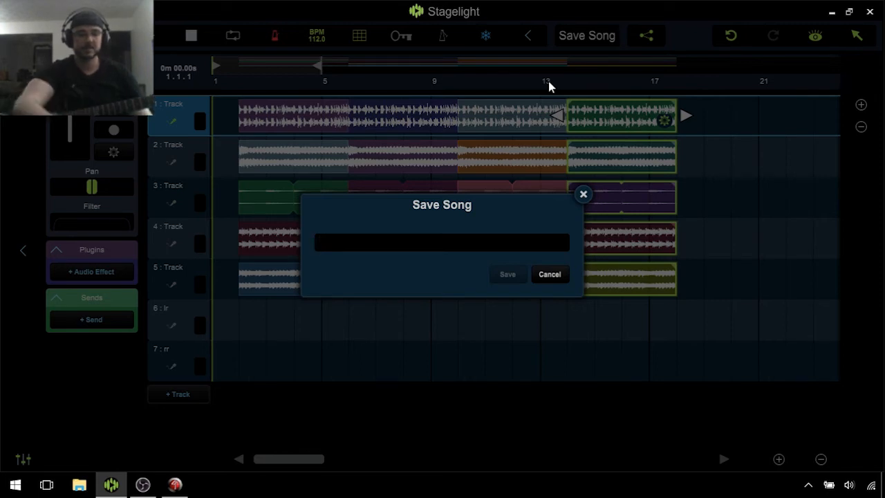
type("FunkyFresh")
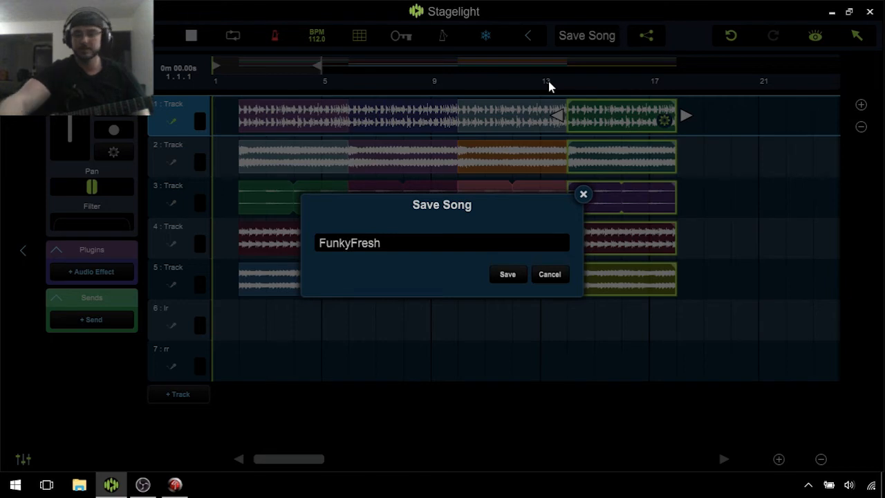
left_click(508, 275)
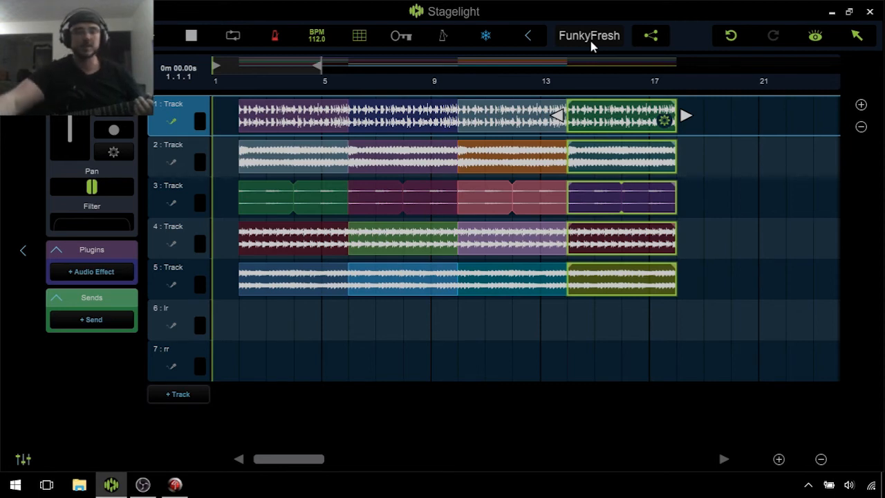
Play the song while raising the master track's volume to +5.2 dB, and stop playback with the lr track selected
key("space")
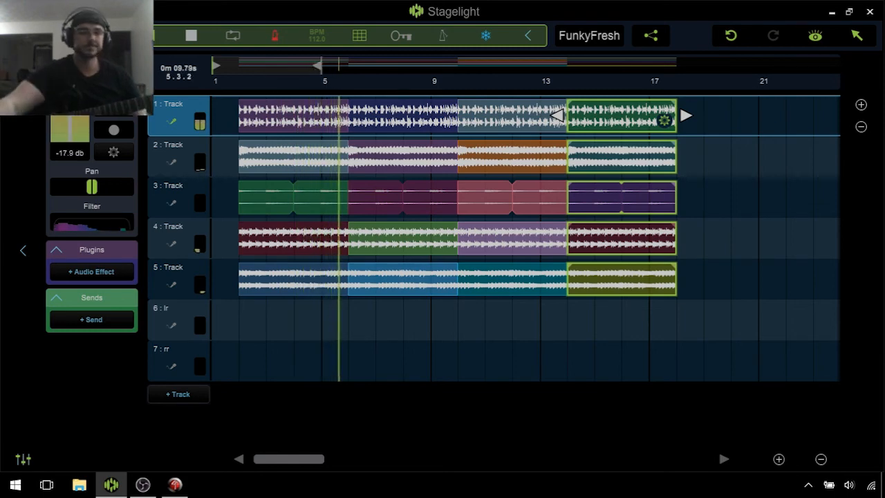
left_click(23, 459)
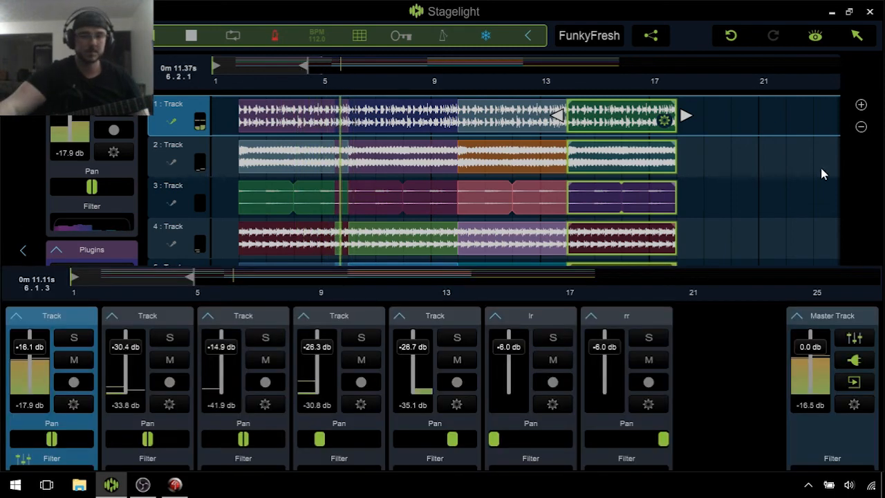
left_click_drag(812, 134, 820, 129)
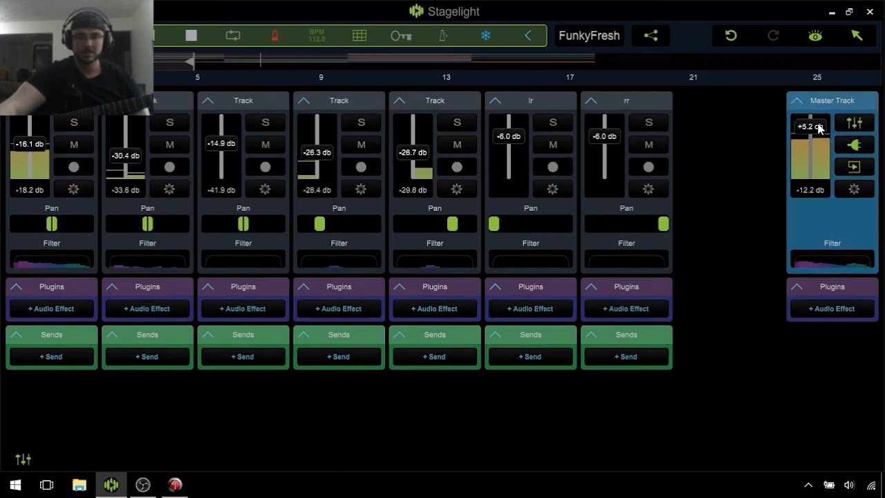
left_click(24, 459)
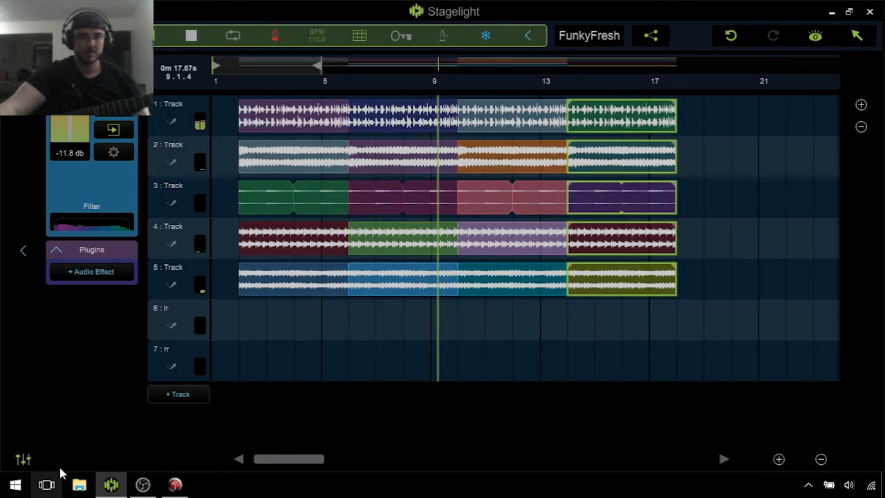
left_click(174, 327)
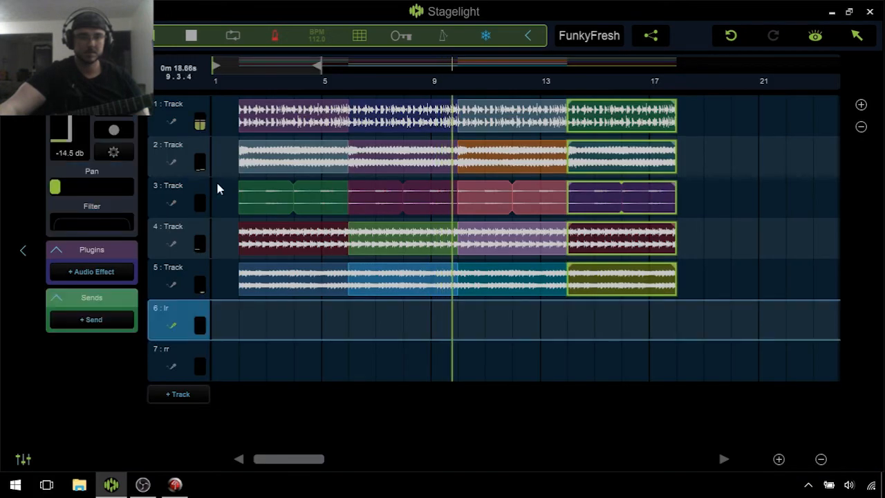
left_click(197, 35)
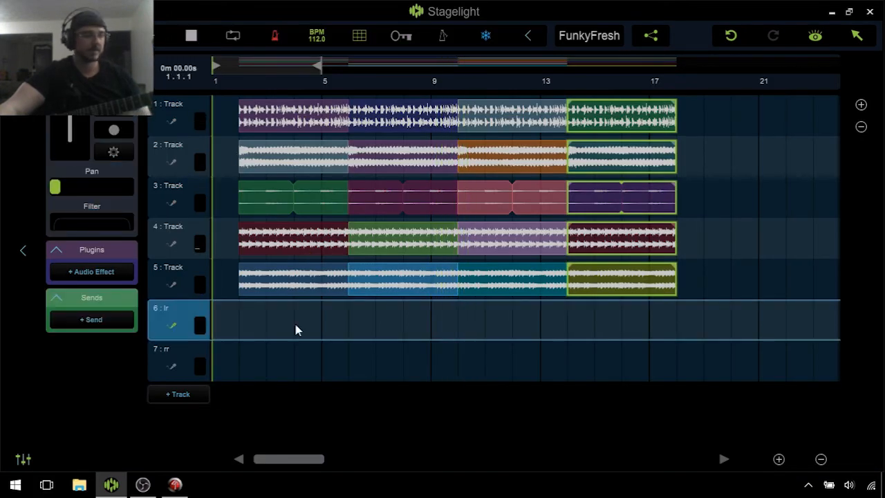
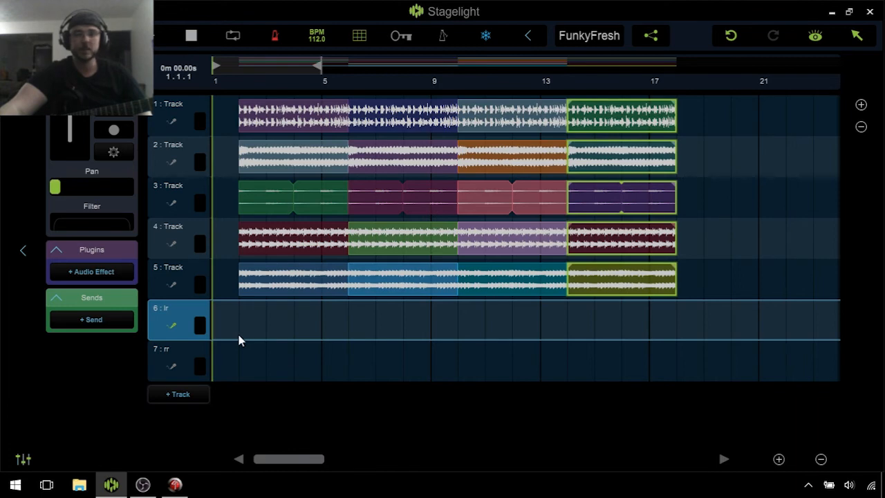
Look through the lr track's options and record a short clip on that track from the song's start
left_click(113, 153)
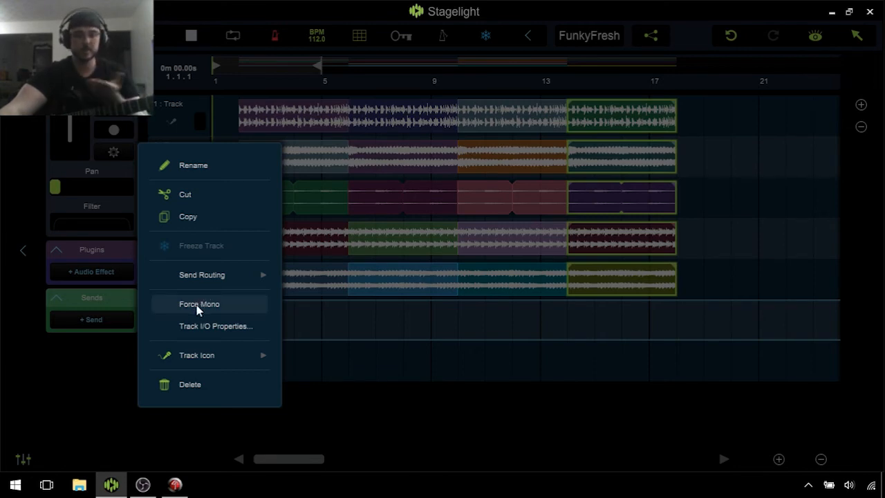
left_click(341, 405)
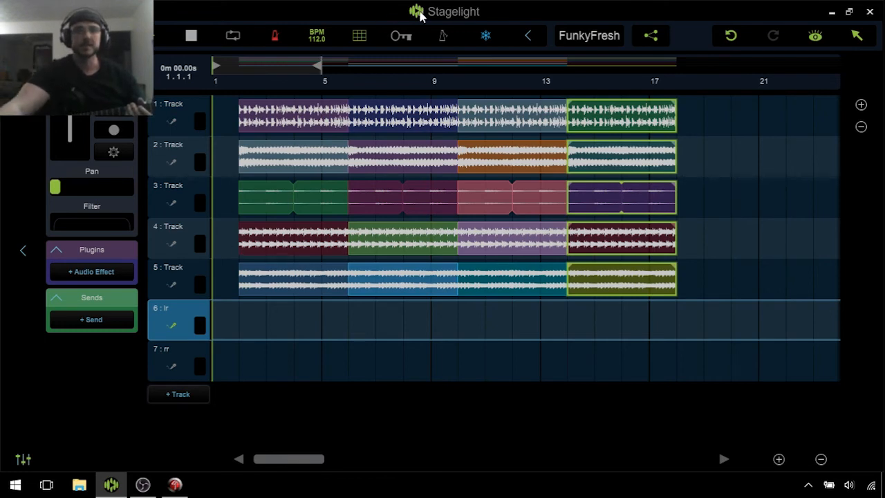
left_click(276, 38)
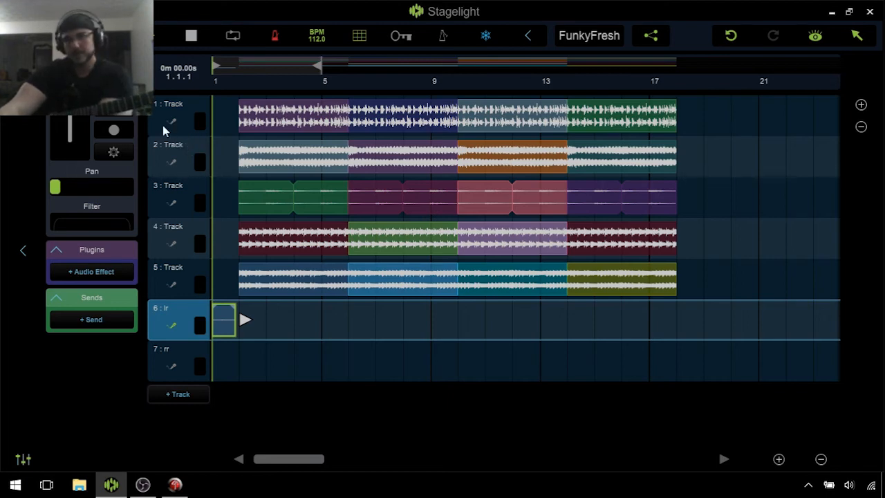
Arm the lr and rr tracks for recording and disarm both again
left_click(114, 131)
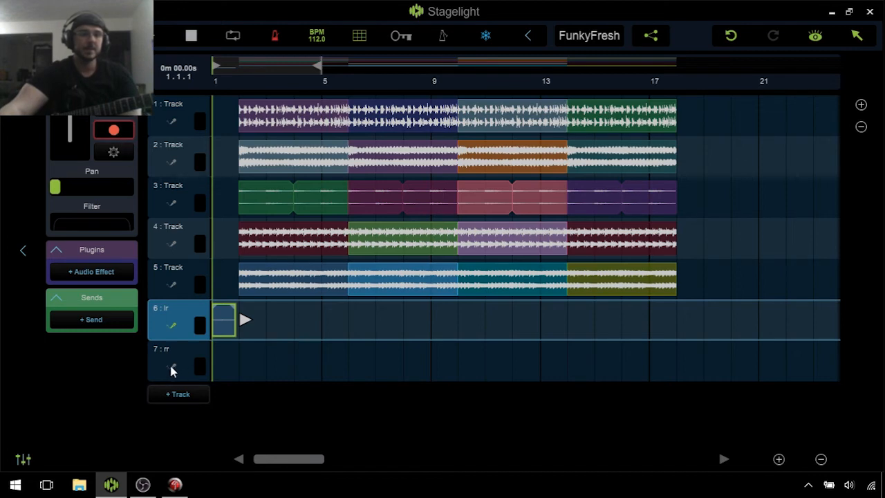
left_click(173, 371)
left_click(114, 132)
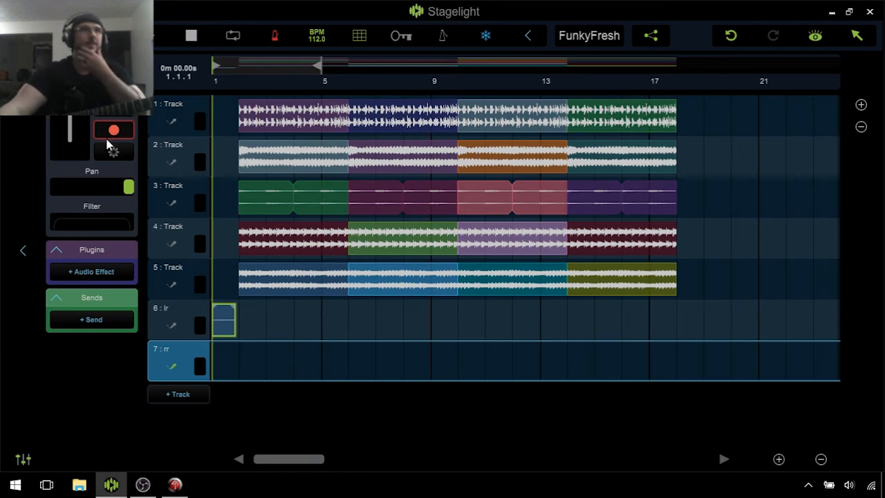
left_click(114, 131)
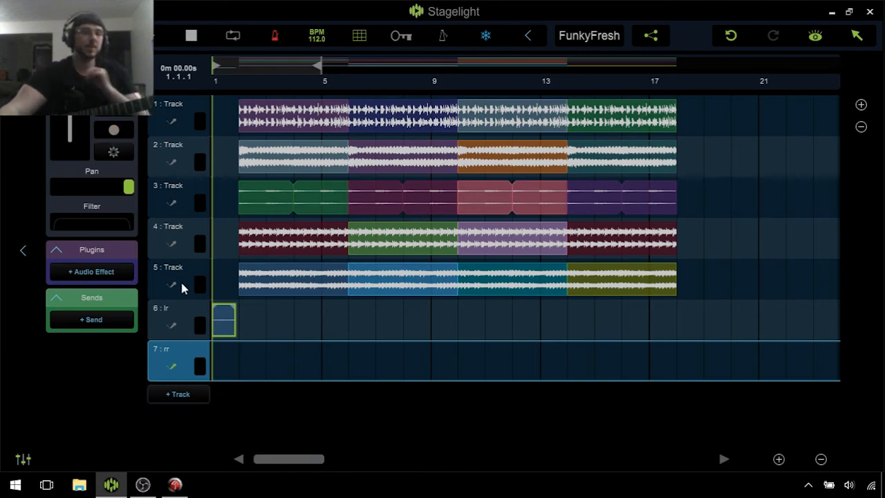
left_click(178, 330)
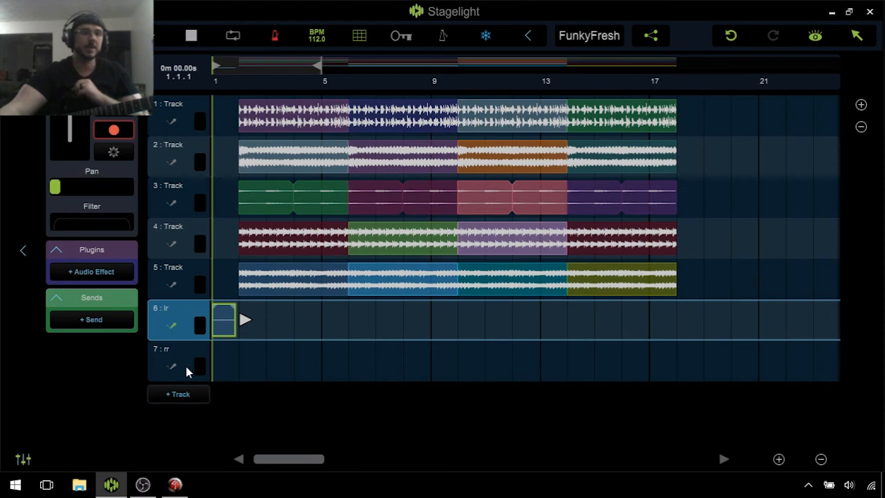
left_click(174, 364)
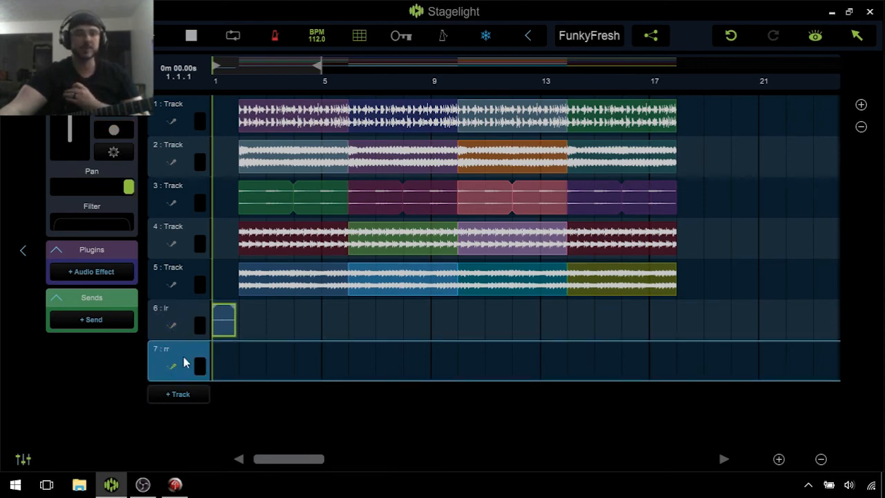
left_click(174, 330)
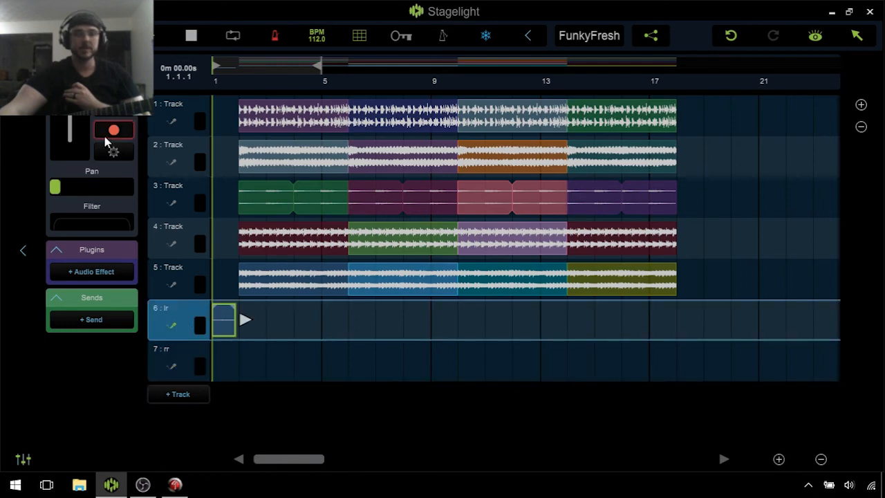
left_click(115, 134)
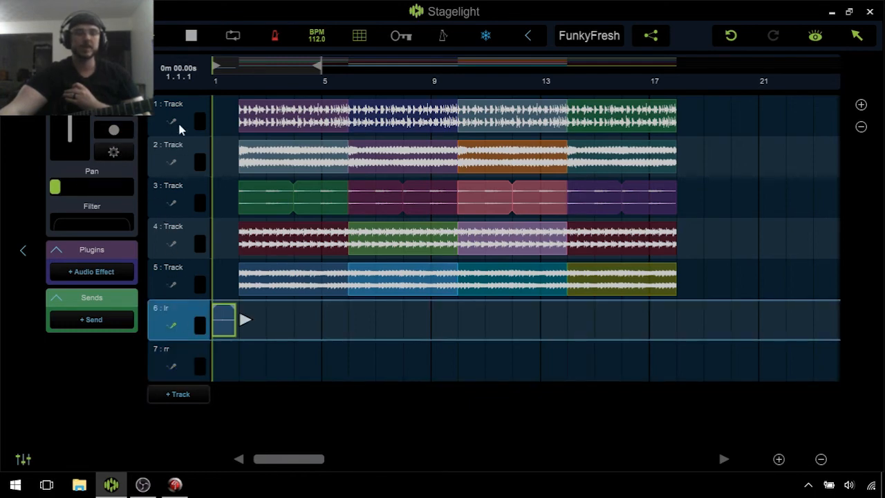
left_click(174, 193)
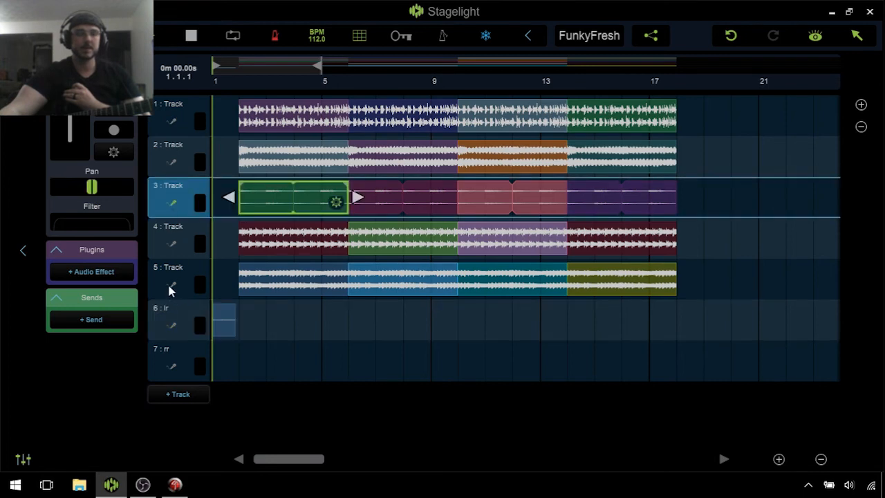
left_click(171, 286)
left_click(173, 330)
left_click(174, 369)
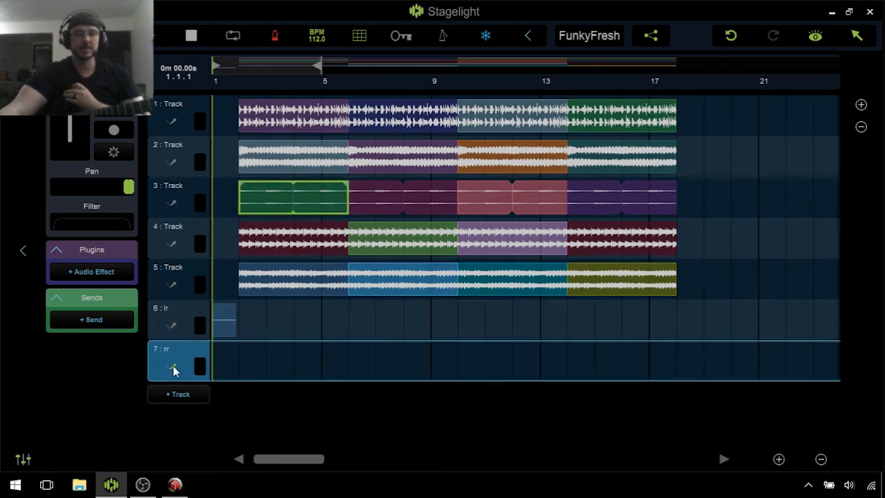
left_click(173, 325)
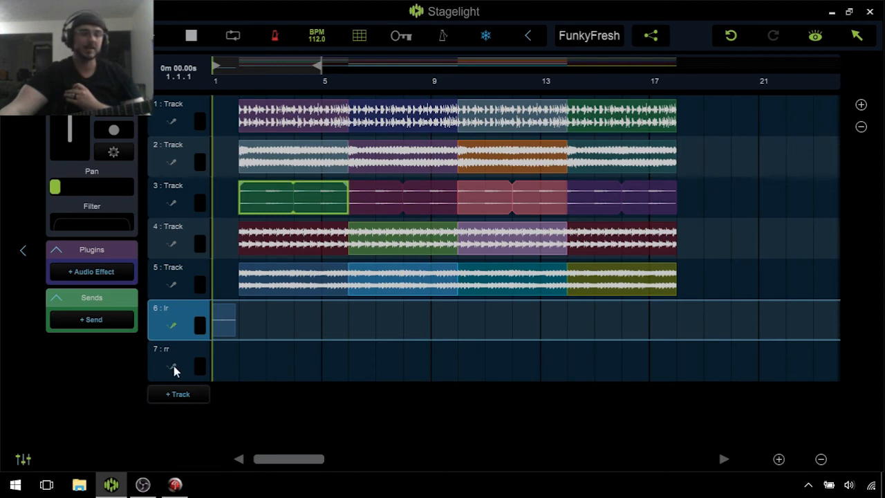
left_click(175, 369)
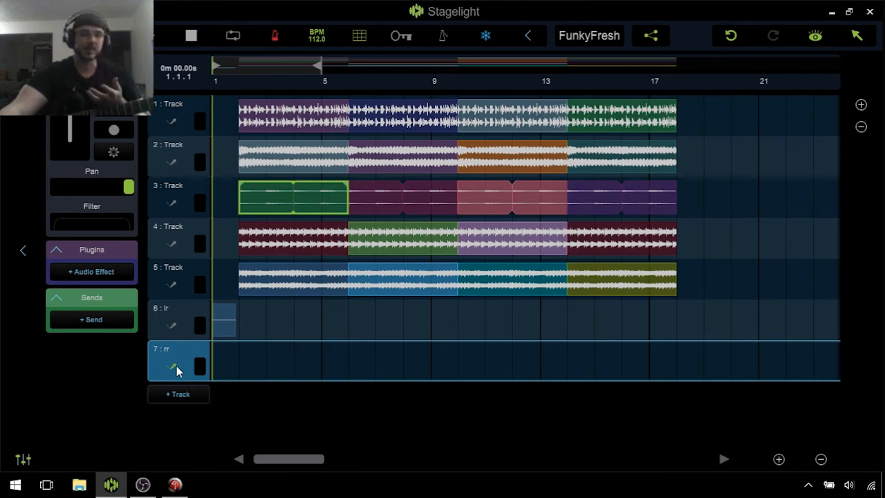
Record a guitar take on the lr track from the song's start and stop just past bar 12
left_click(174, 328)
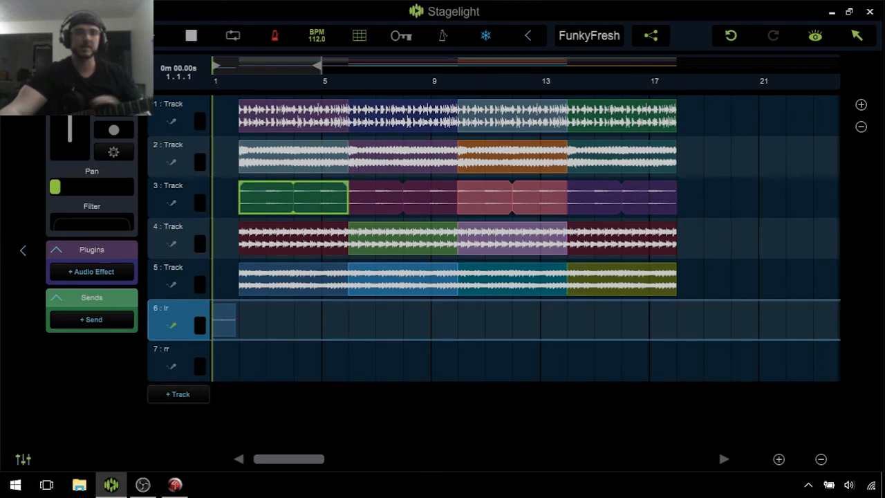
key("r")
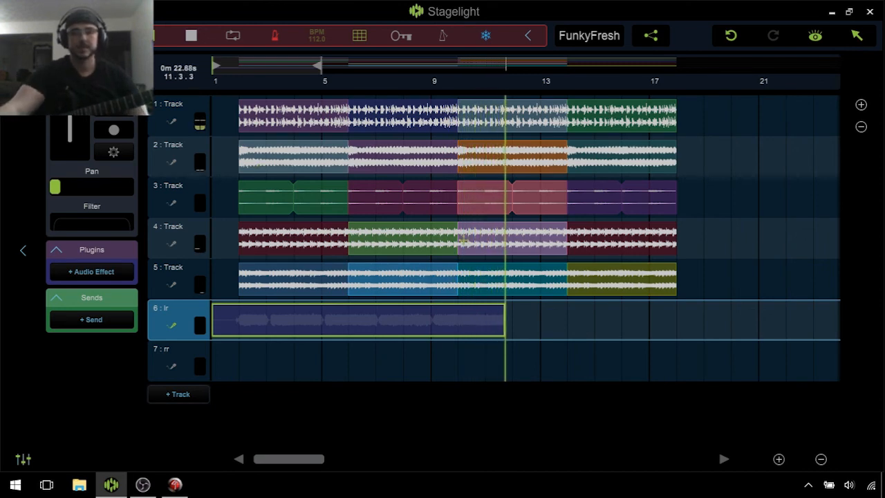
key("space")
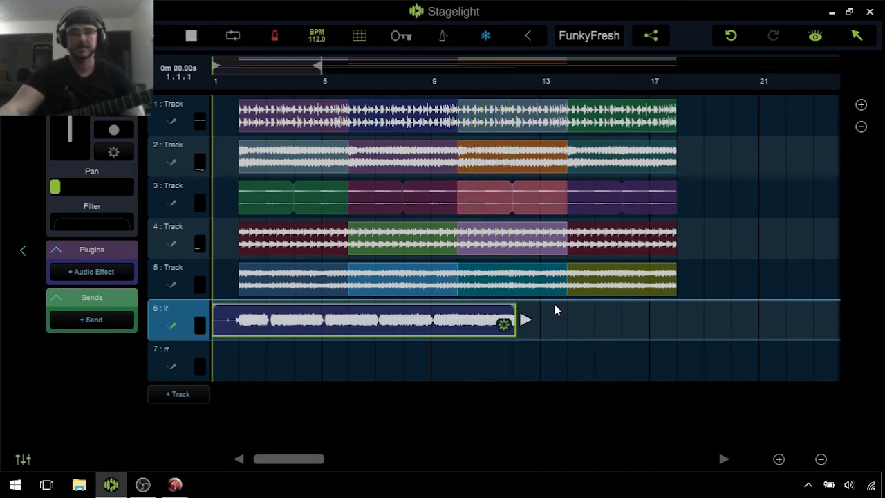
Trim the starts of the third clips on tracks 2 to 5 so that they begin at bar 12
left_click(485, 284)
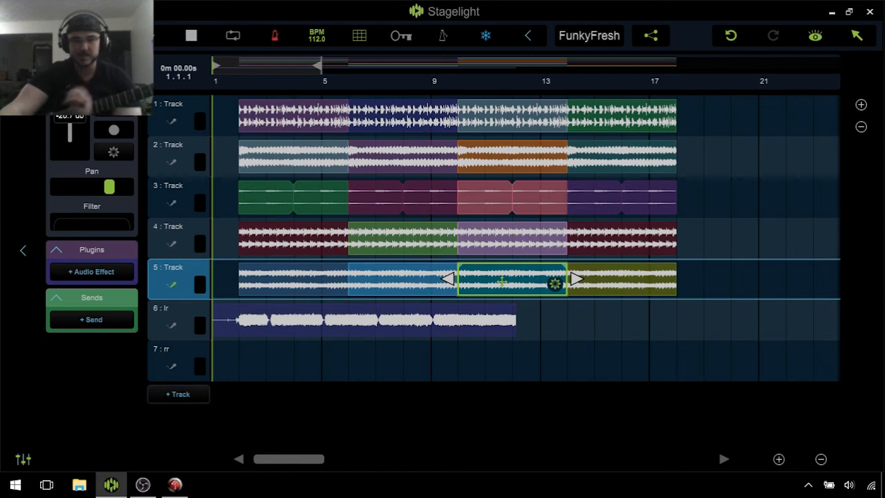
left_click_drag(448, 278, 512, 278)
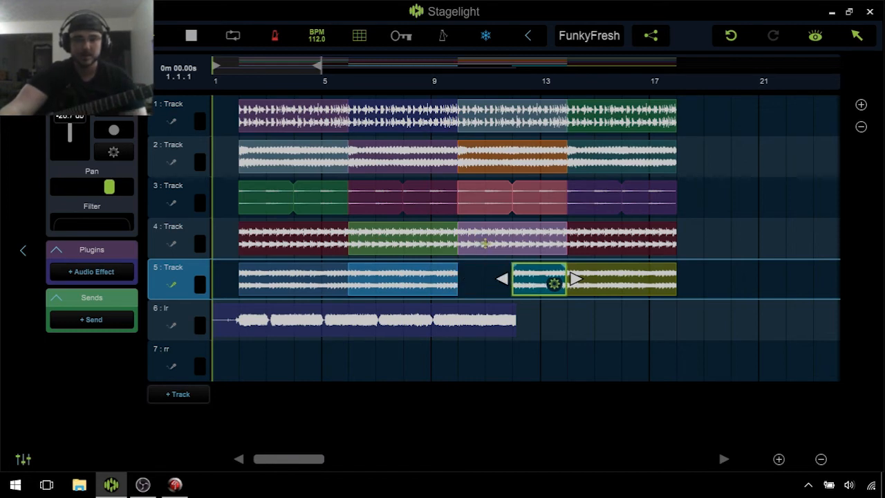
left_click(484, 240)
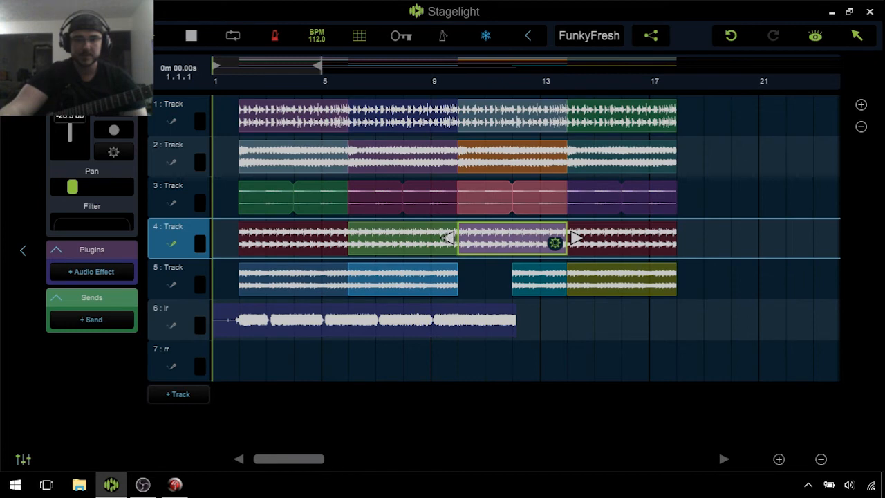
left_click_drag(448, 238, 503, 238)
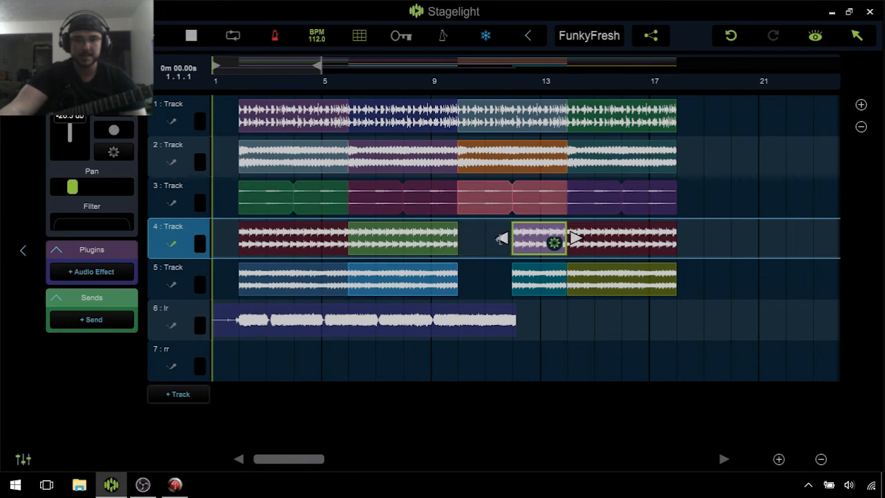
left_click(481, 198)
left_click_drag(456, 199, 512, 199)
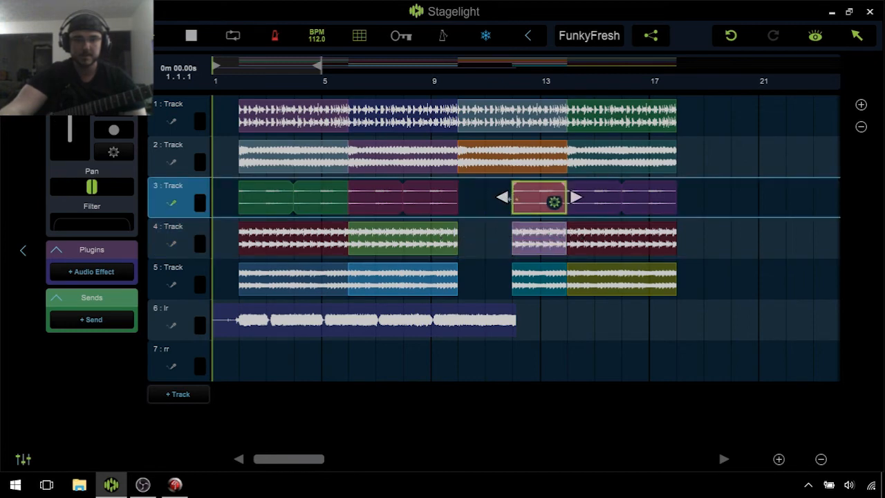
left_click(486, 164)
left_click_drag(454, 159, 505, 166)
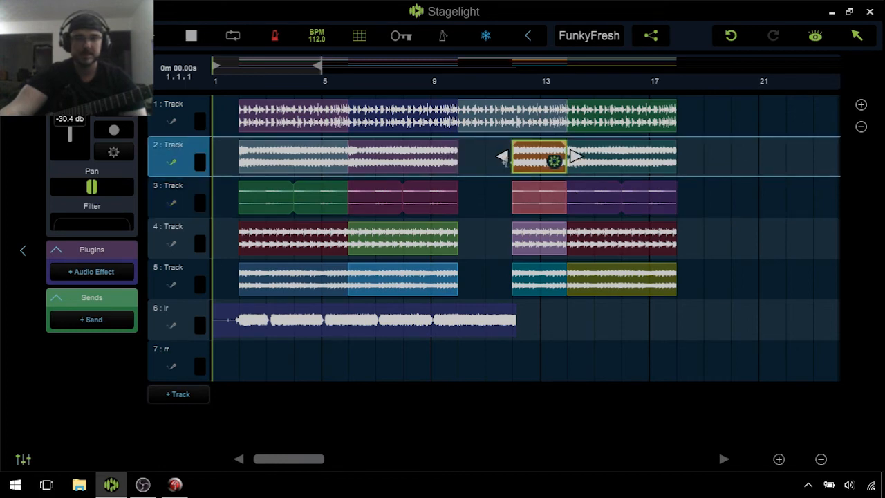
Play the song from bar 9 through the gap in tracks 2 to 5, checking the lr track, and stop playback
left_click(436, 86)
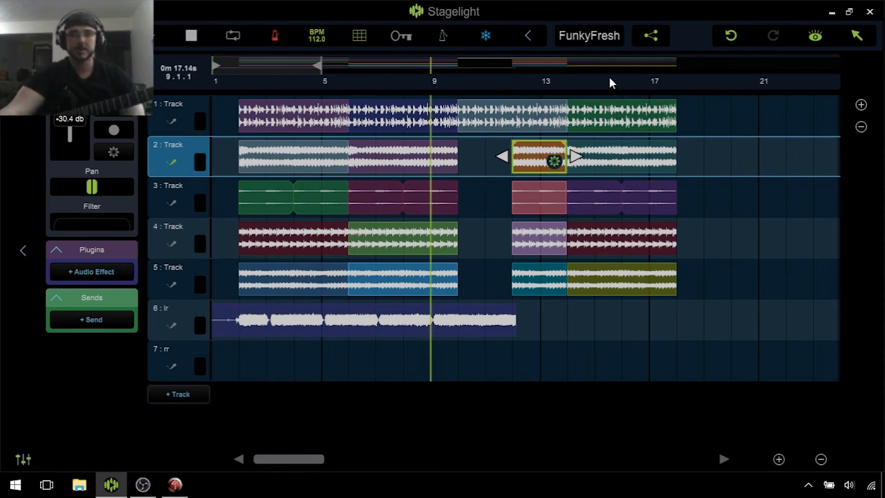
left_click(455, 88)
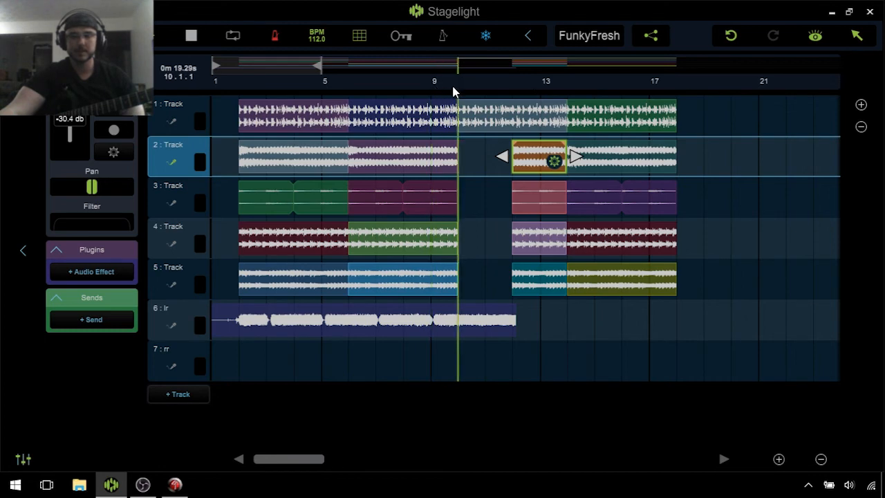
left_click(436, 88)
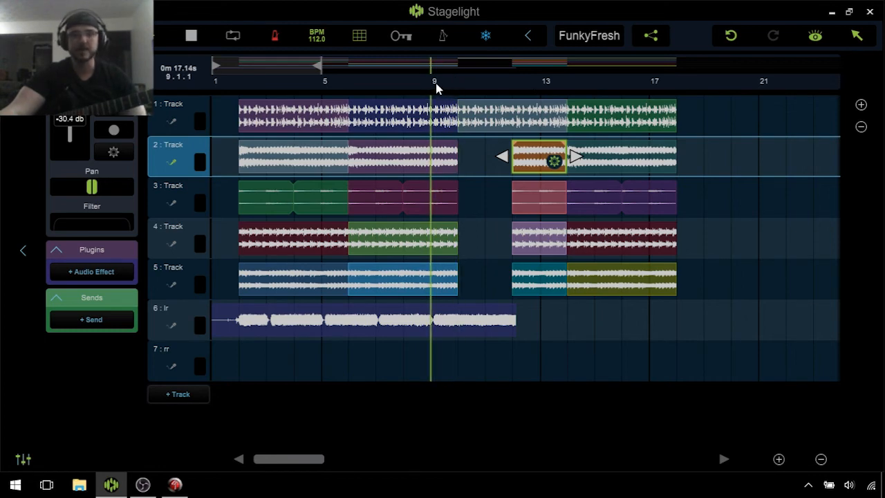
key("space")
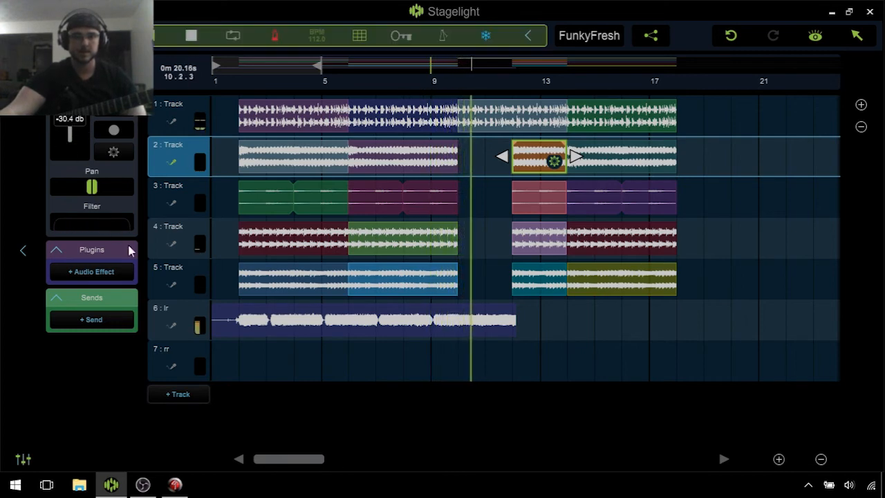
left_click(176, 327)
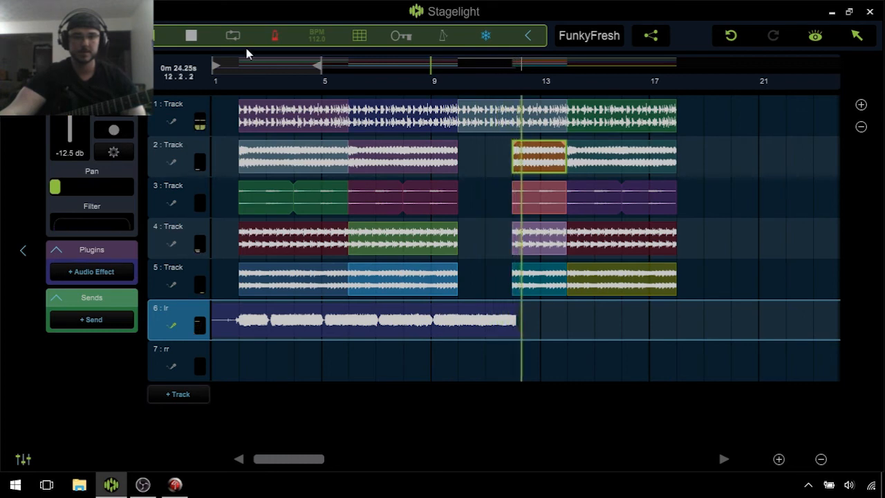
left_click(192, 40)
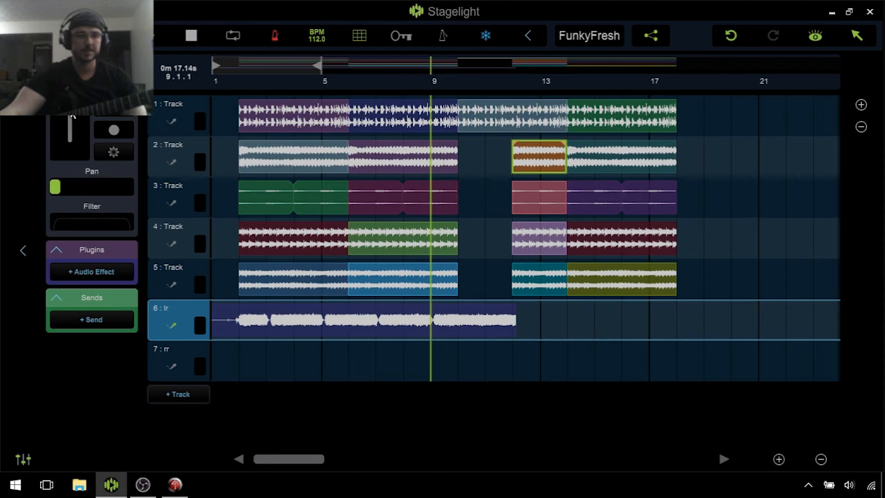
Record a full guitar take on the lr track from the song's start and trim the clip to run from bar 2 to bar 18
left_click(174, 370)
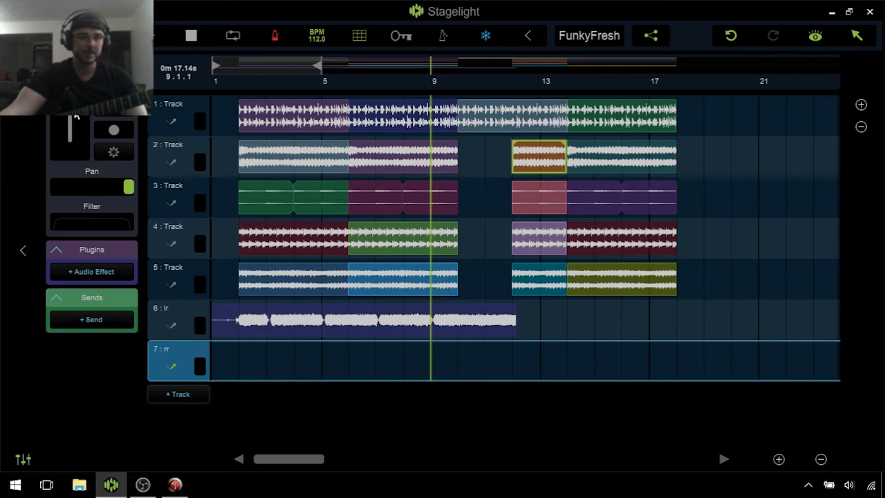
left_click(169, 330)
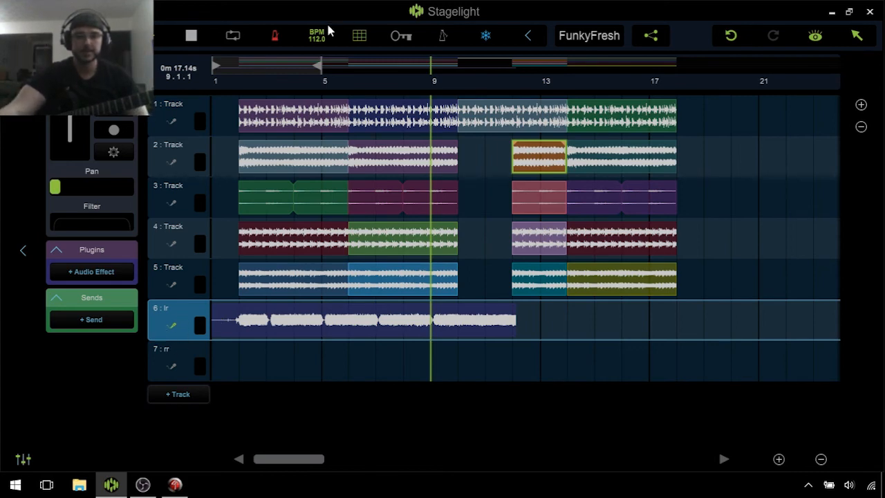
key("Home")
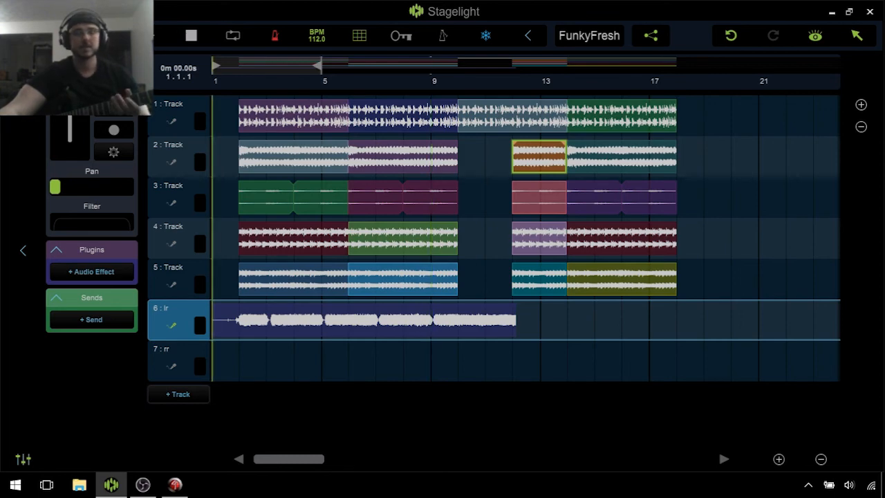
key("r")
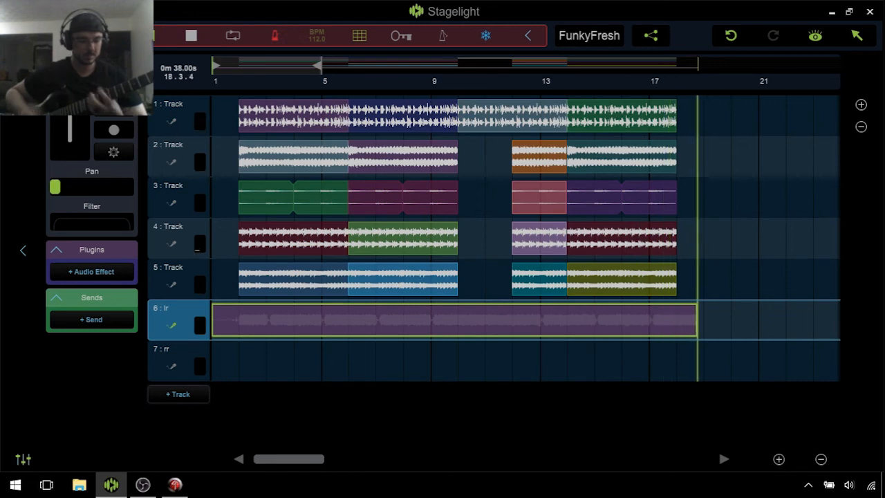
key("space")
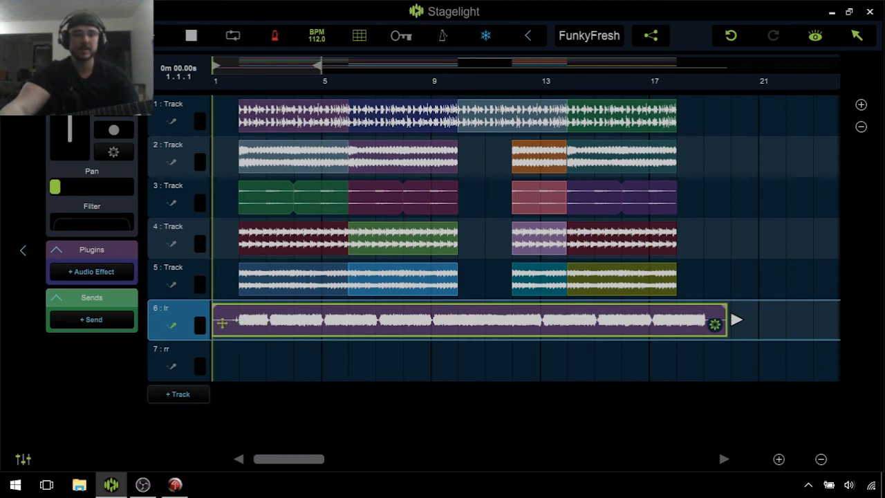
left_click_drag(214, 321, 238, 321)
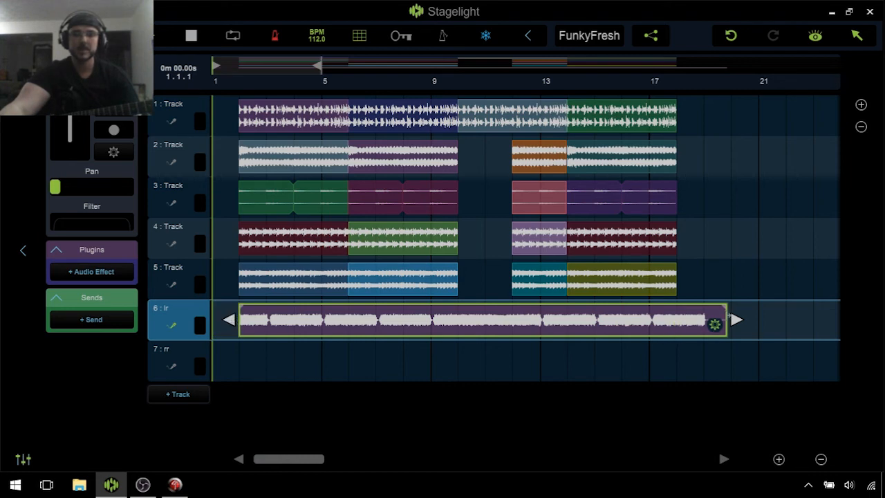
left_click_drag(727, 322, 680, 325)
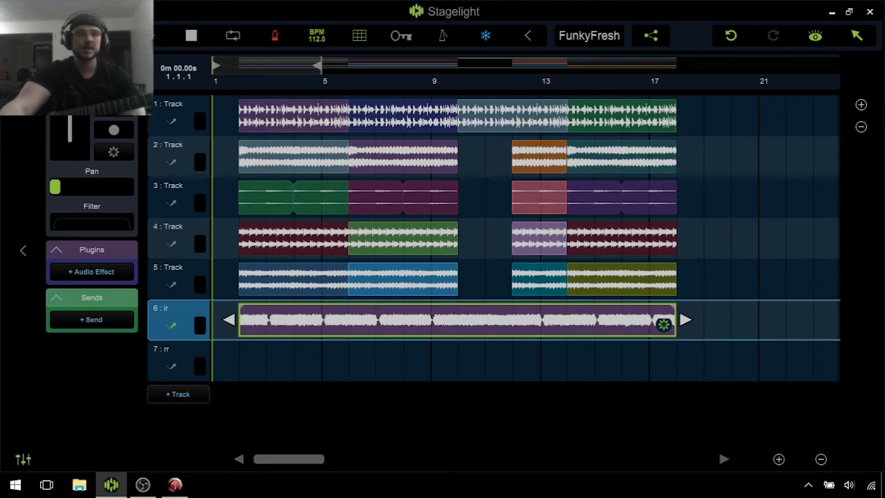
Record a second guitar take on the rr track and trim its clip to run from bar 2 to bar 18
left_click(177, 368)
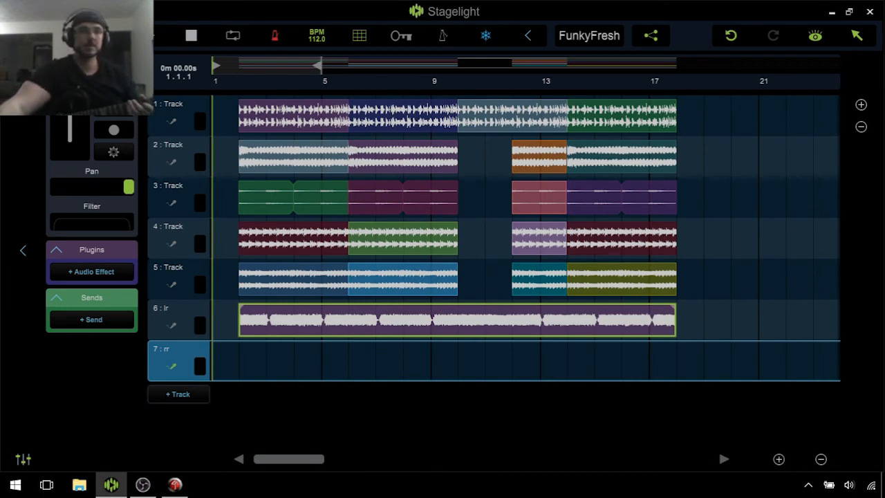
key("r")
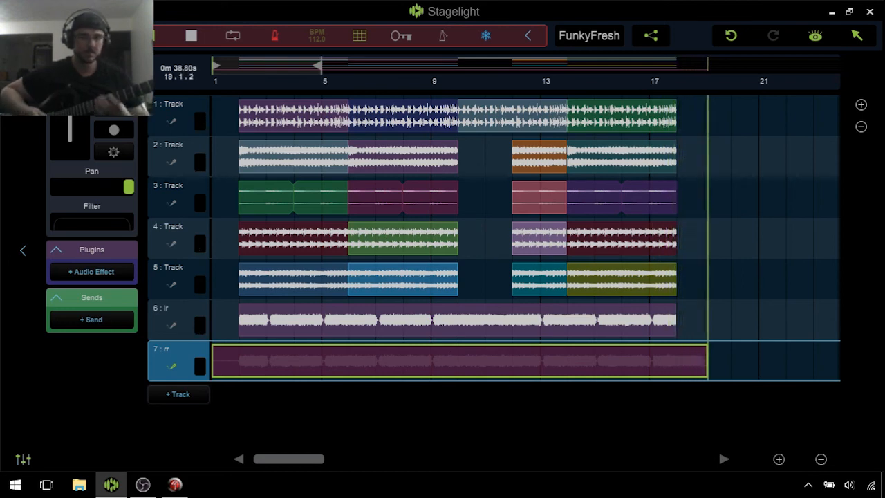
key("space")
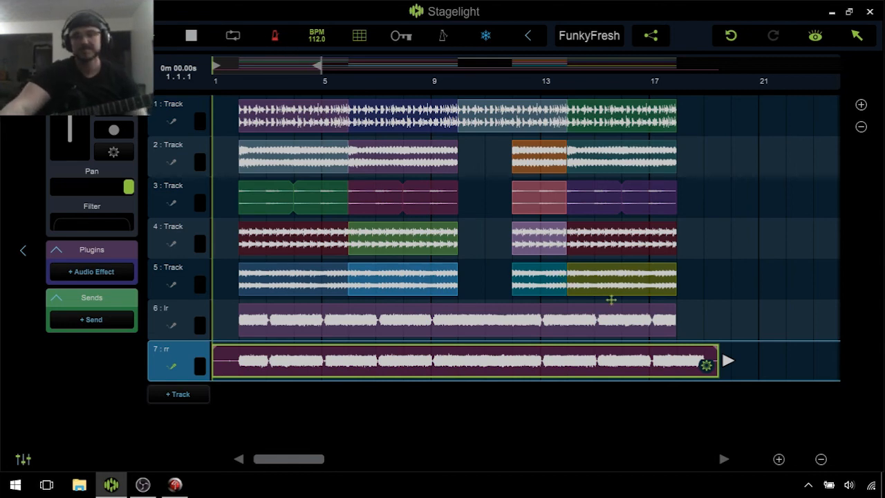
left_click_drag(726, 366, 685, 368)
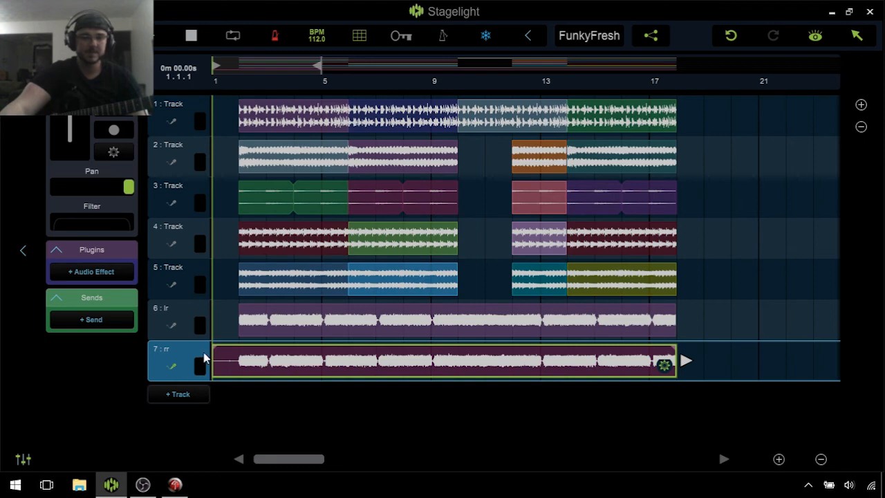
left_click_drag(219, 370, 230, 369)
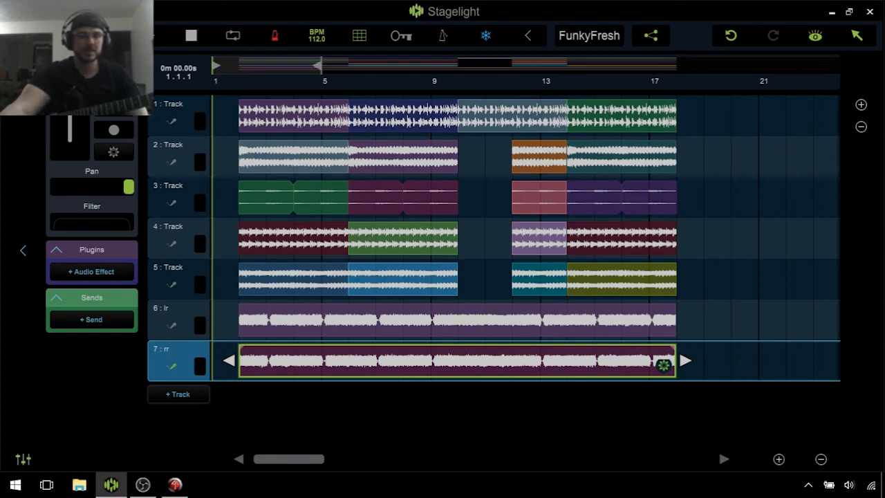
Play the song from its start to check both guitar tracks' levels, and stop playback just past bar 10
key("space")
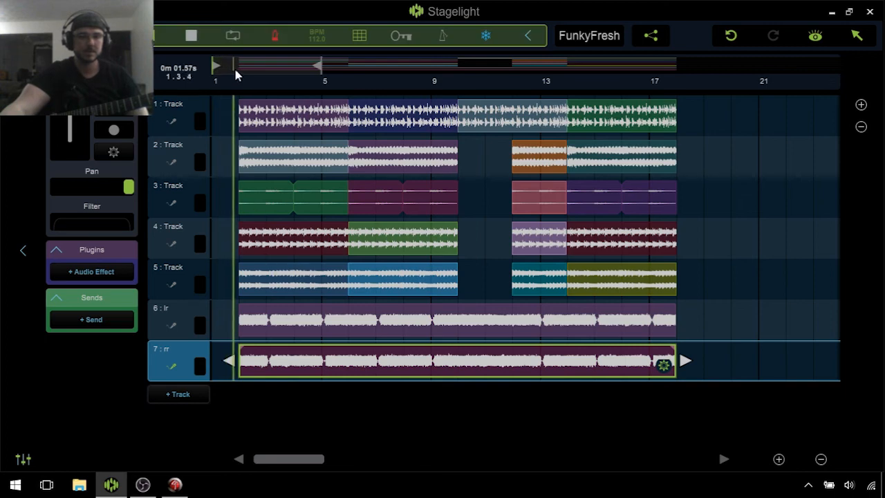
left_click(175, 332)
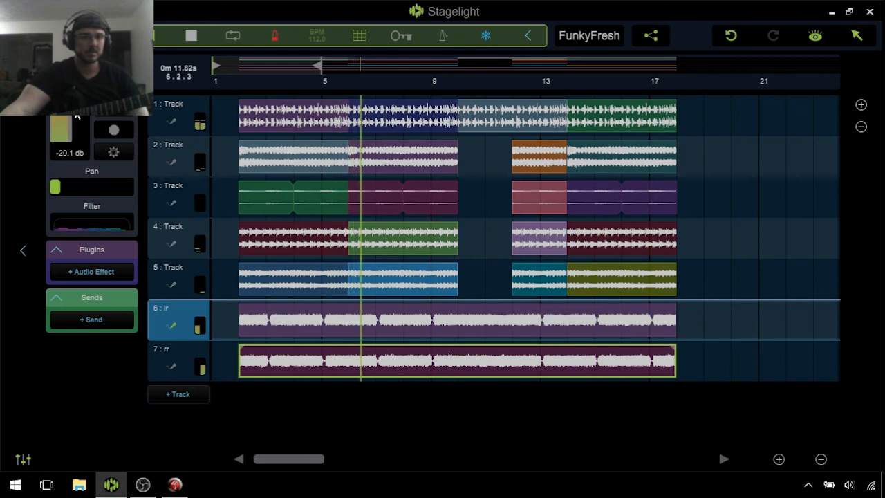
left_click(169, 370)
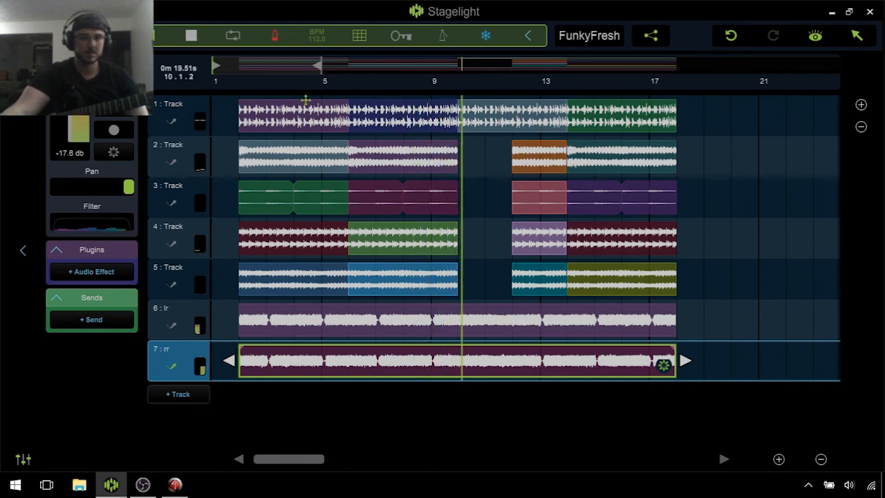
key("space")
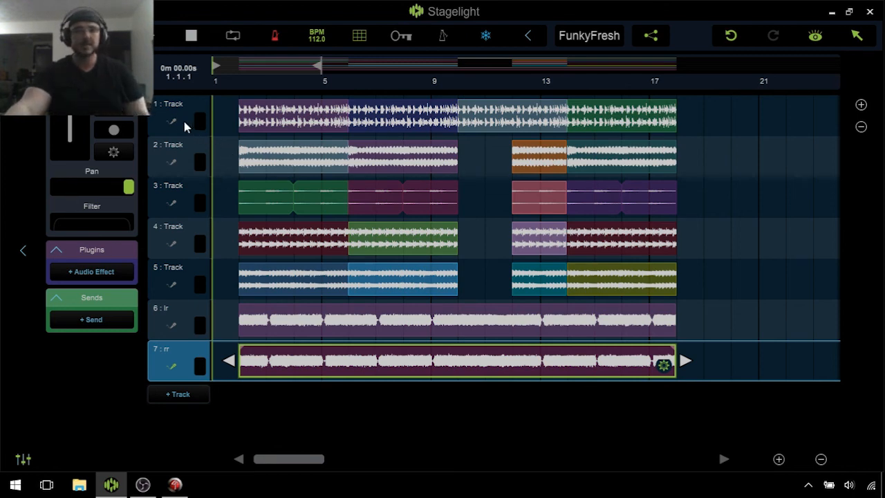
Review the channel settings of track 1 and of the lr and rr guitar tracks
left_click(179, 123)
left_click(173, 121)
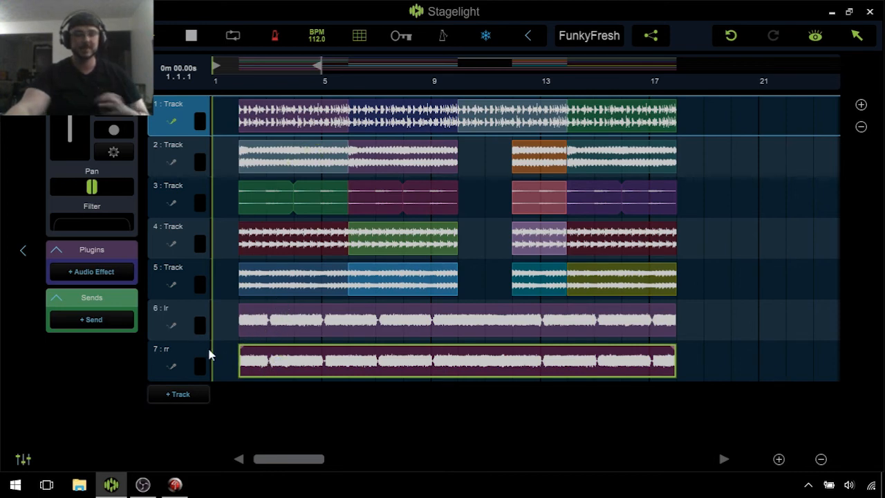
left_click(175, 321)
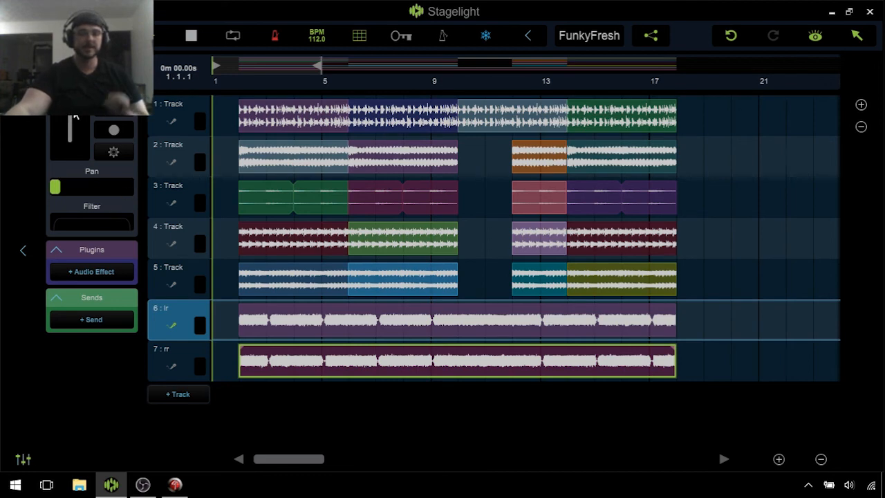
left_click(176, 367)
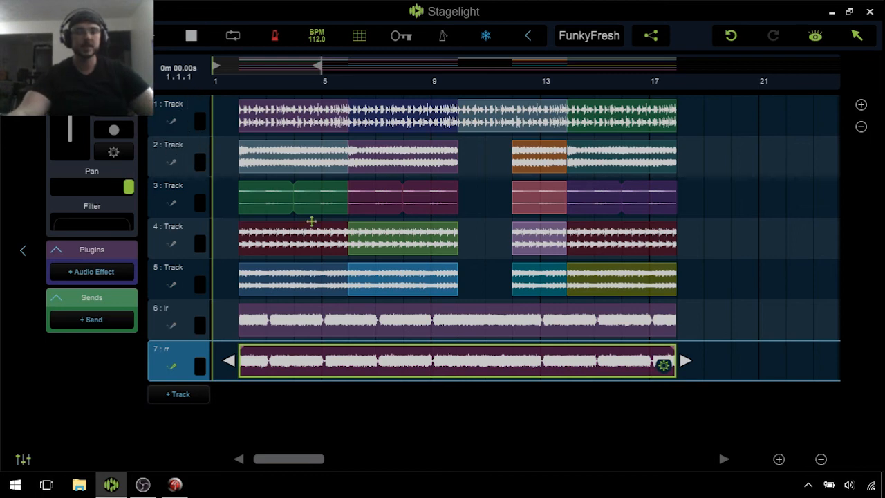
left_click(181, 124)
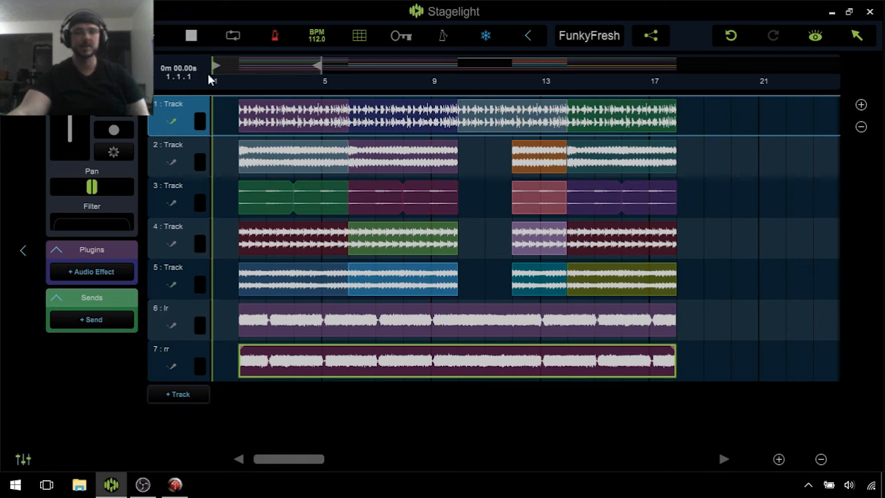
Set the playback start at bar 2, set track 1's volume to about -13.3 dB while the song plays, and stop playback
left_click(236, 80)
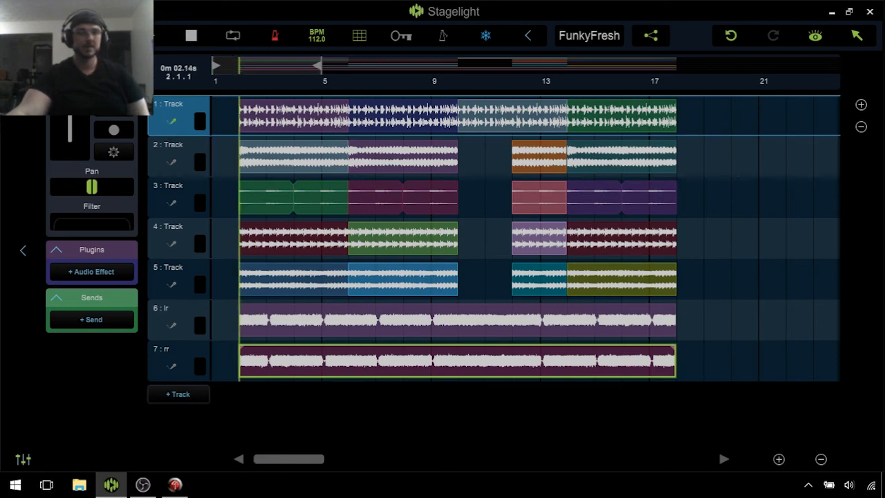
key("space")
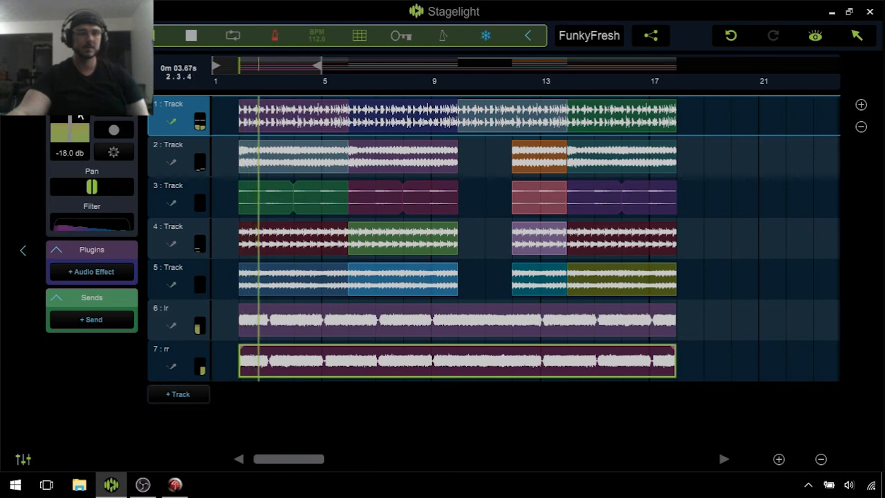
mouse_move(74, 108)
left_mouse_down()
mouse_move(76, 116)
mouse_move(77, 107)
left_mouse_up()
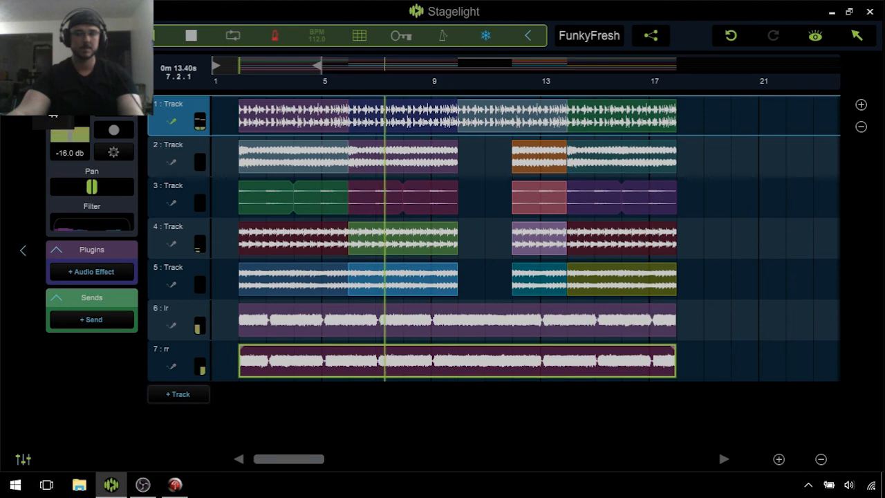
left_click(191, 40)
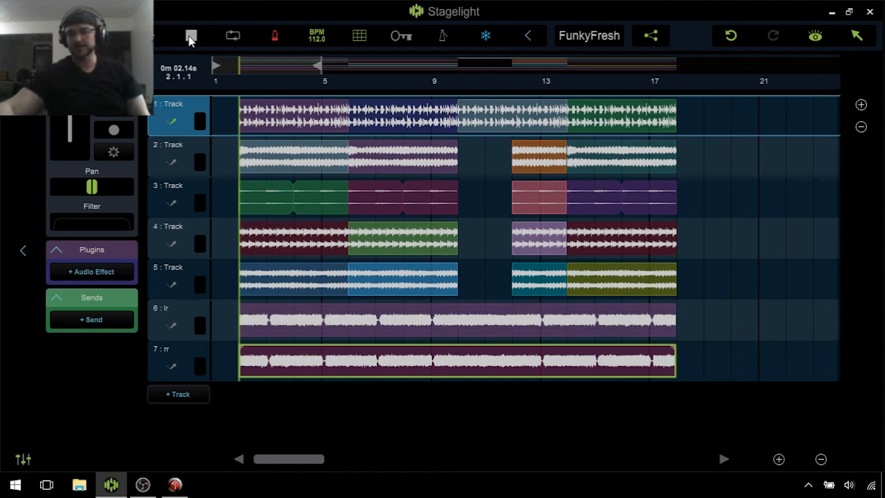
Set track 2's volume to -29.1 dB and track 3's to about -10.9 dB during playback from bar 2, and stop
left_click(174, 164)
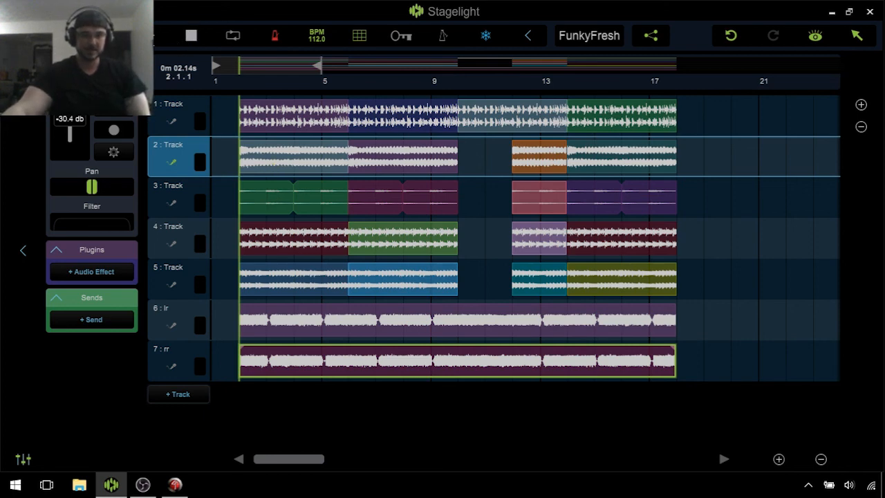
left_click(154, 41)
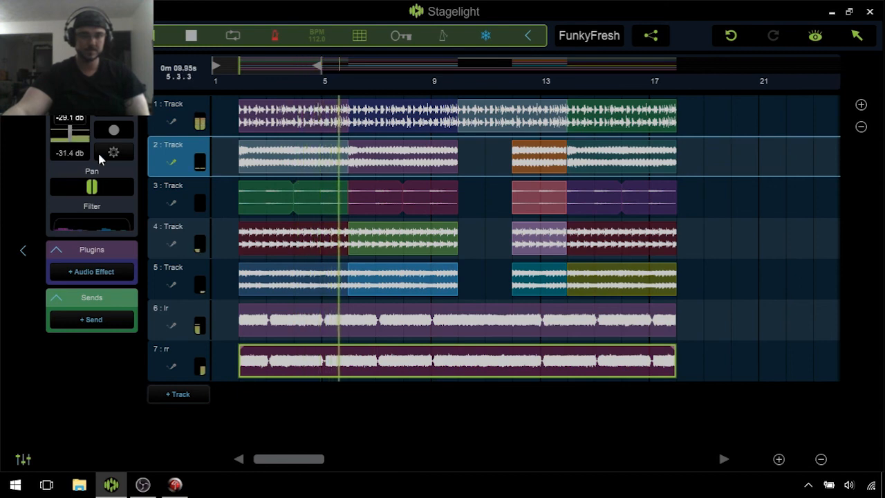
left_click(172, 200)
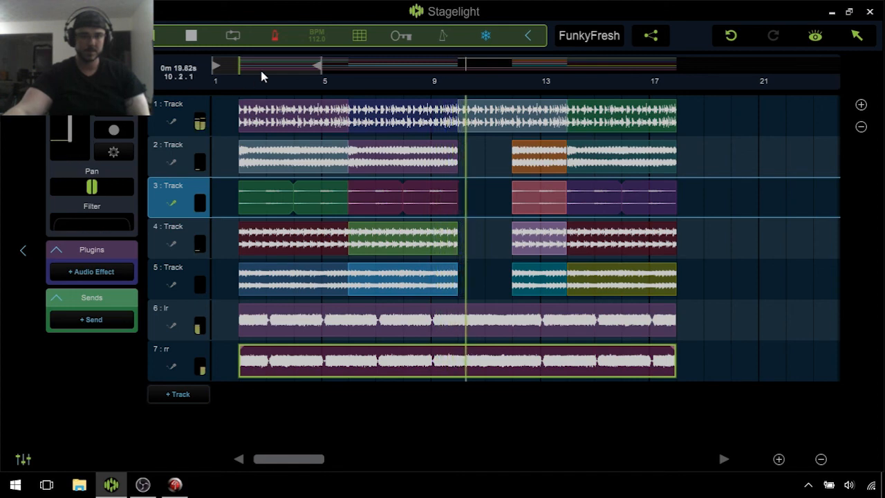
left_click(193, 35)
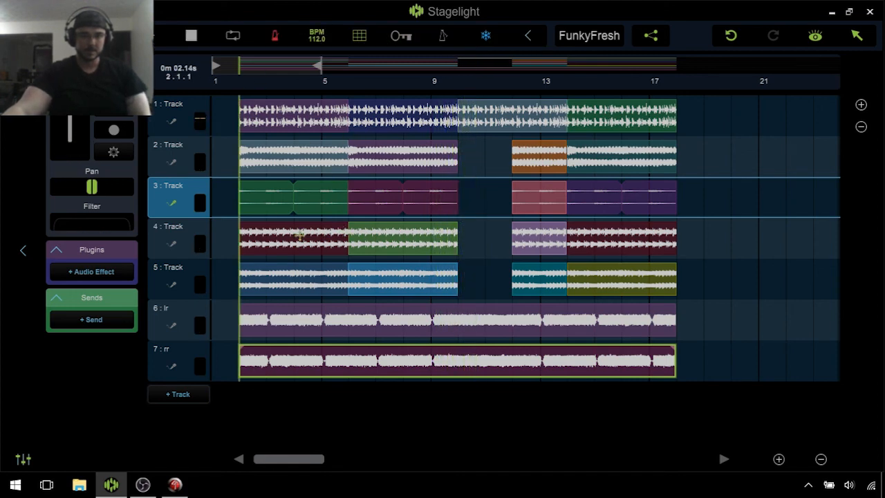
Review the panning of tracks 4 and 5, and raise track 4's volume slightly during playback with a quick mute comparison
left_click(175, 248)
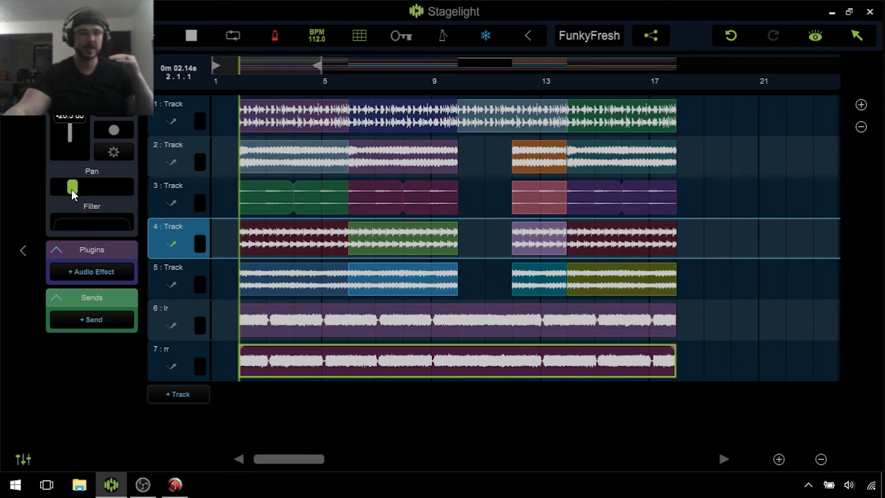
left_click(171, 288)
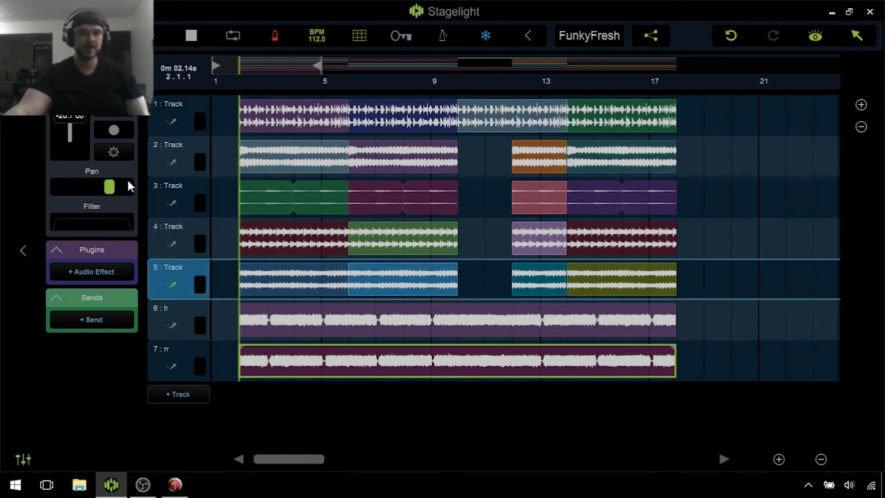
left_click(175, 238)
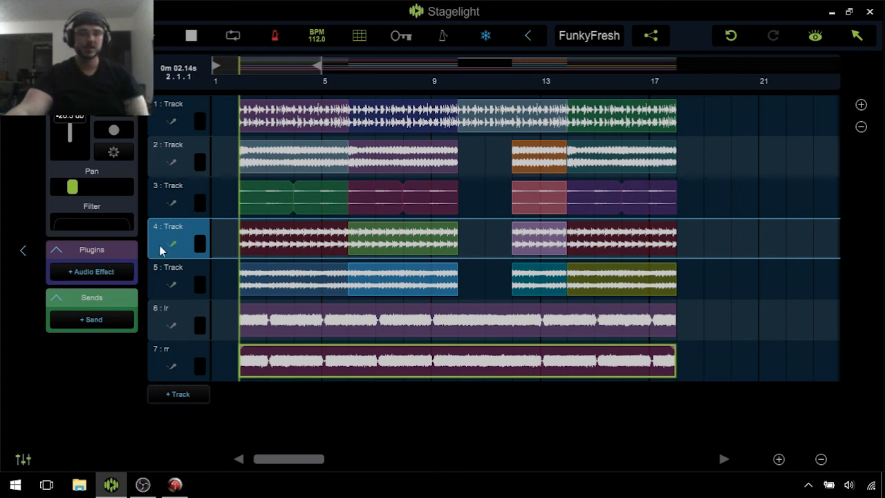
left_click(154, 43)
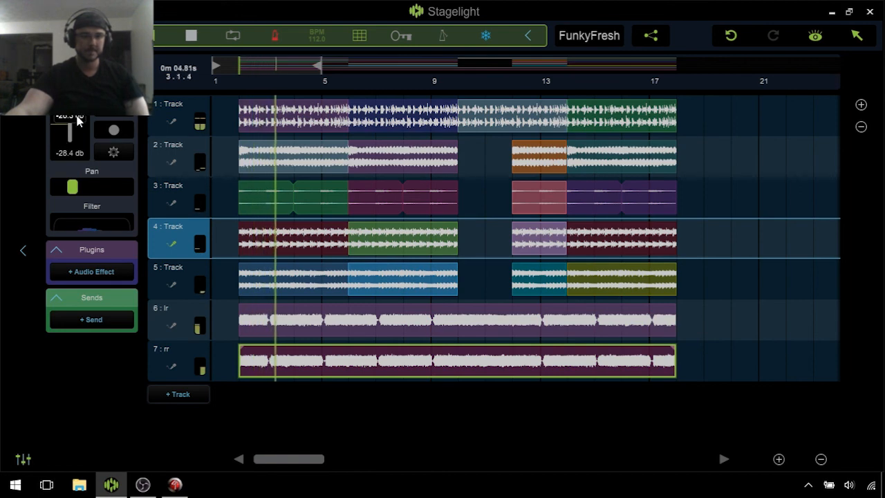
left_click(114, 108)
left_click(114, 108)
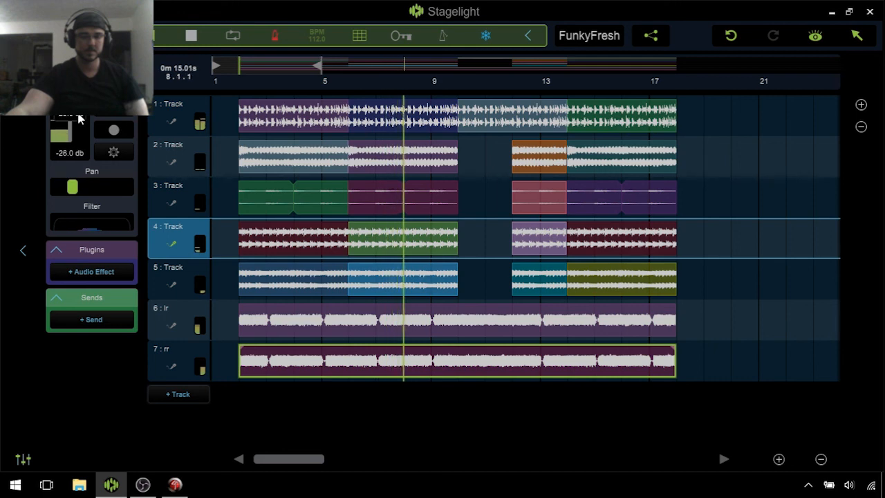
left_click(190, 36)
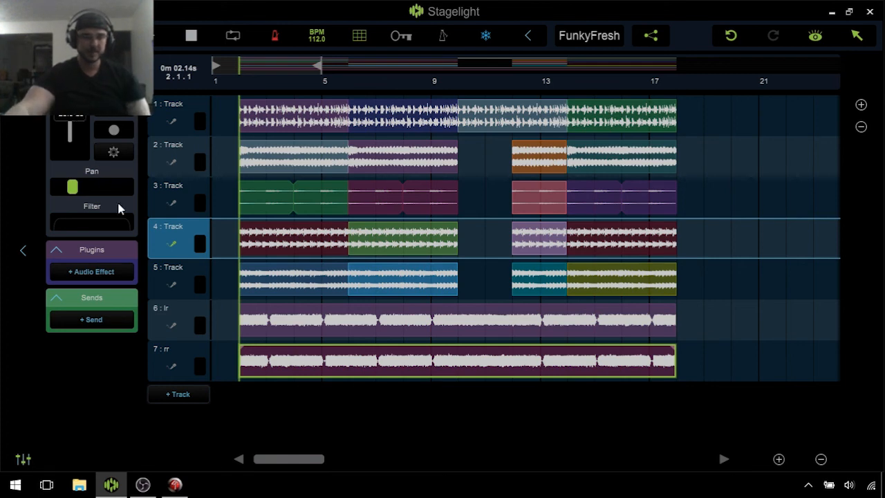
Raise track 5's volume to about -23.9 dB and track 4's to about -23.0 dB while the song plays from bar 2
left_click(171, 284)
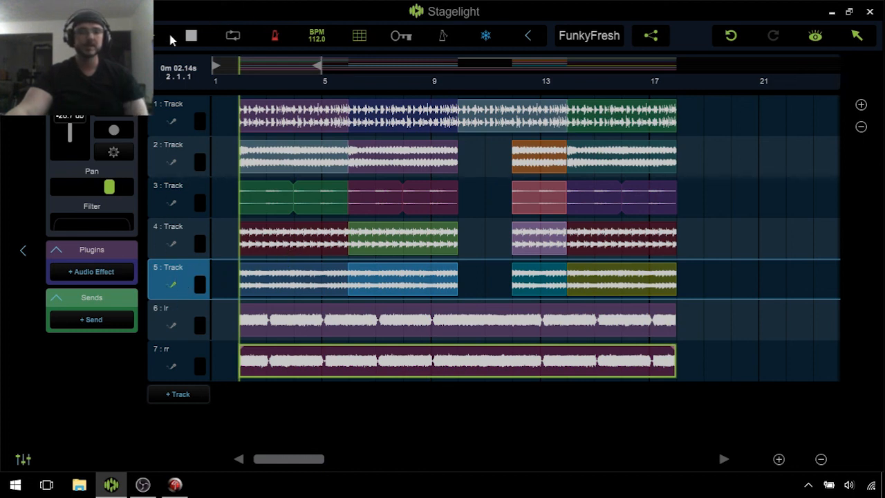
left_click(147, 35)
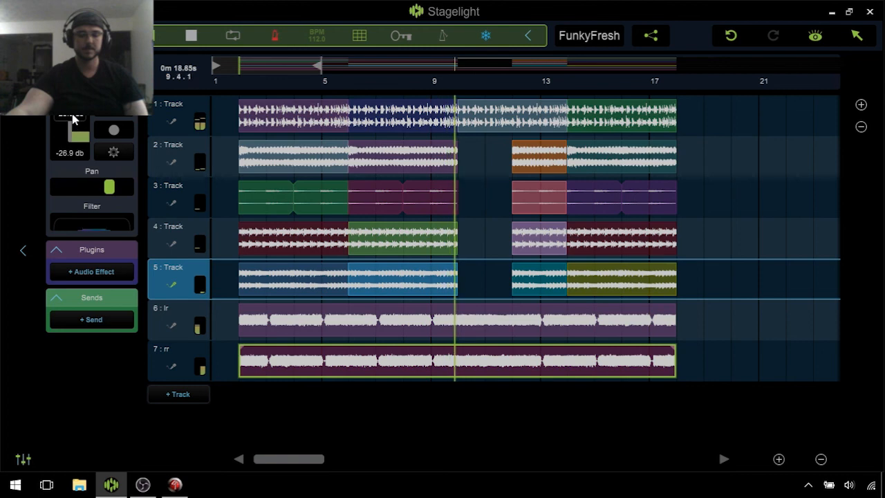
left_click(166, 238)
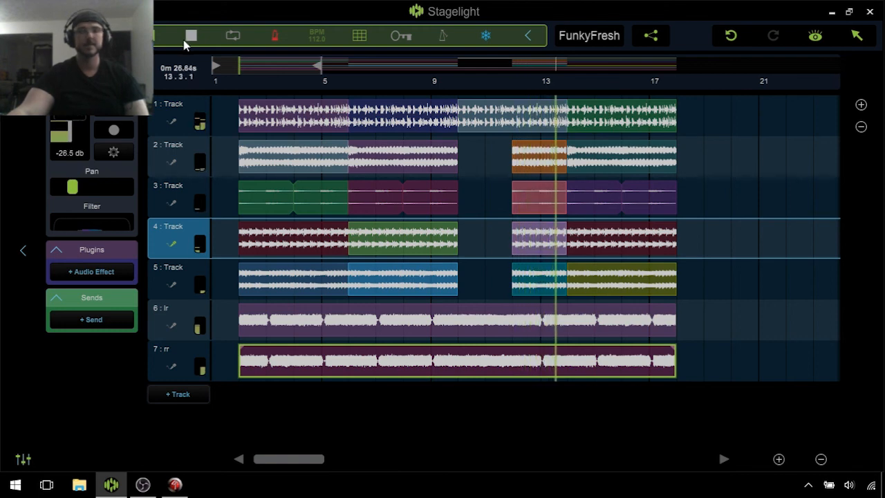
Set the volumes of the lr and rr guitar tracks to about -13.7 dB each while the song plays, and stop playback
left_click(170, 325)
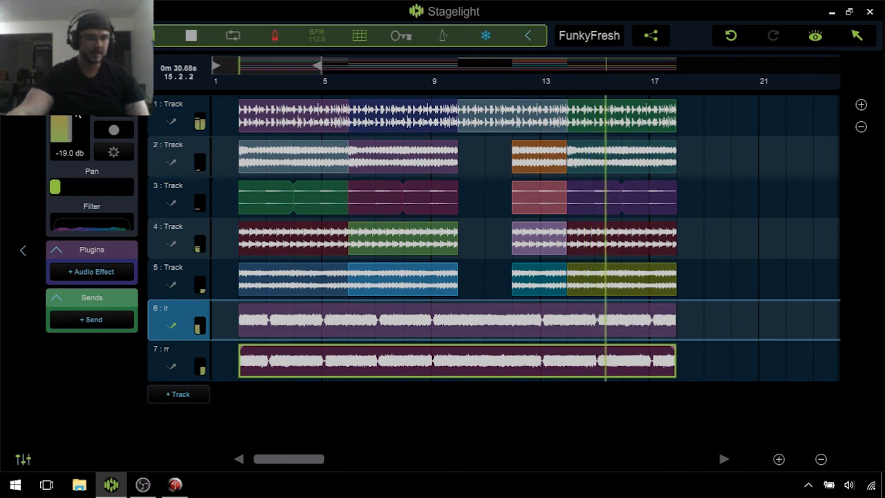
left_click(172, 369)
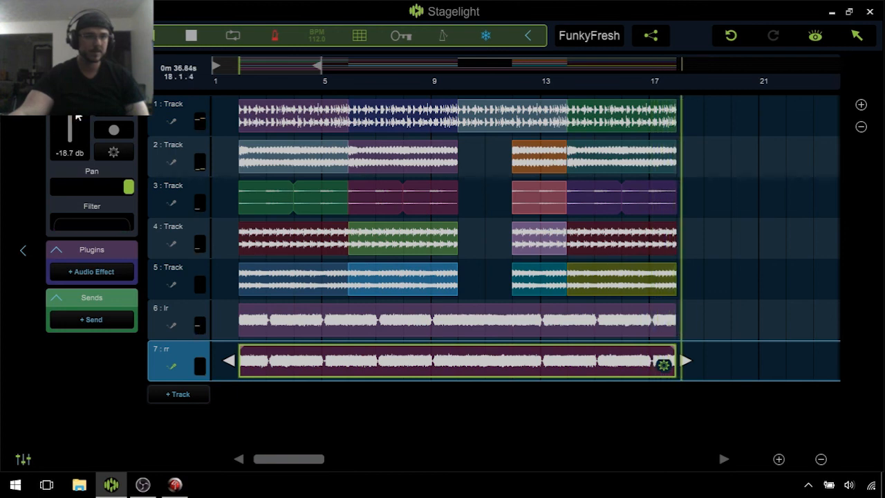
left_click(191, 38)
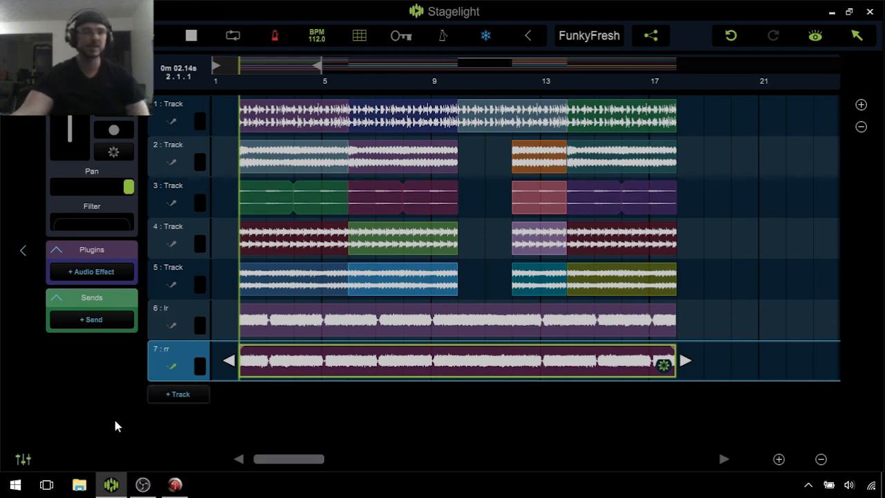
Lower the Master Track volume to +0.3 dB in the mixer view during playback, stop, and return to the song timeline
left_click(23, 459)
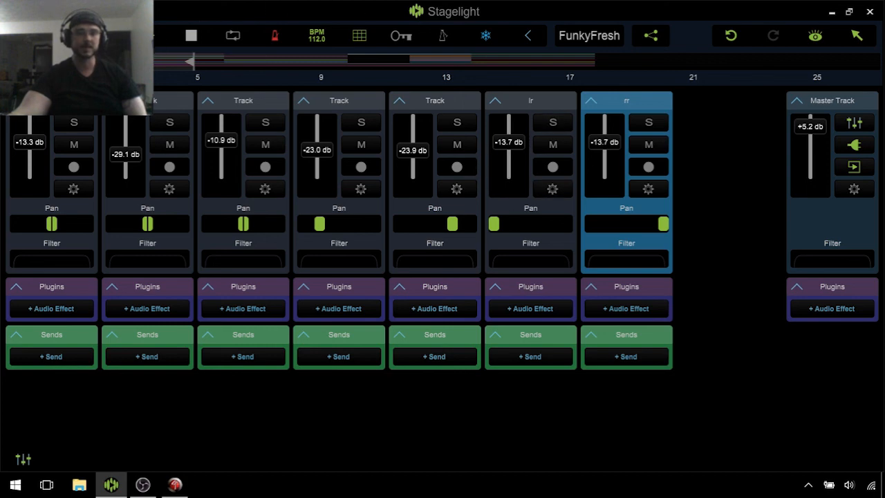
key("space")
left_click_drag(812, 130, 810, 141)
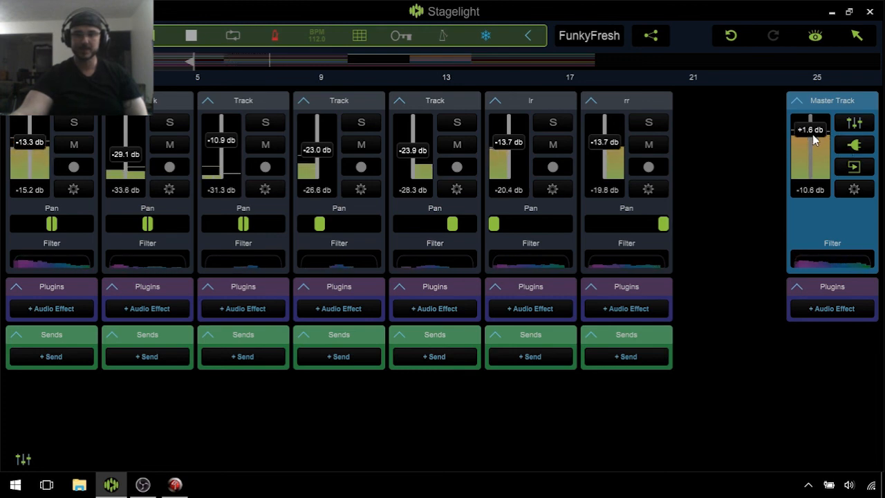
scroll(814, 141, "down", 3)
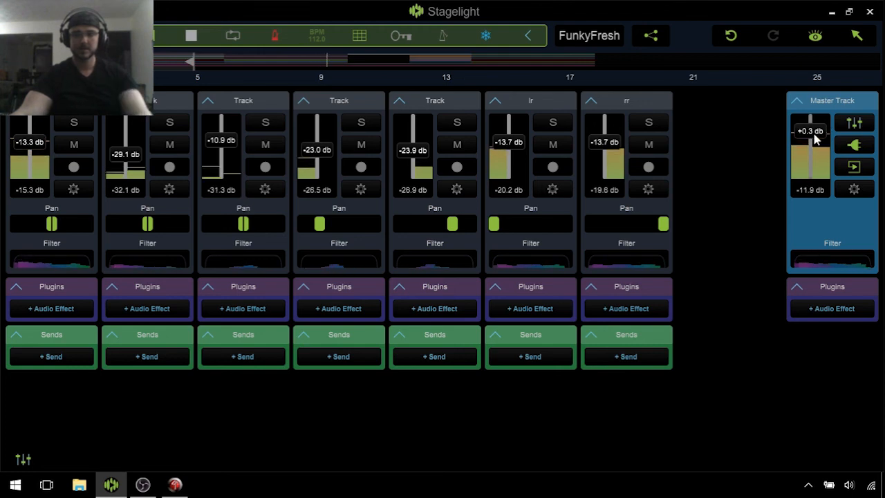
left_click(192, 36)
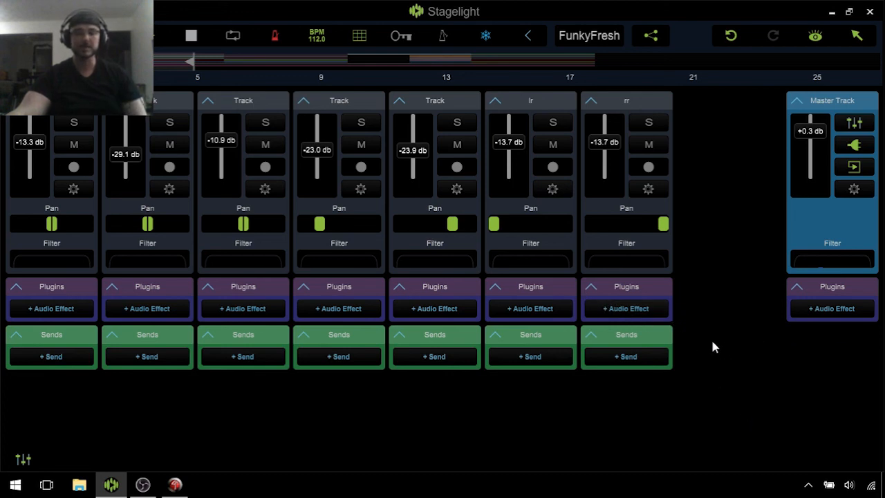
left_click(21, 461)
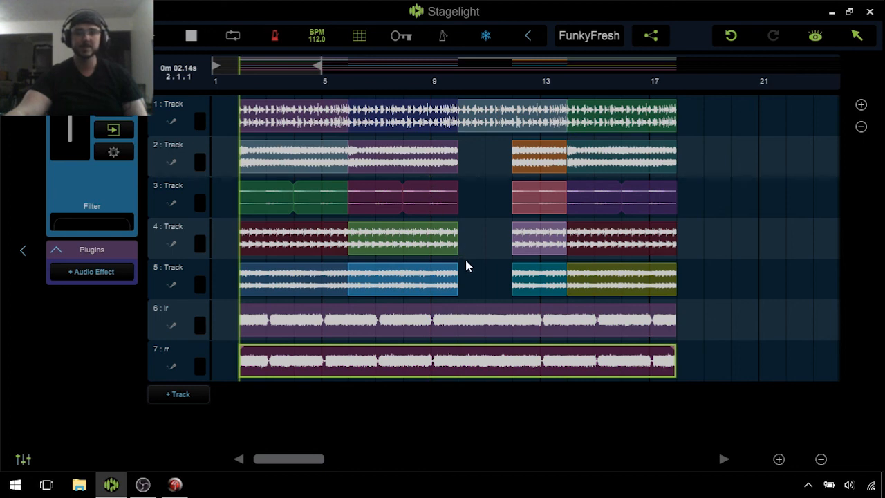
Play the full mix from bar 2 to just past bar 18 and stop playback
left_click(578, 42)
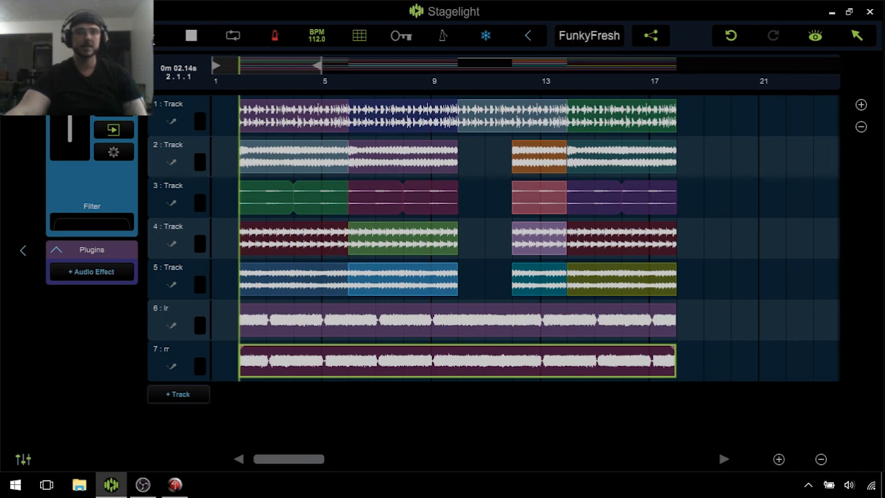
left_click(154, 40)
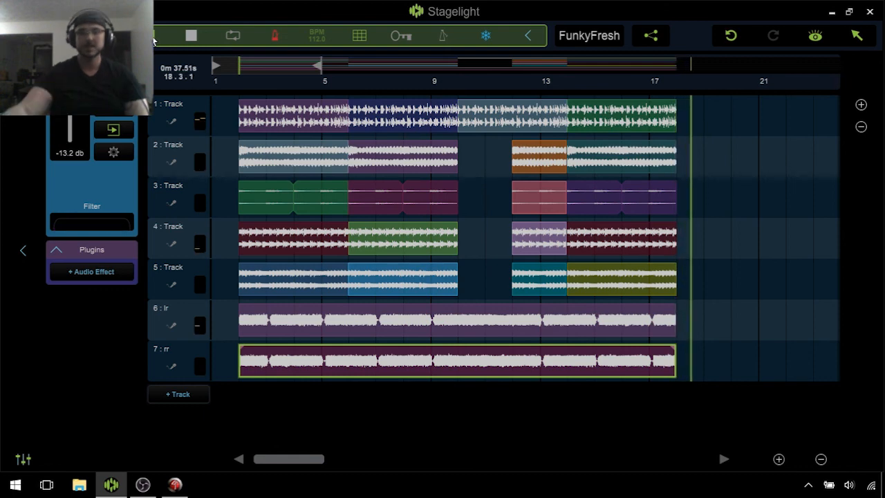
left_click(192, 35)
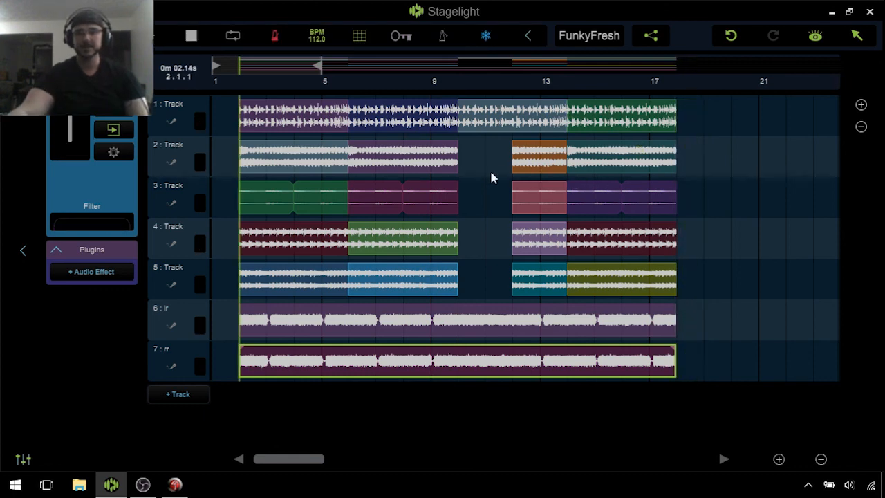